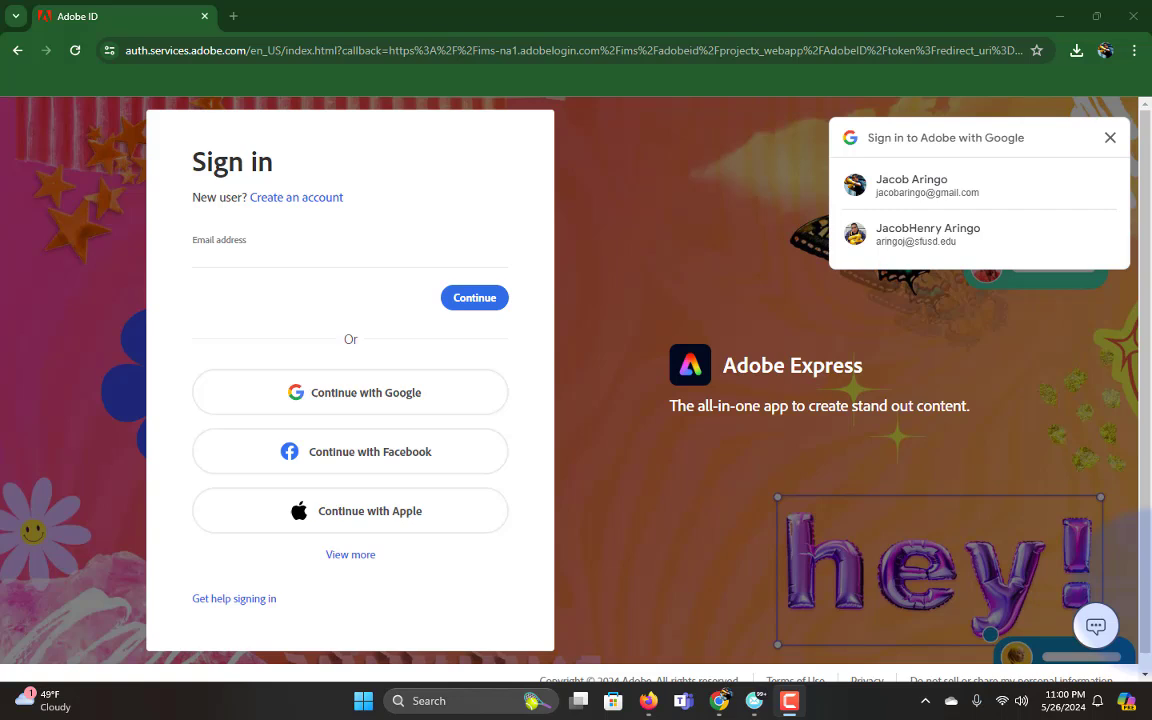
# Go to express.adobe.com and sign in through Google with the school e-mail, choosing the Company or School Account
pyautogui.click(627, 49)
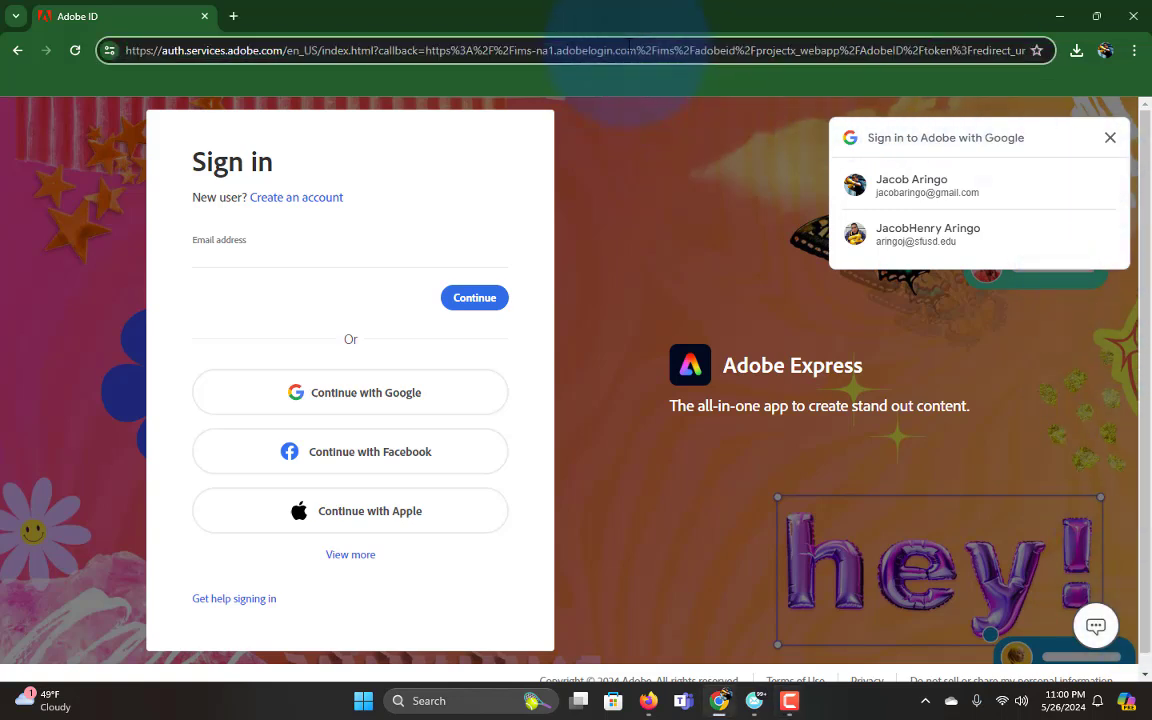
pyautogui.hotkey('ctrl', 'a')
pyautogui.press('BackSpace')
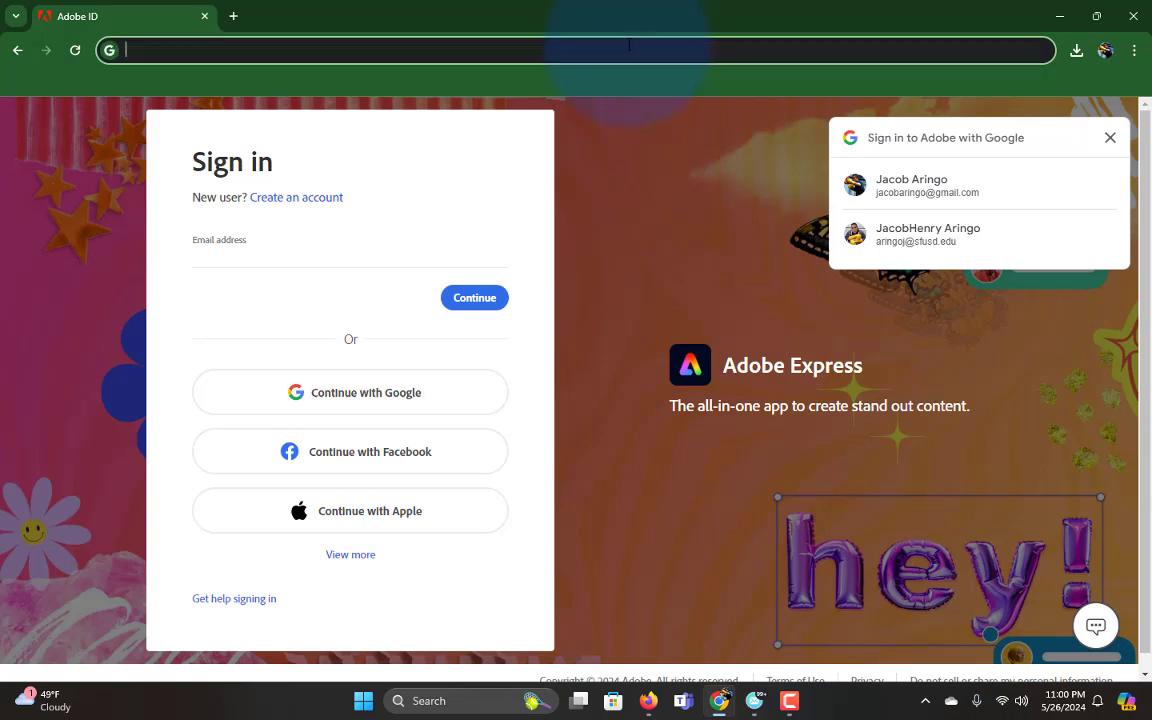
pyautogui.write('expres')
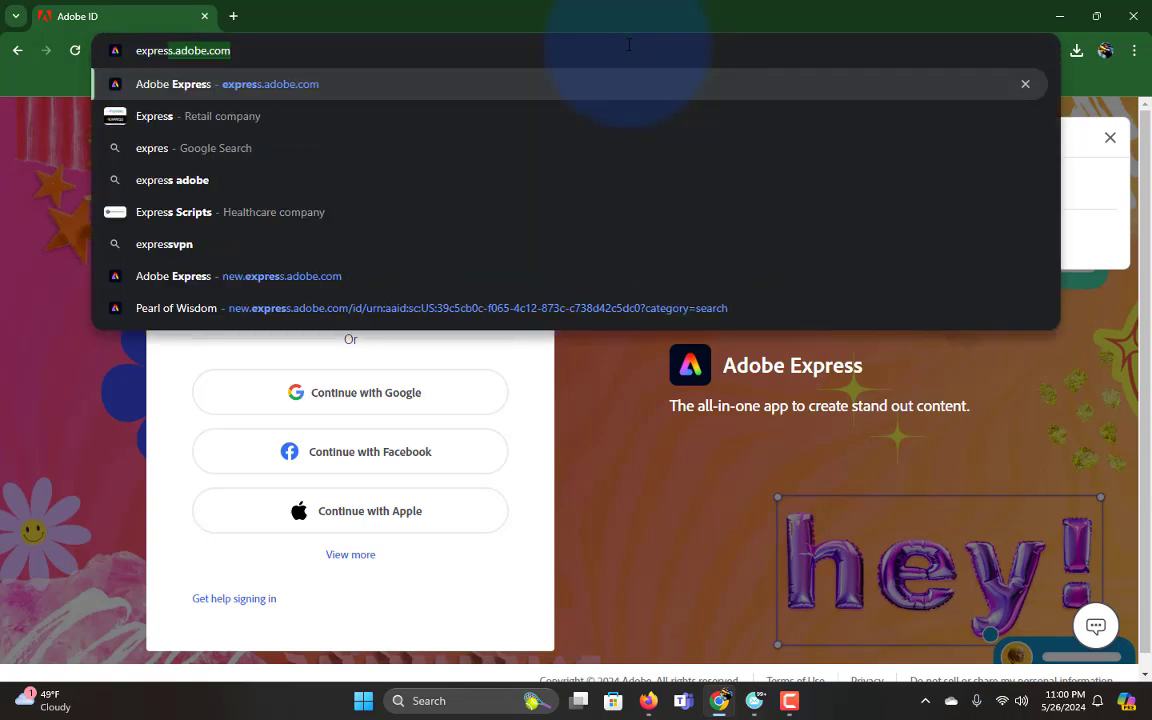
pyautogui.write('s.adobe.c')
pyautogui.press('Return')
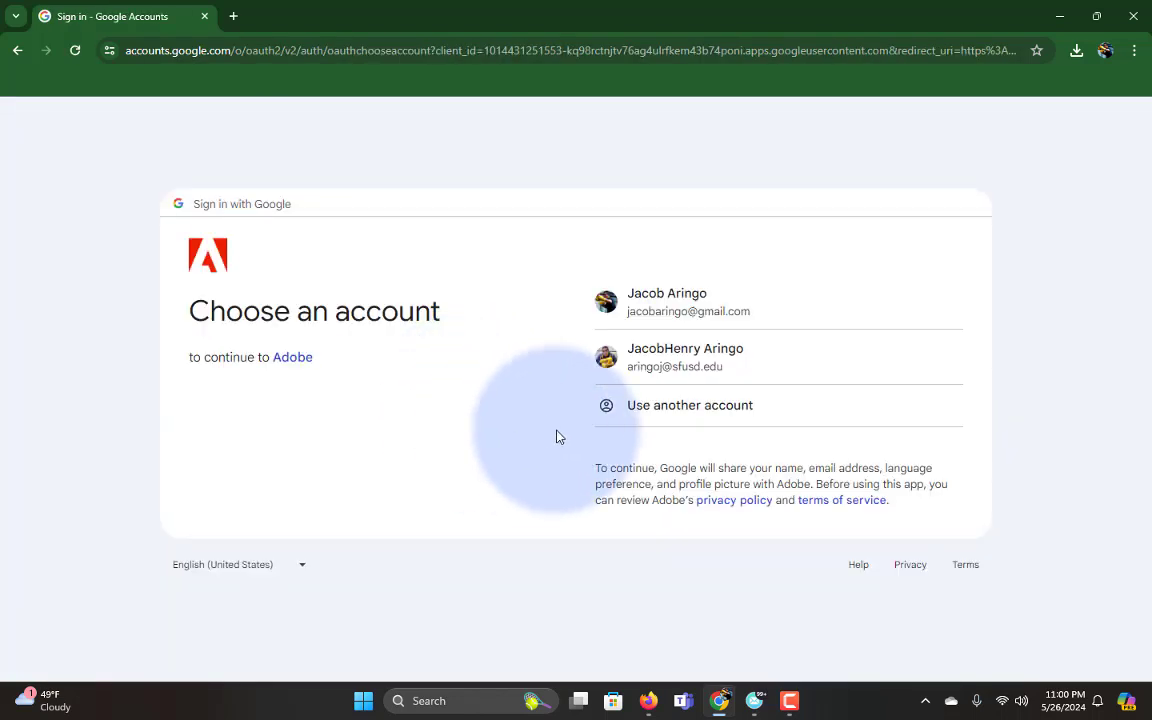
pyautogui.click(712, 368)
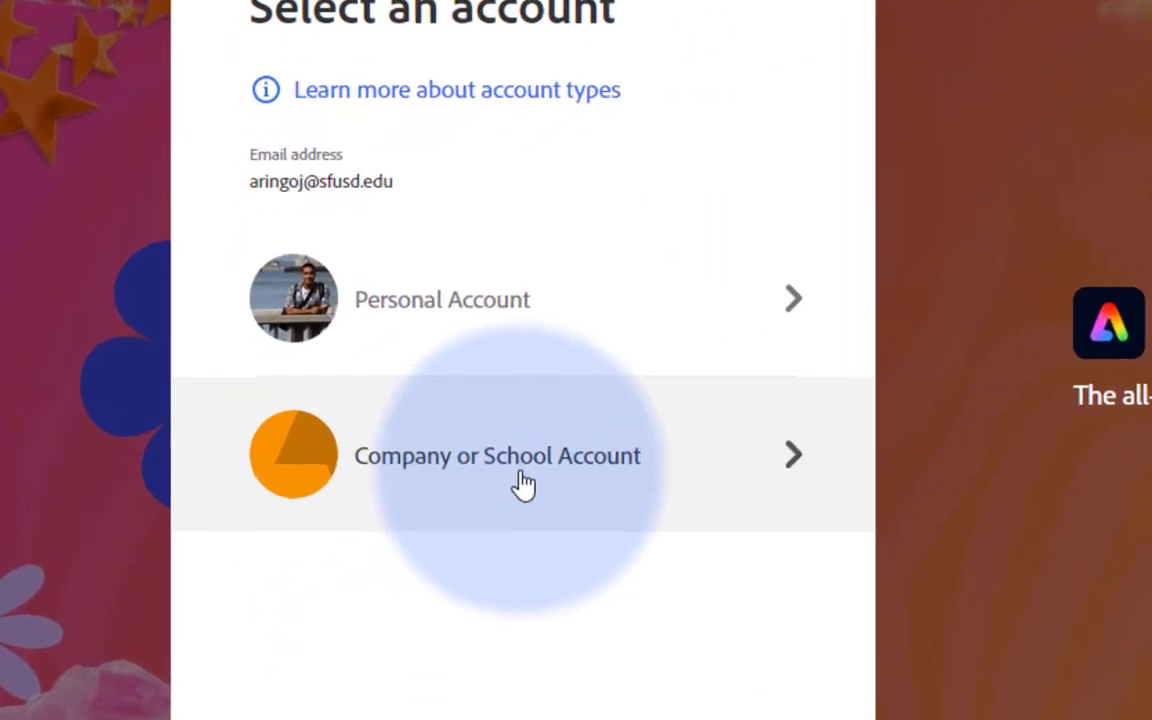
pyautogui.click(354, 448)
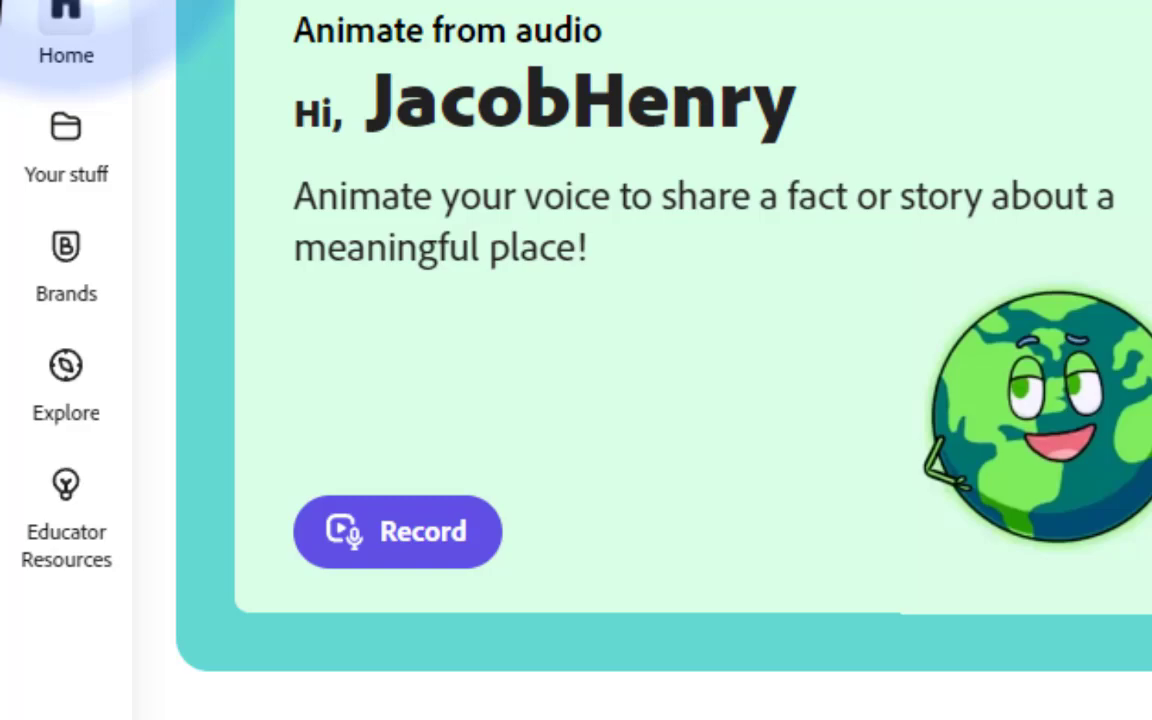
# Create a new blank video project and dismiss its introductory tour and the Learn panel
pyautogui.click(66, 400)
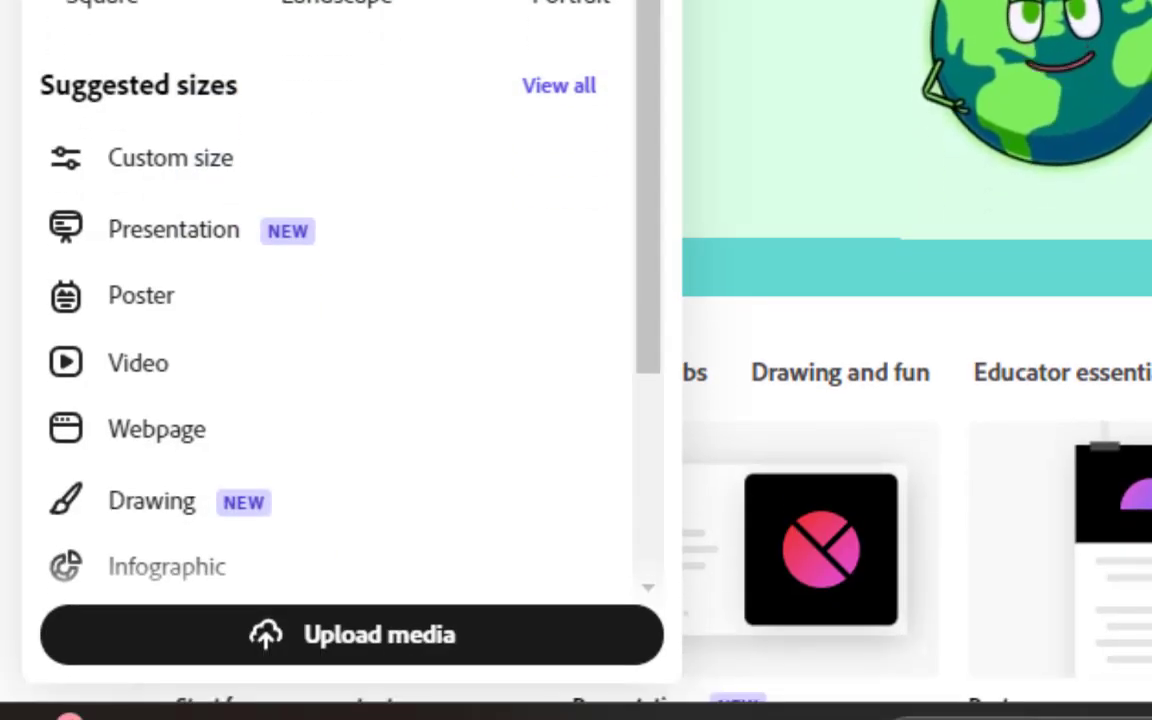
pyautogui.click(134, 380)
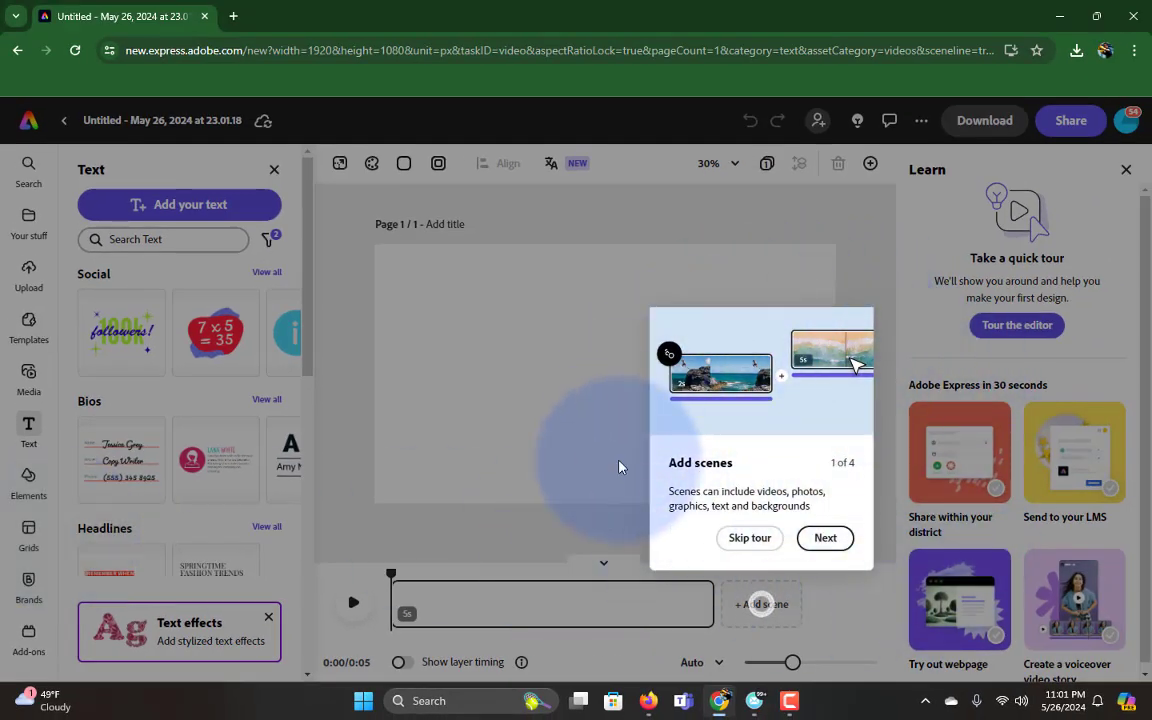
pyautogui.click(829, 542)
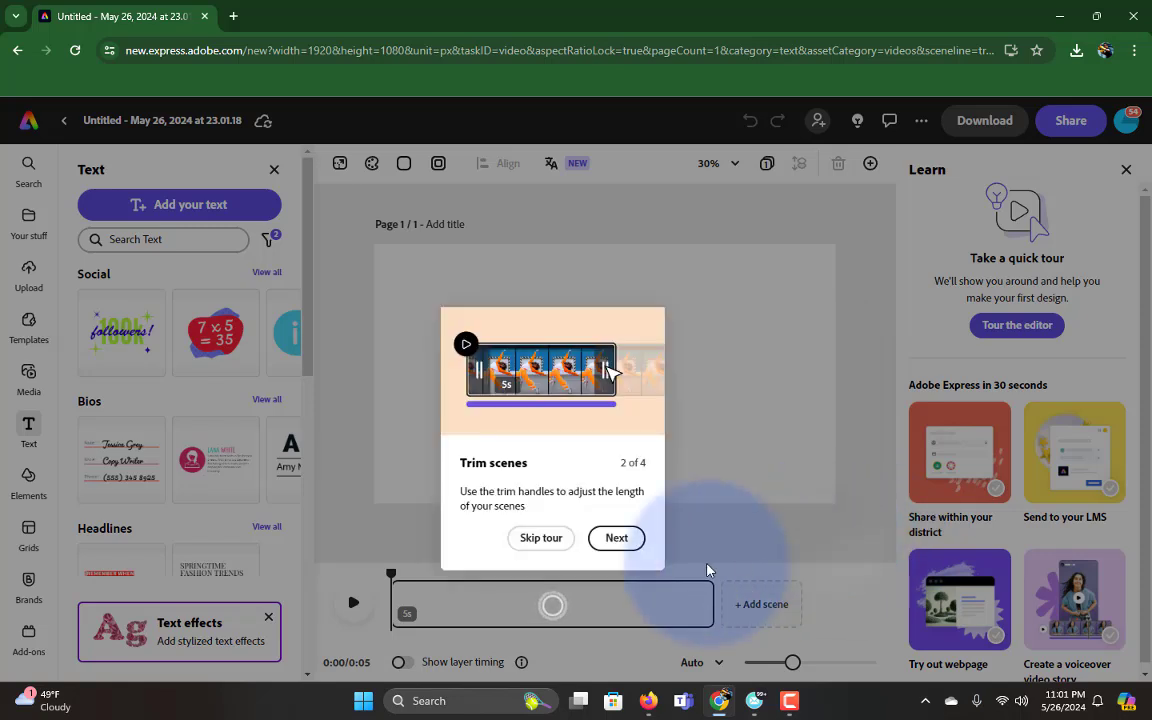
pyautogui.click(634, 541)
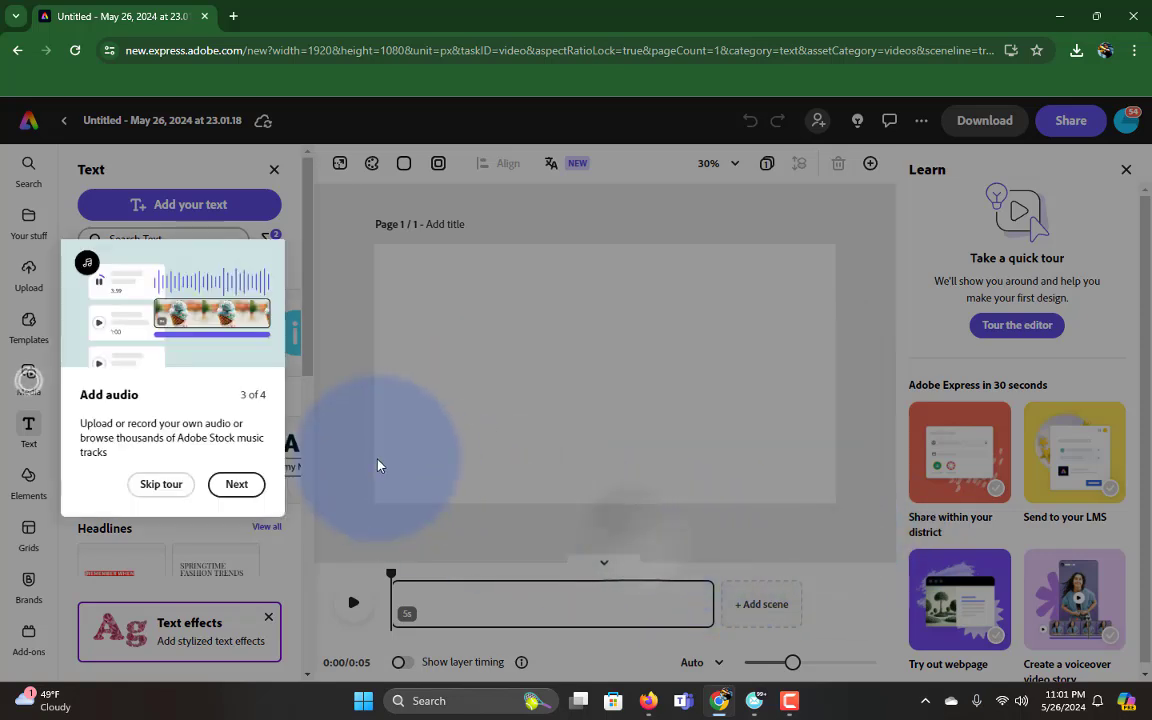
pyautogui.click(239, 487)
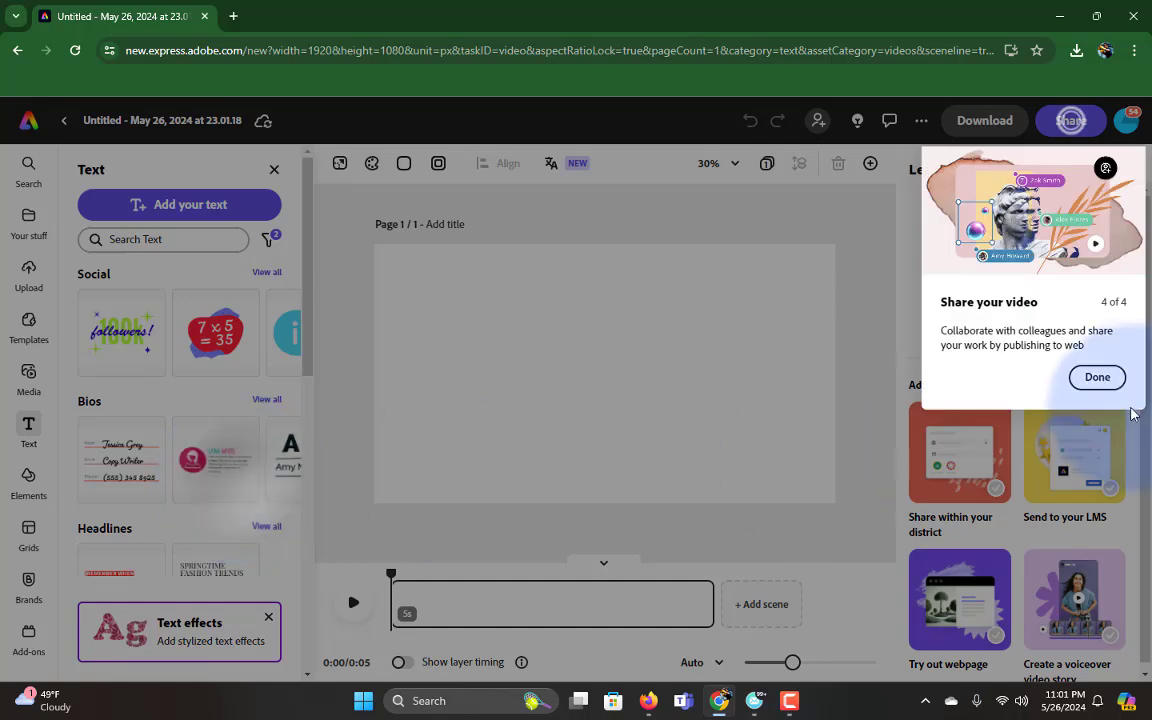
pyautogui.click(1097, 375)
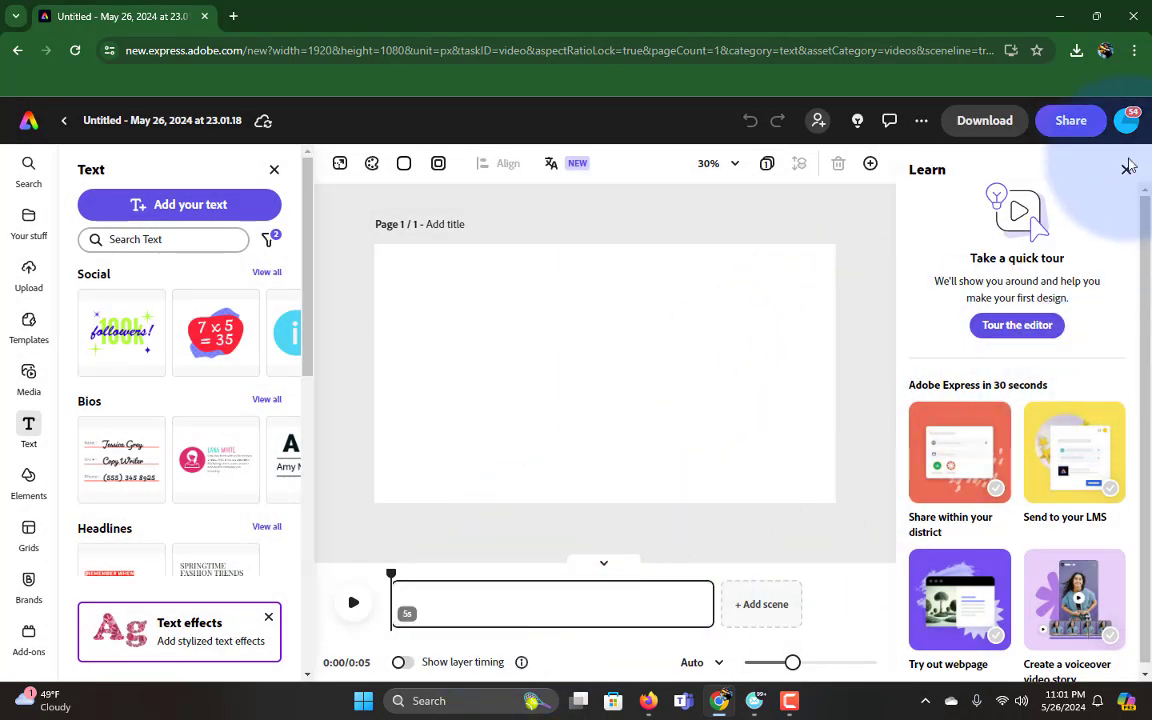
pyautogui.click(1126, 169)
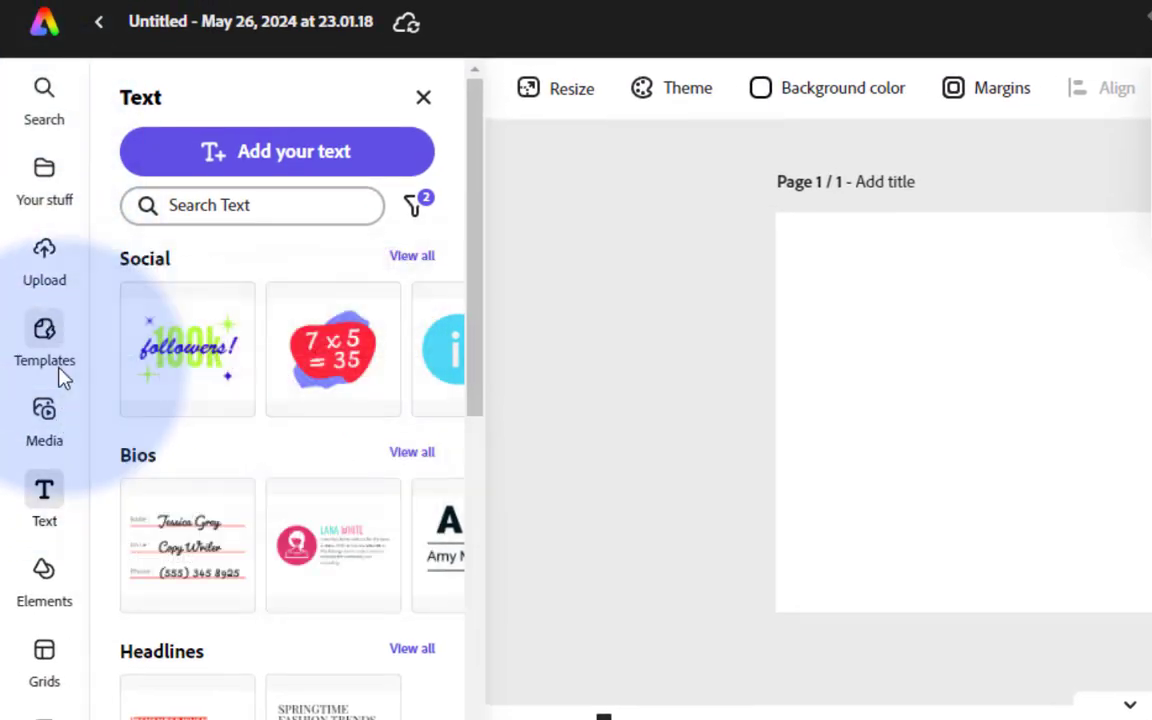
# Add a second scene to the video and return the playhead to about 0:01 in the first scene
pyautogui.moveTo(62, 372)
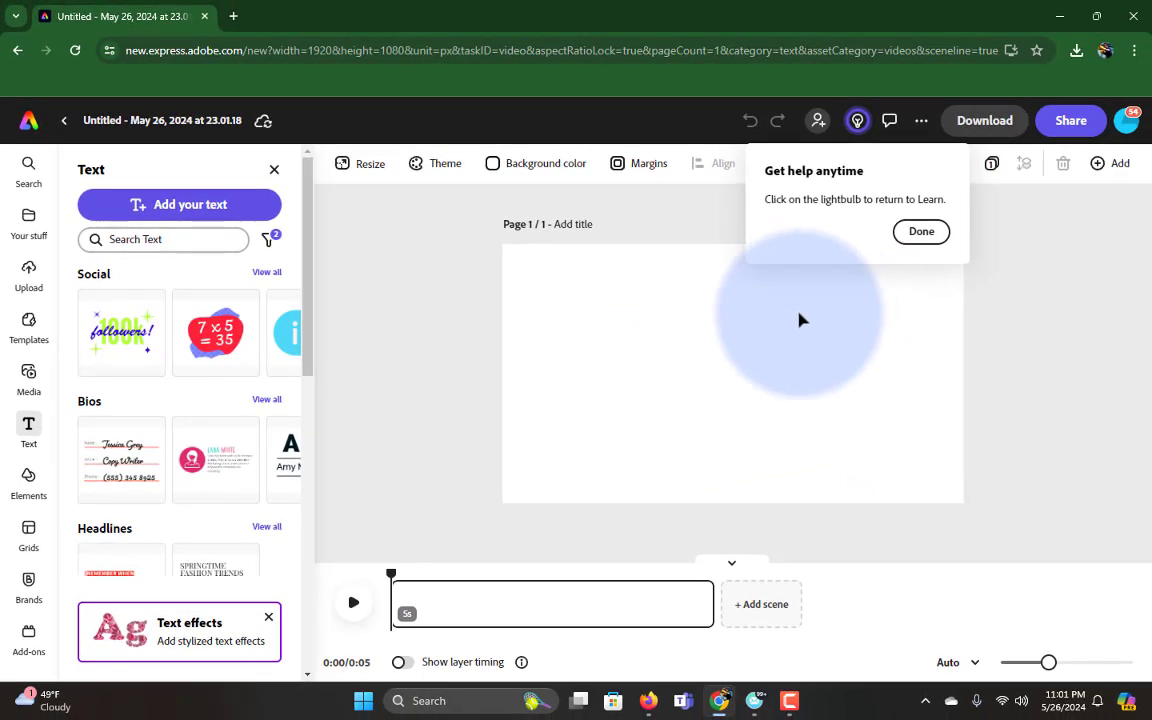
pyautogui.click(570, 607)
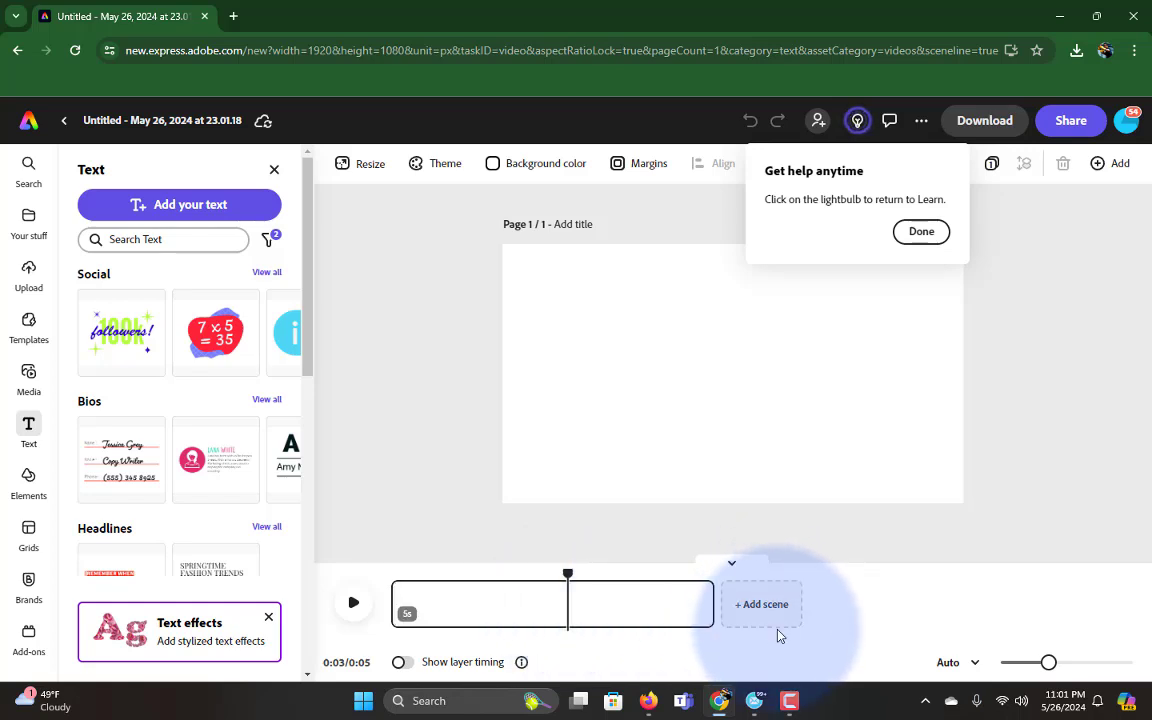
pyautogui.click(839, 606)
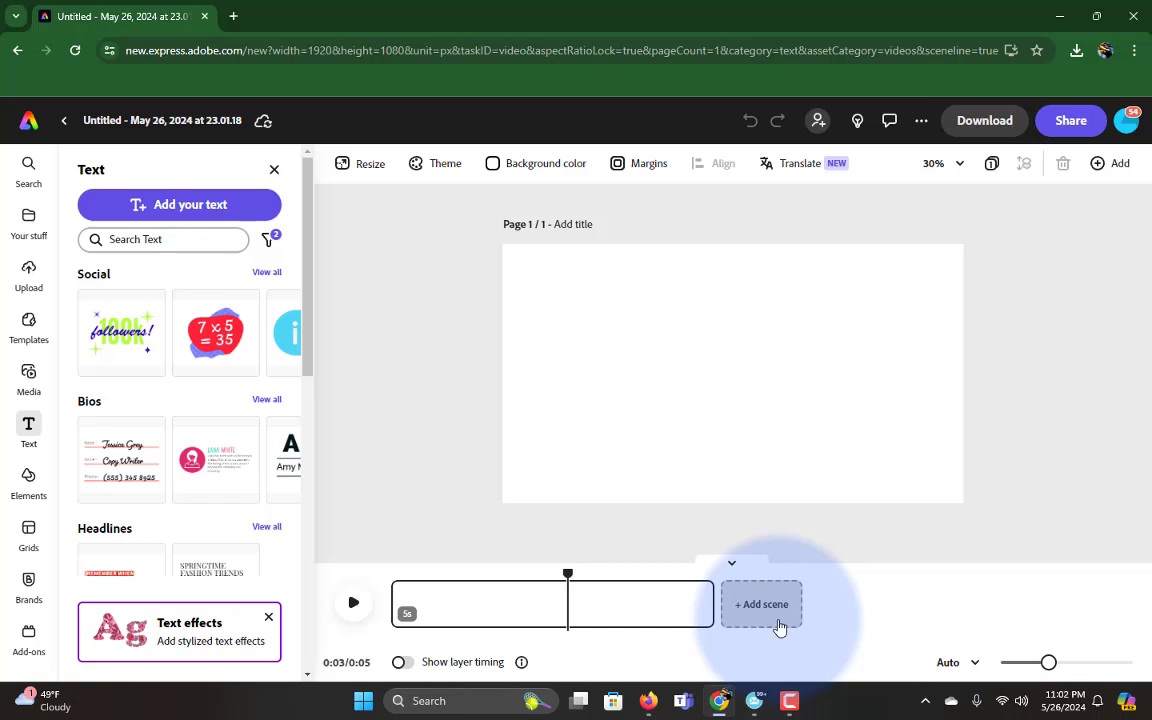
pyautogui.click(780, 626)
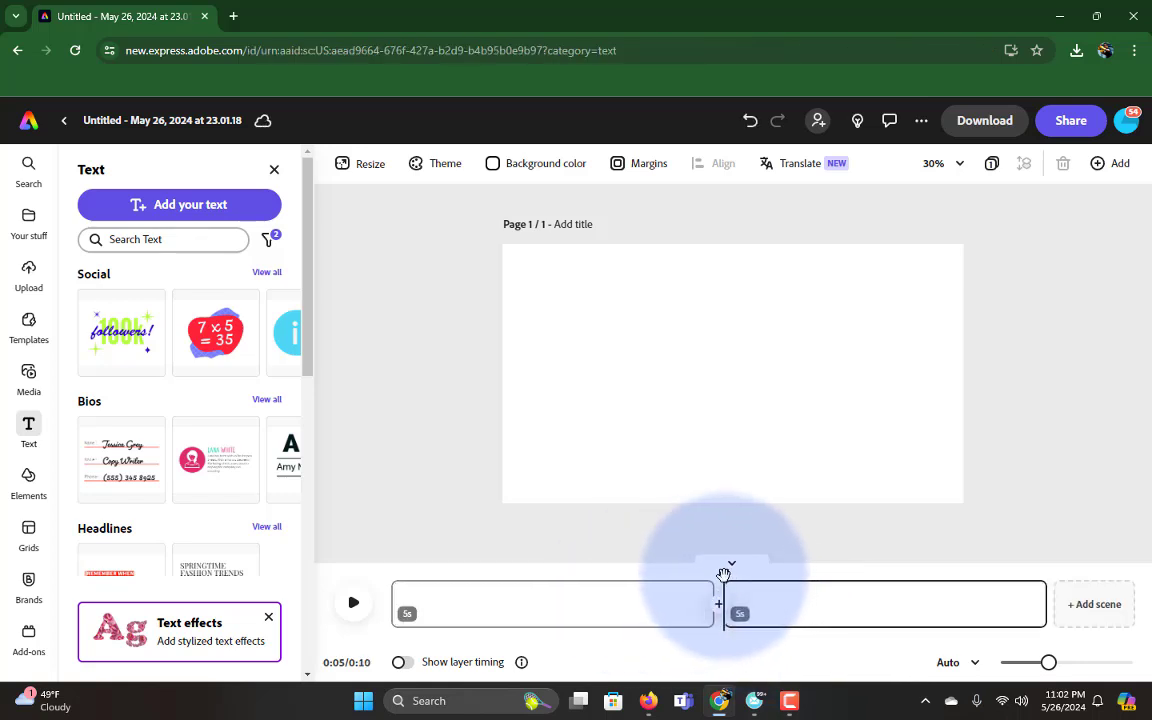
pyautogui.moveTo(723, 575); pyautogui.dragTo(535, 606)
pyautogui.click(571, 619)
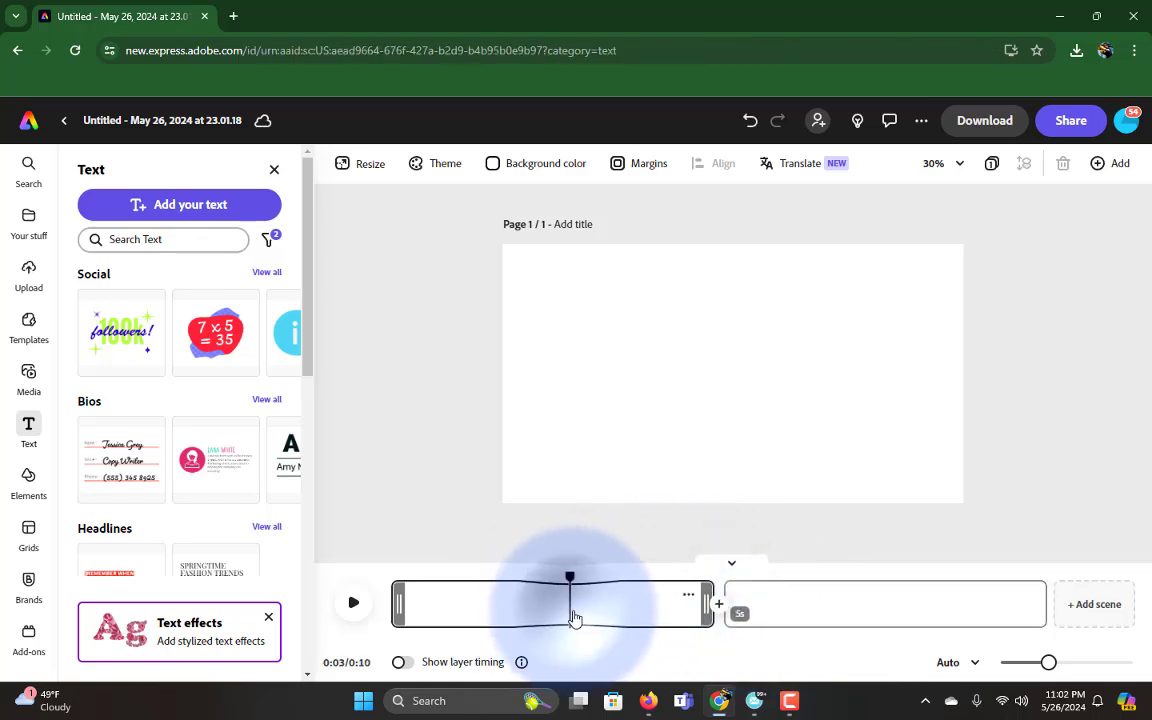
pyautogui.click(448, 625)
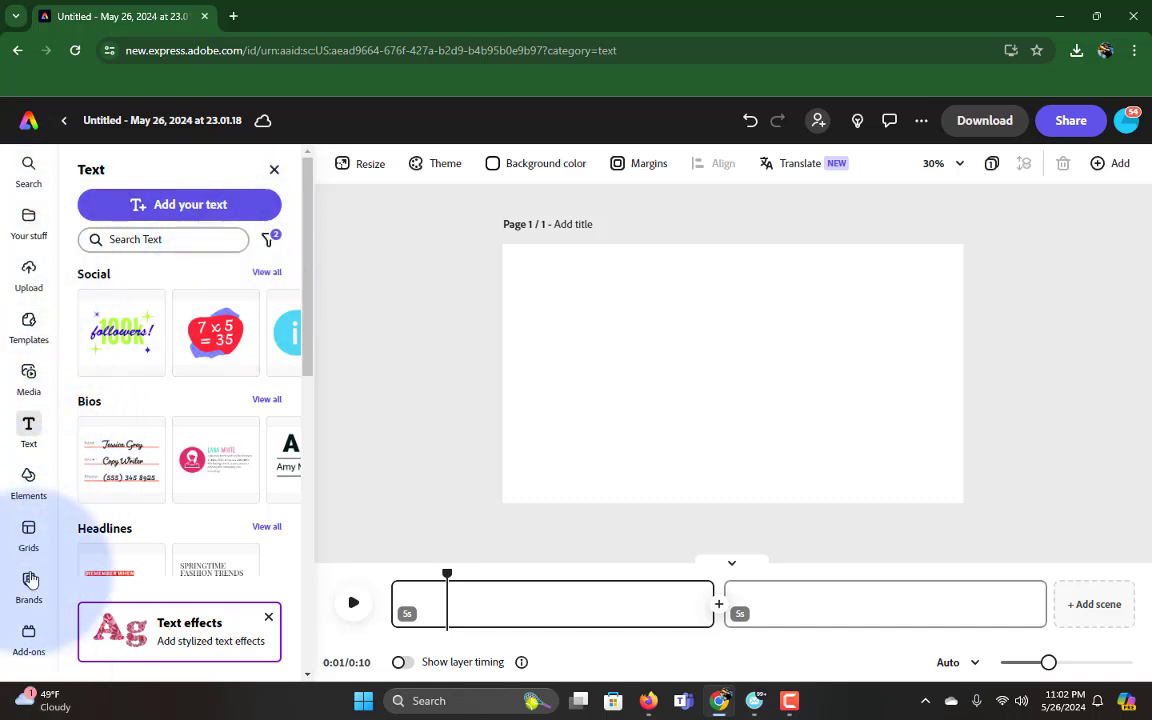
# Add a text box to the first scene reading "Welcome to my Pearl of Wisdom" on two lines
pyautogui.click(213, 206)
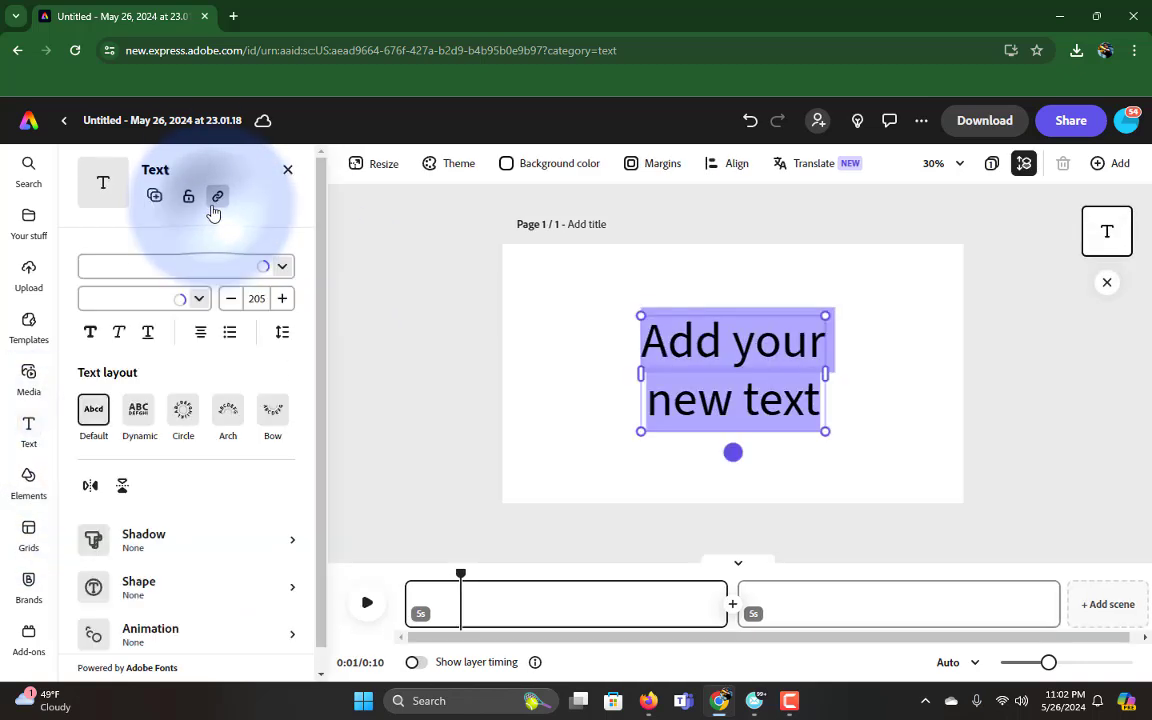
pyautogui.moveTo(650, 352); pyautogui.dragTo(833, 413)
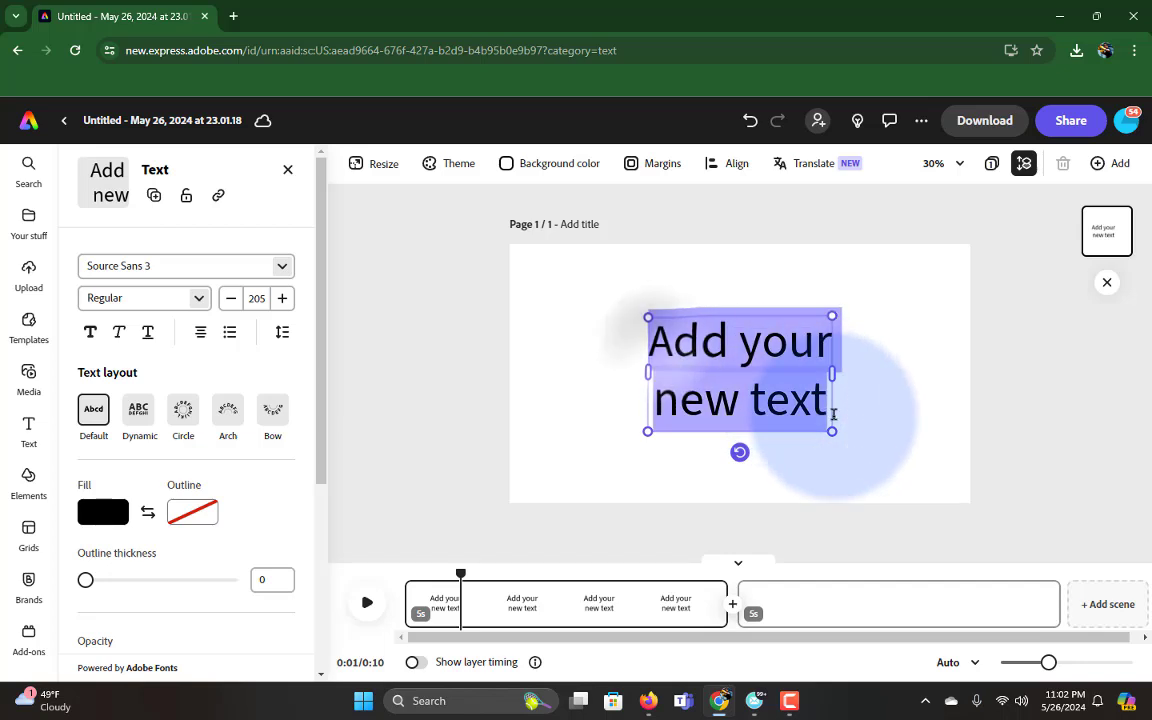
pyautogui.write('We')
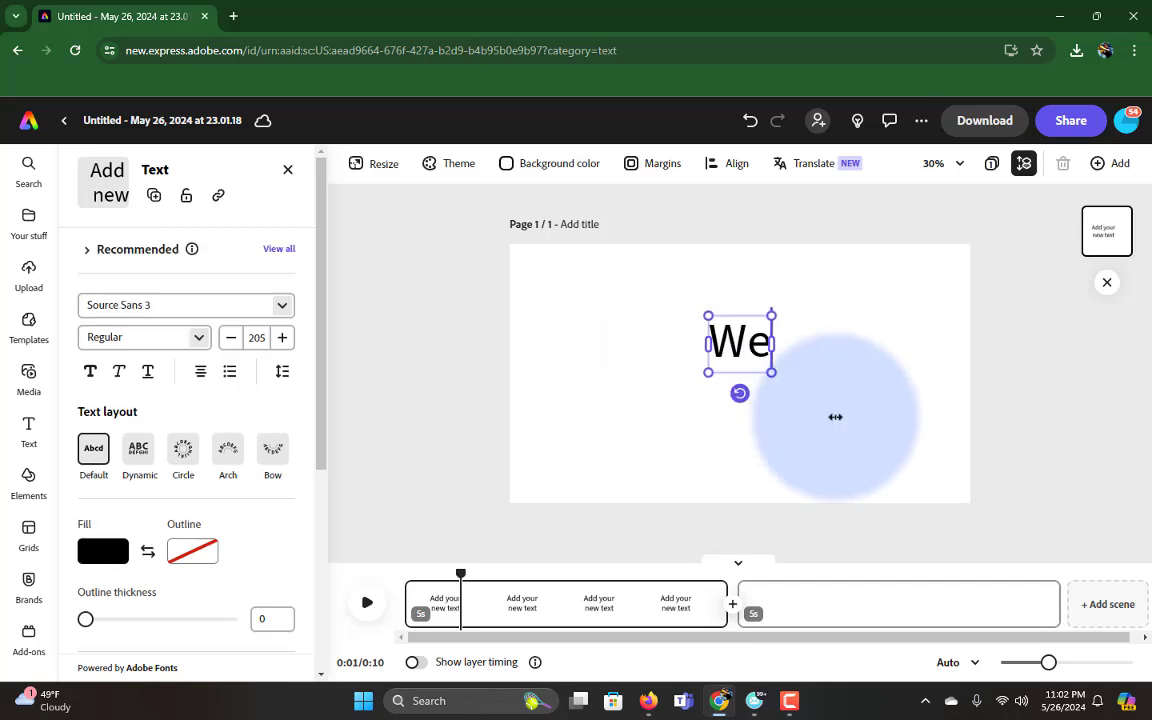
pyautogui.write('lcome to ')
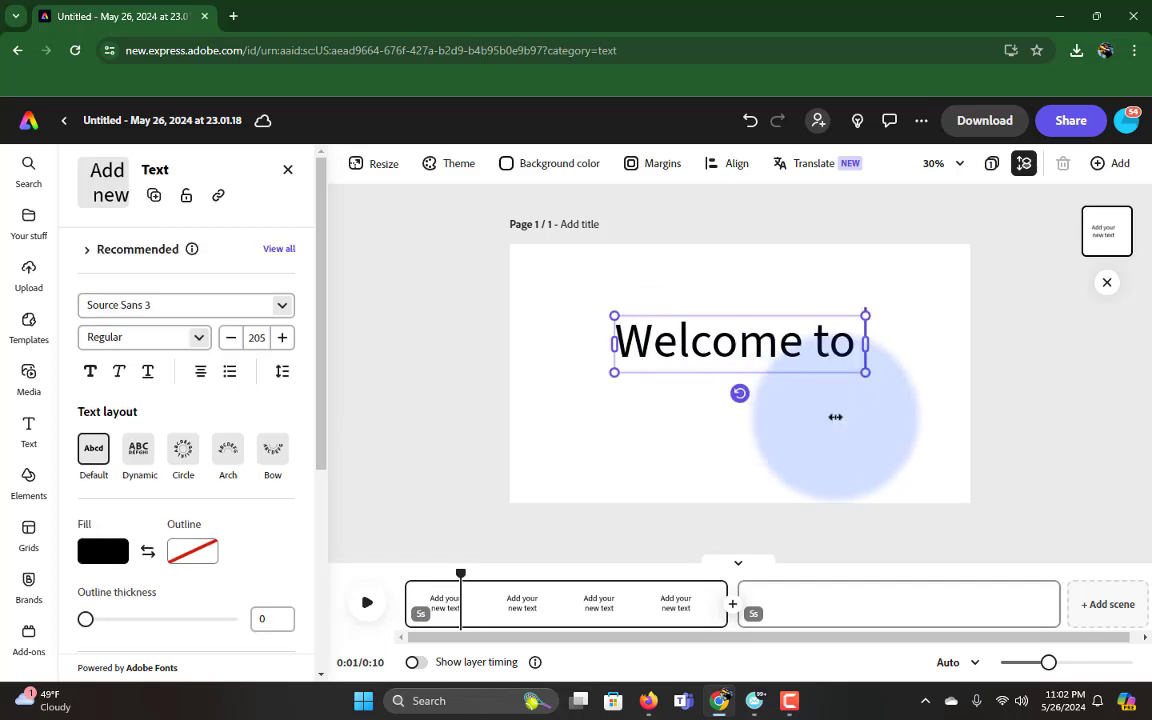
pyautogui.write('Mymy')
pyautogui.press('Return')
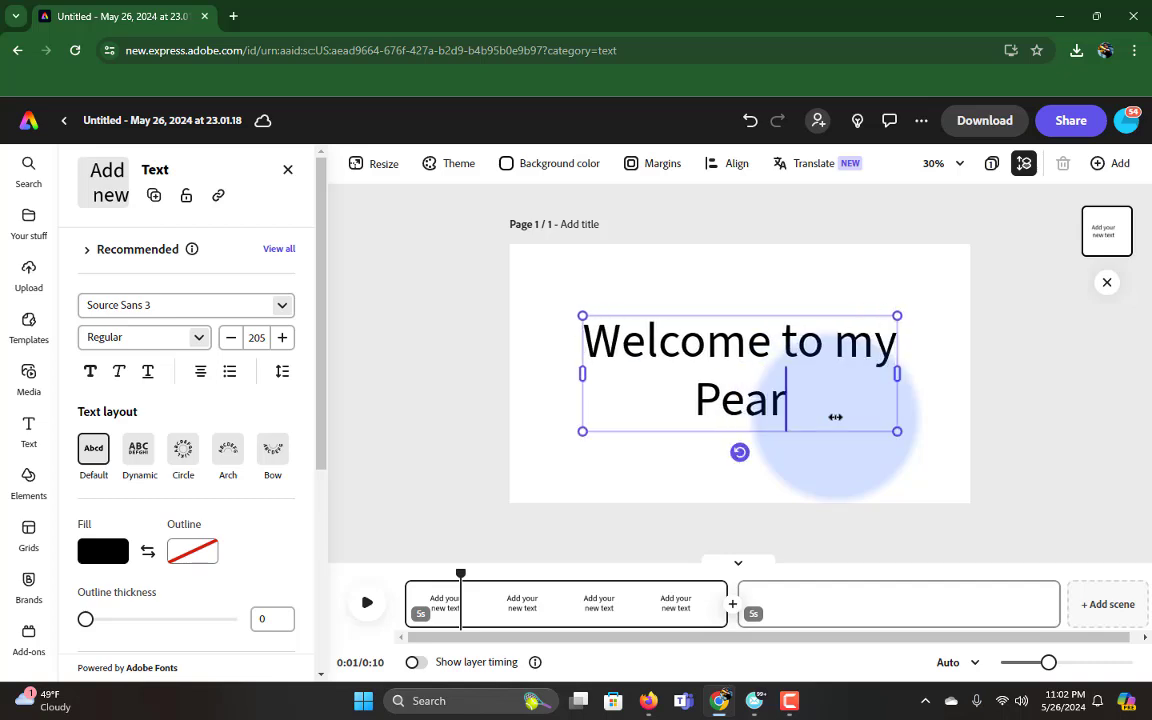
pyautogui.write('Pearl of Wisdom')
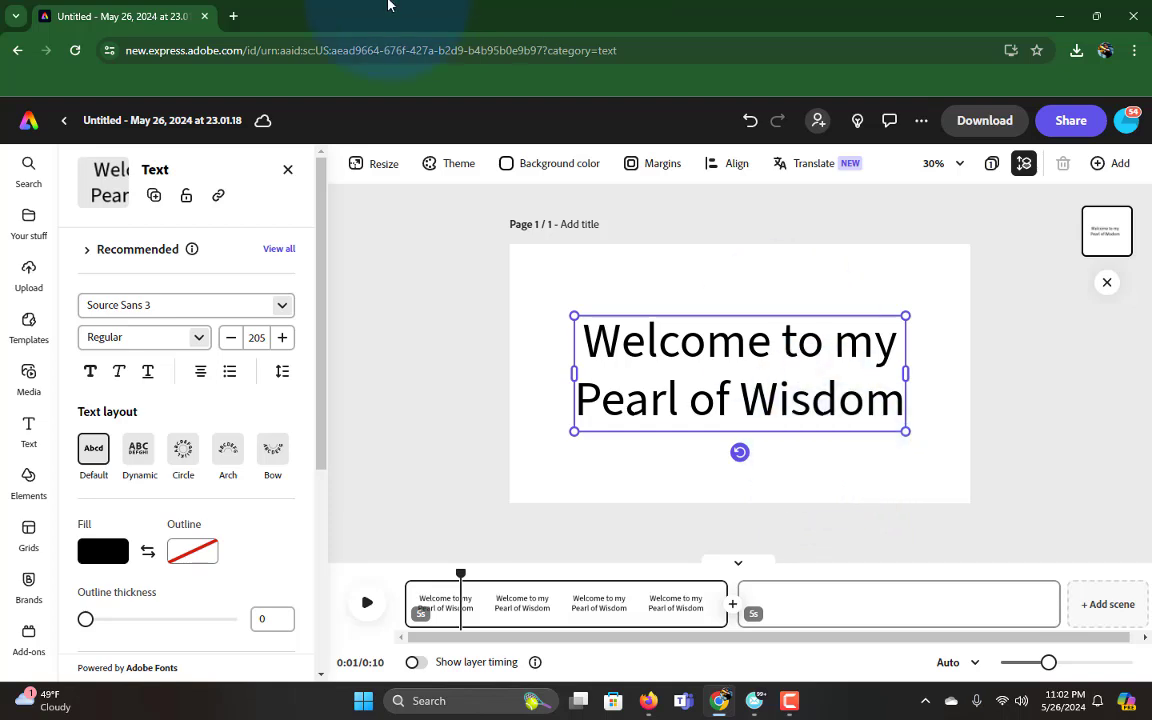
# Search Google for "pearl of wisdom" in a new browser tab and browse the image results
pyautogui.click(233, 16)
pyautogui.click(261, 43)
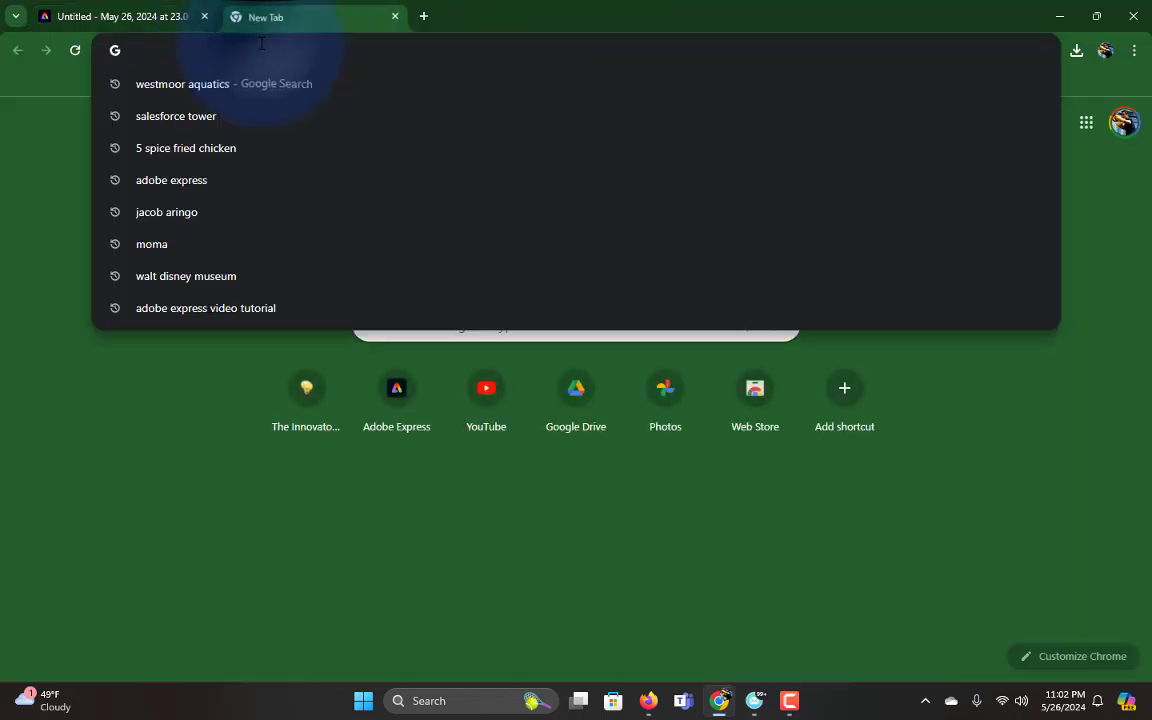
pyautogui.write('PEarl of Wis')
pyautogui.press('Return')
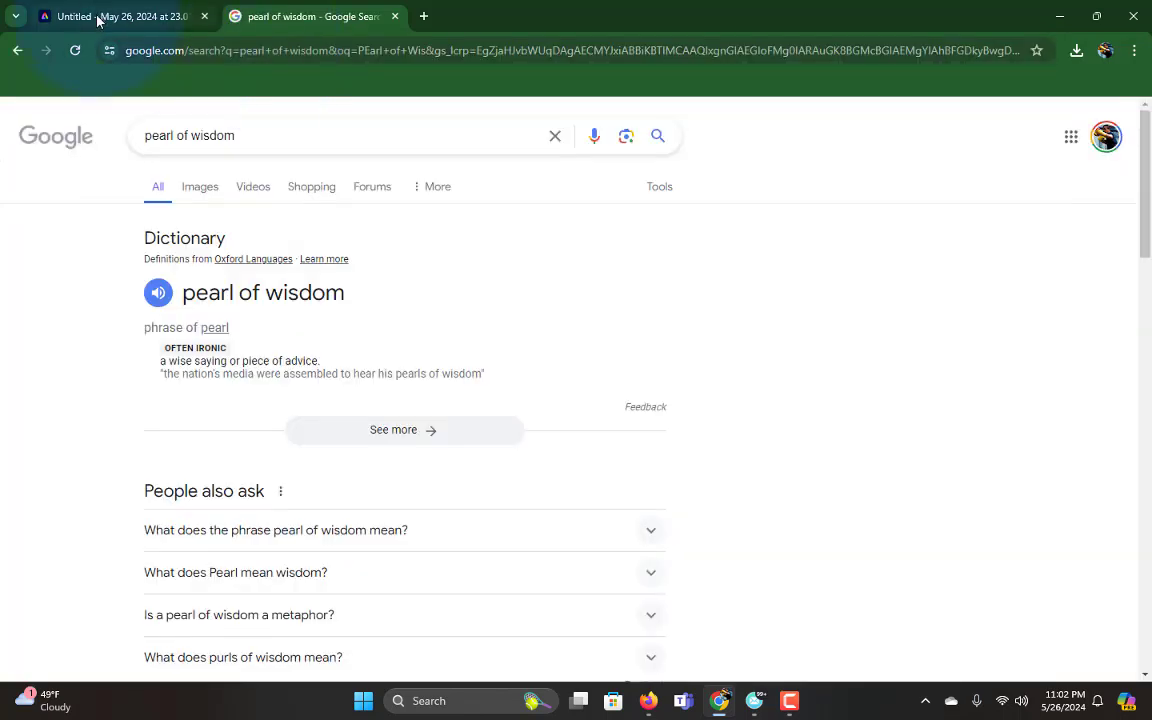
pyautogui.click(196, 190)
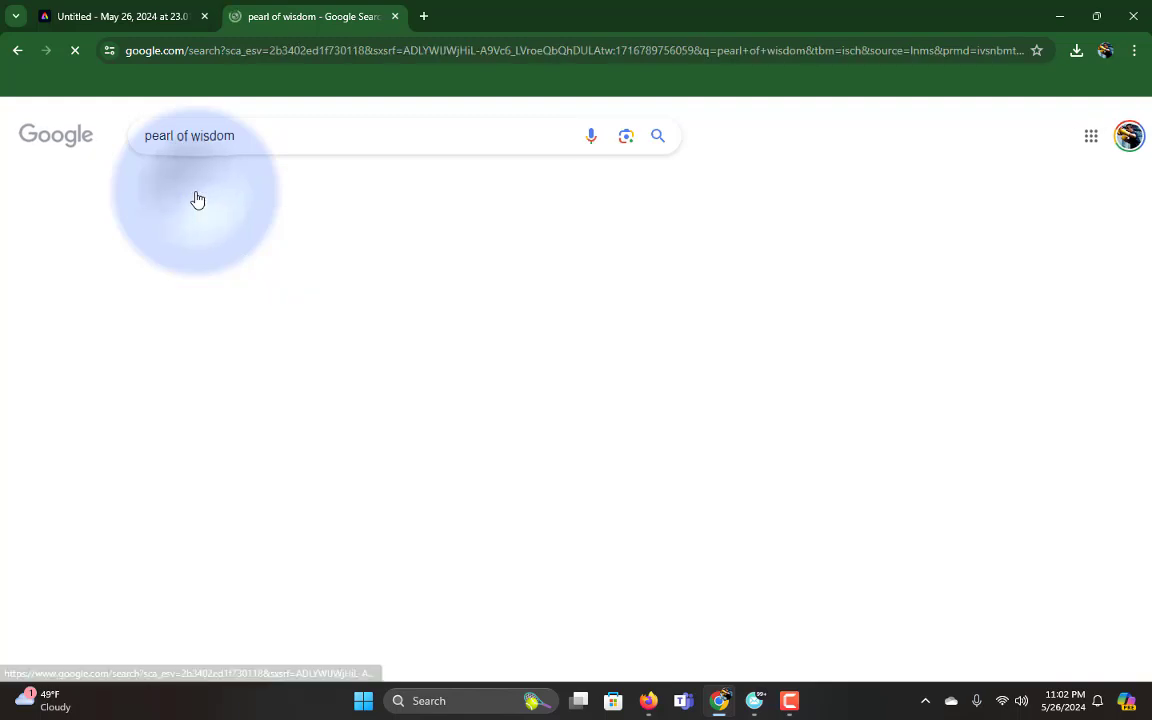
pyautogui.scroll(-4, 514, 411)
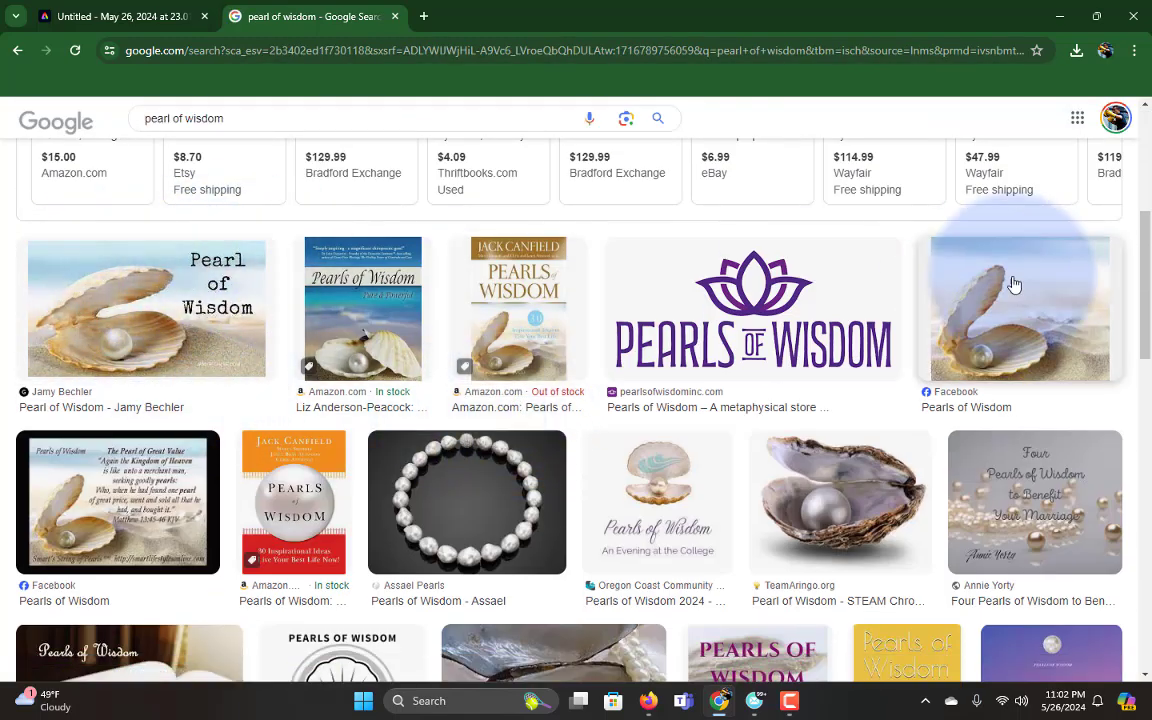
# Copy the "Pearls of Wisdom" picture from Facebook showing an open shell with a pearl on a beach
pyautogui.click(1050, 305)
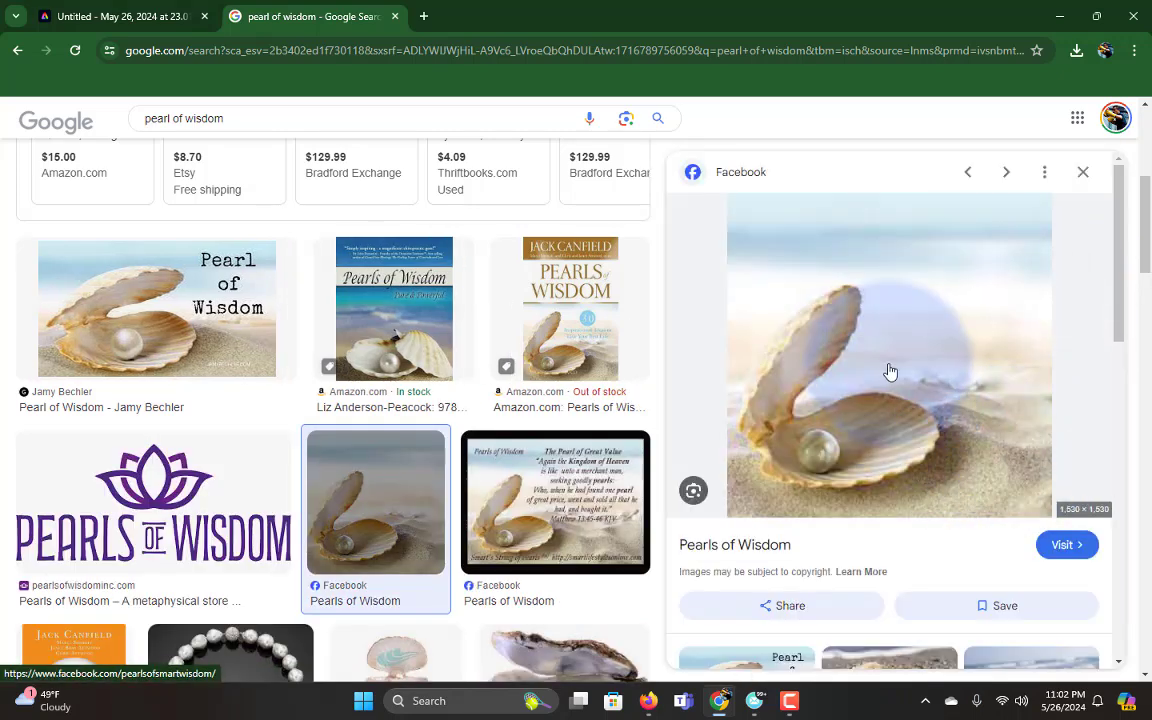
pyautogui.rightClick(868, 320)
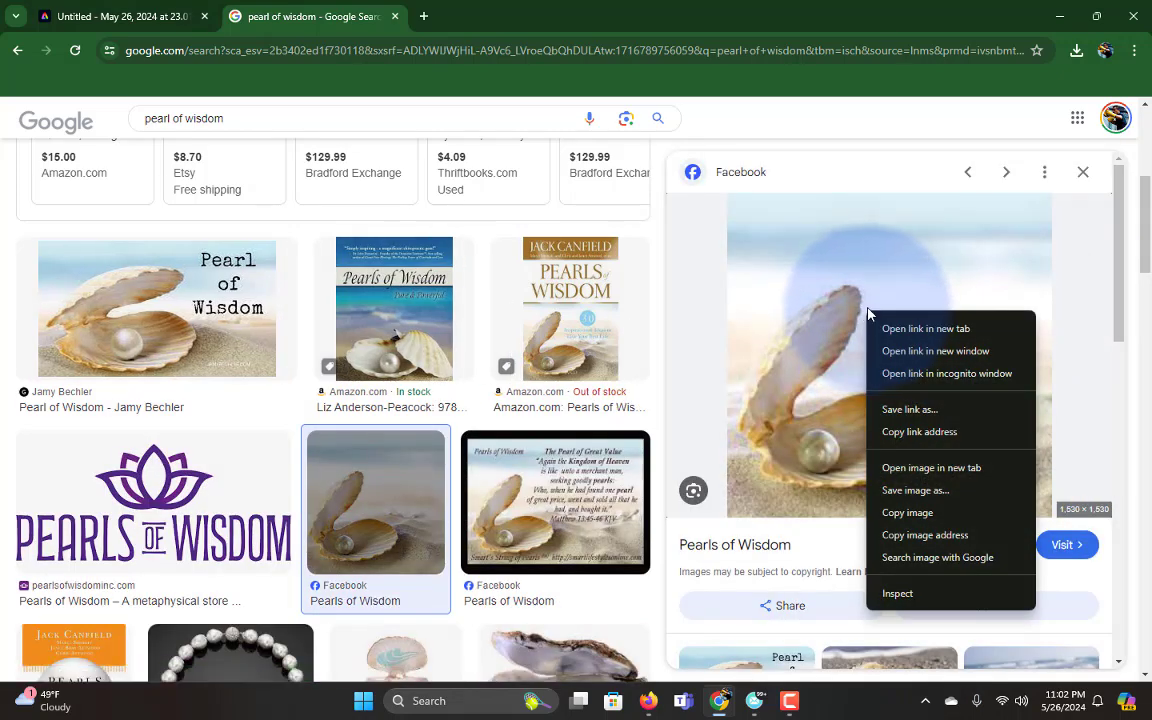
pyautogui.click(915, 512)
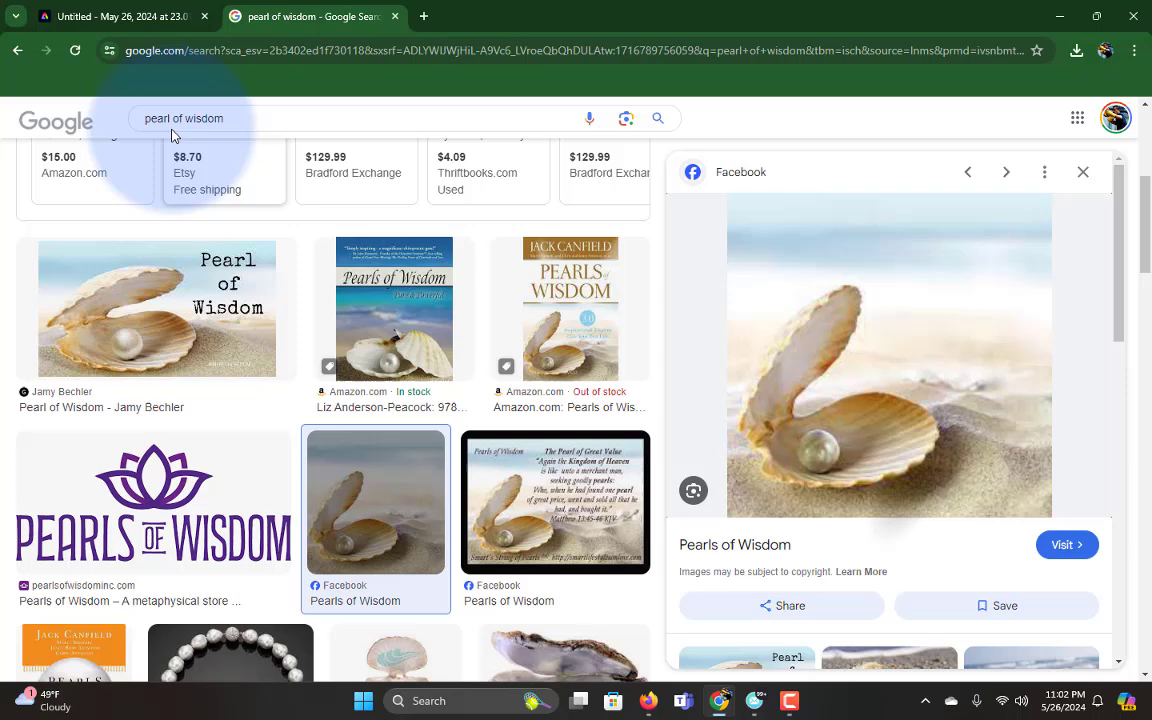
# Return to the Adobe Express project and paste the copied shell image into the first scene, allowing clipboard access
pyautogui.click(145, 18)
pyautogui.click(638, 463)
pyautogui.rightClick(631, 456)
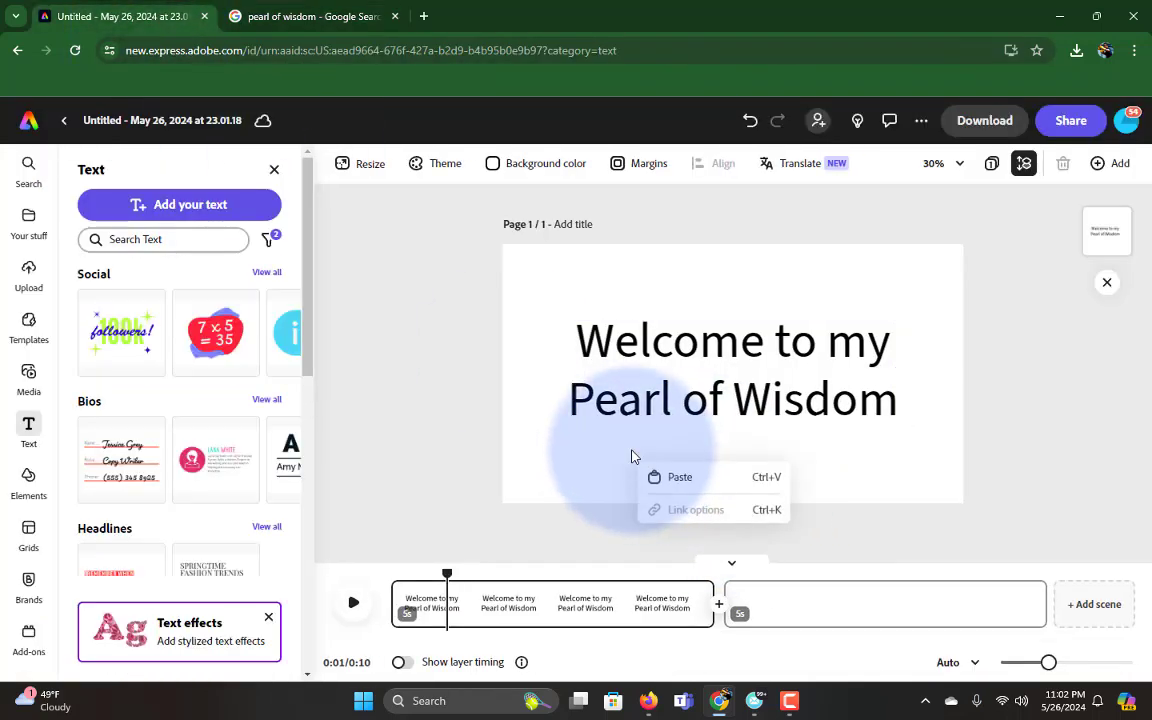
pyautogui.click(658, 477)
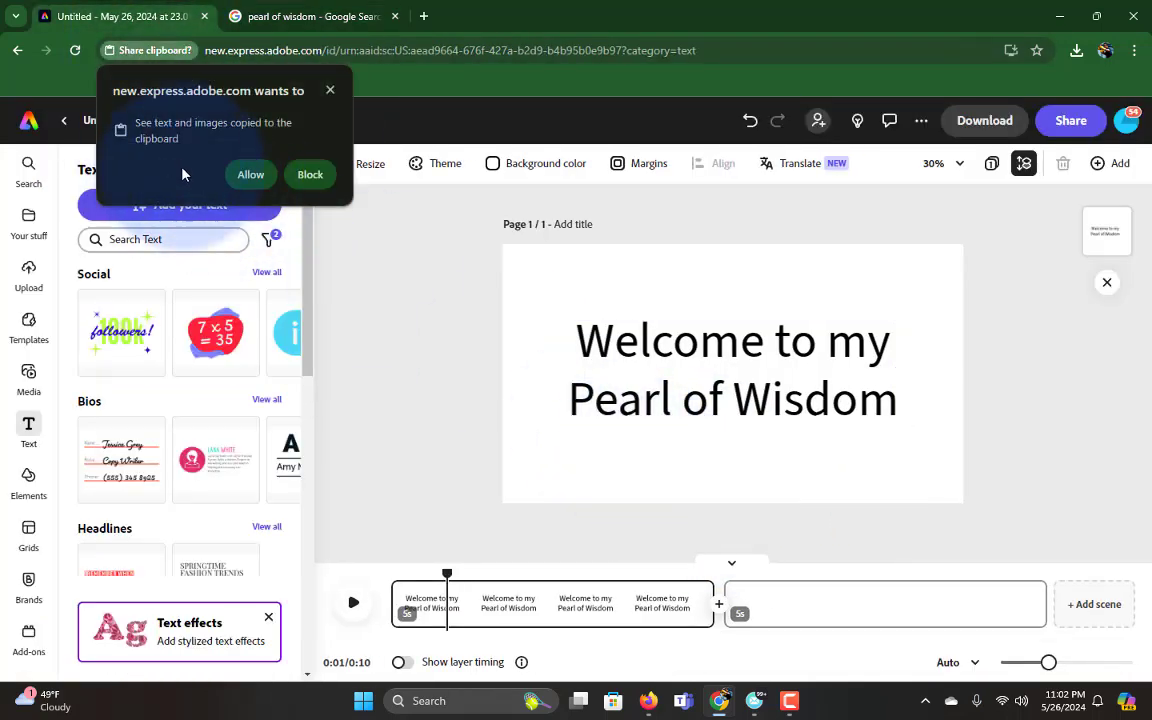
pyautogui.click(251, 175)
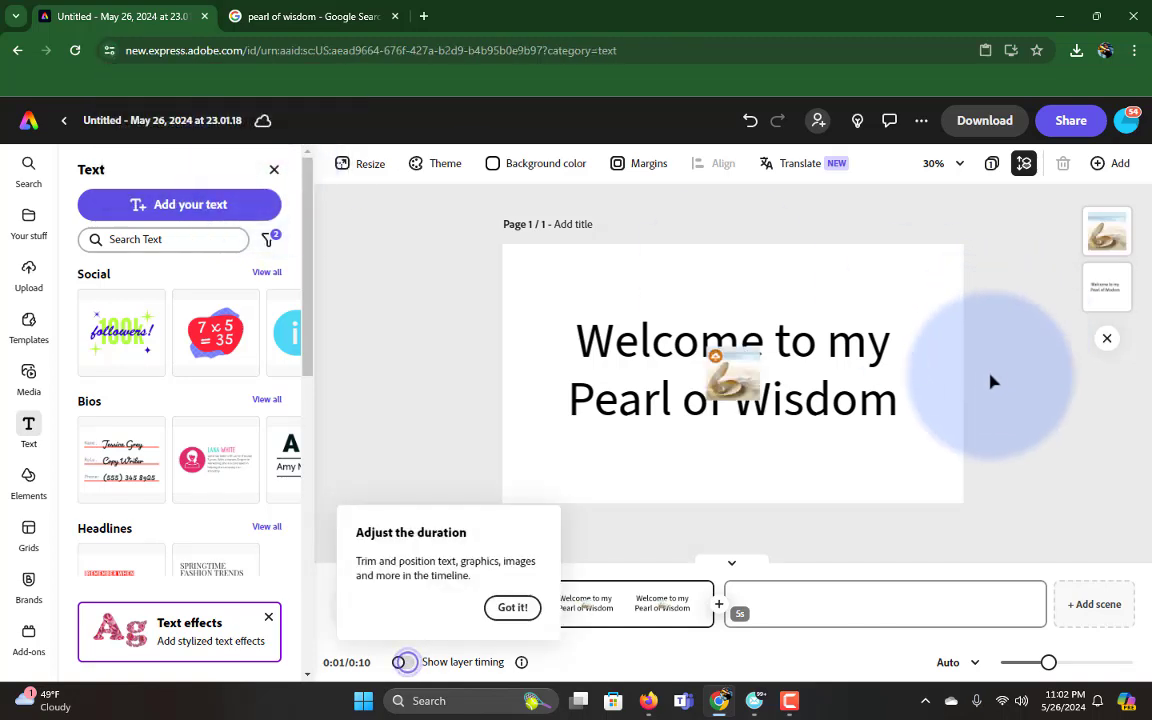
# Enlarge the shell image to the full height of the first scene and bring the welcome text layer in front of it
pyautogui.click(735, 378)
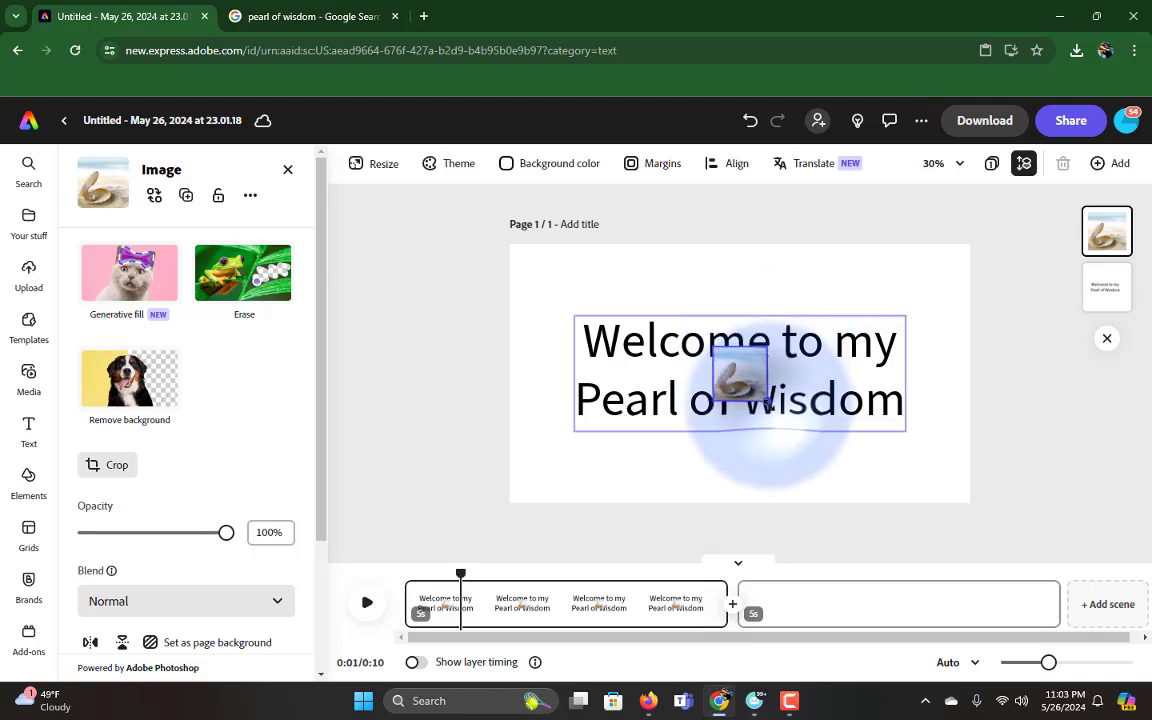
pyautogui.moveTo(769, 406); pyautogui.dragTo(855, 489)
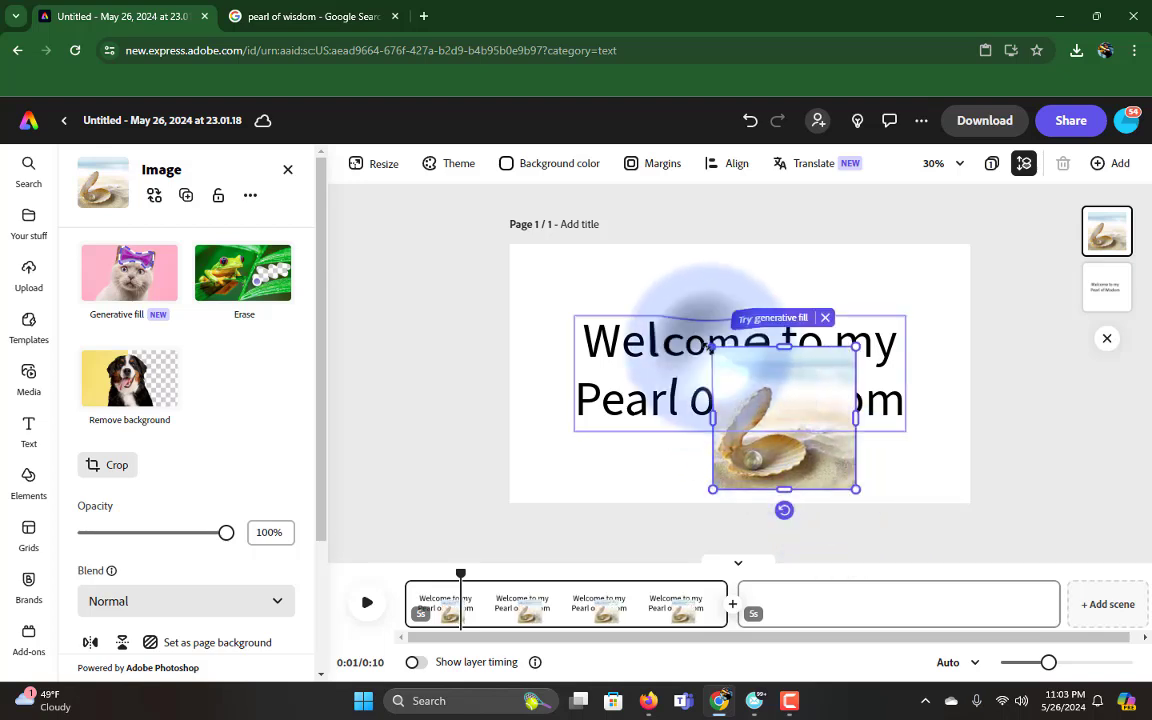
pyautogui.moveTo(712, 347); pyautogui.dragTo(573, 273)
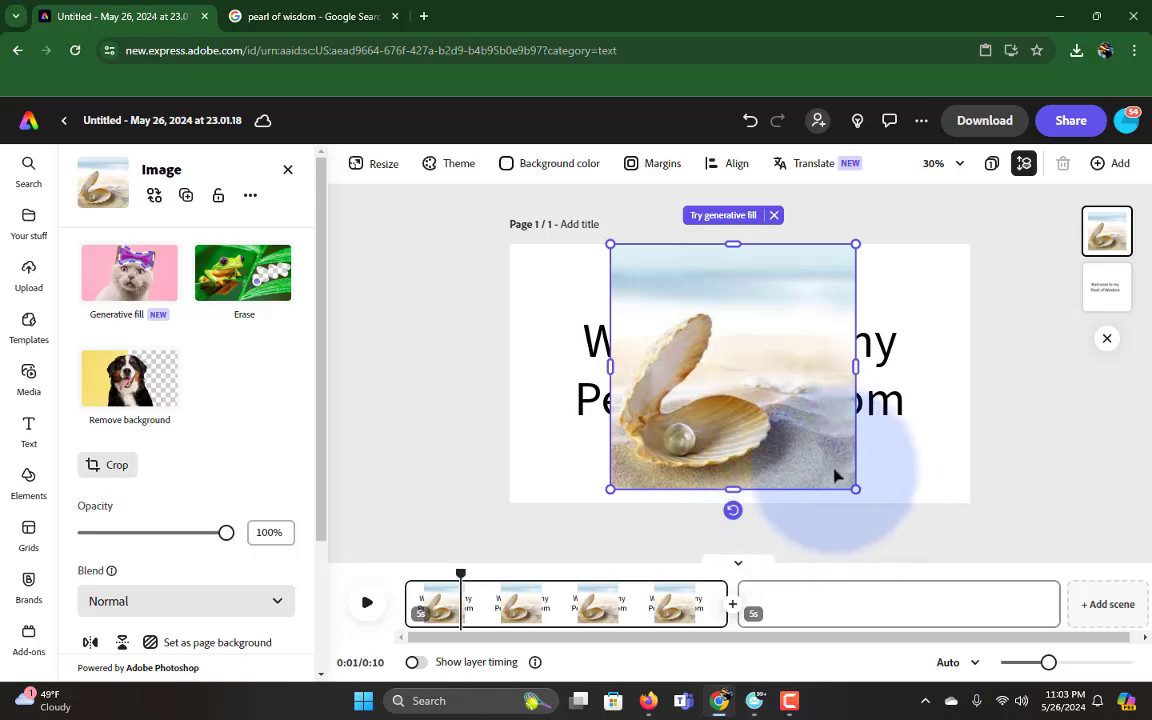
pyautogui.moveTo(855, 489); pyautogui.dragTo(866, 505)
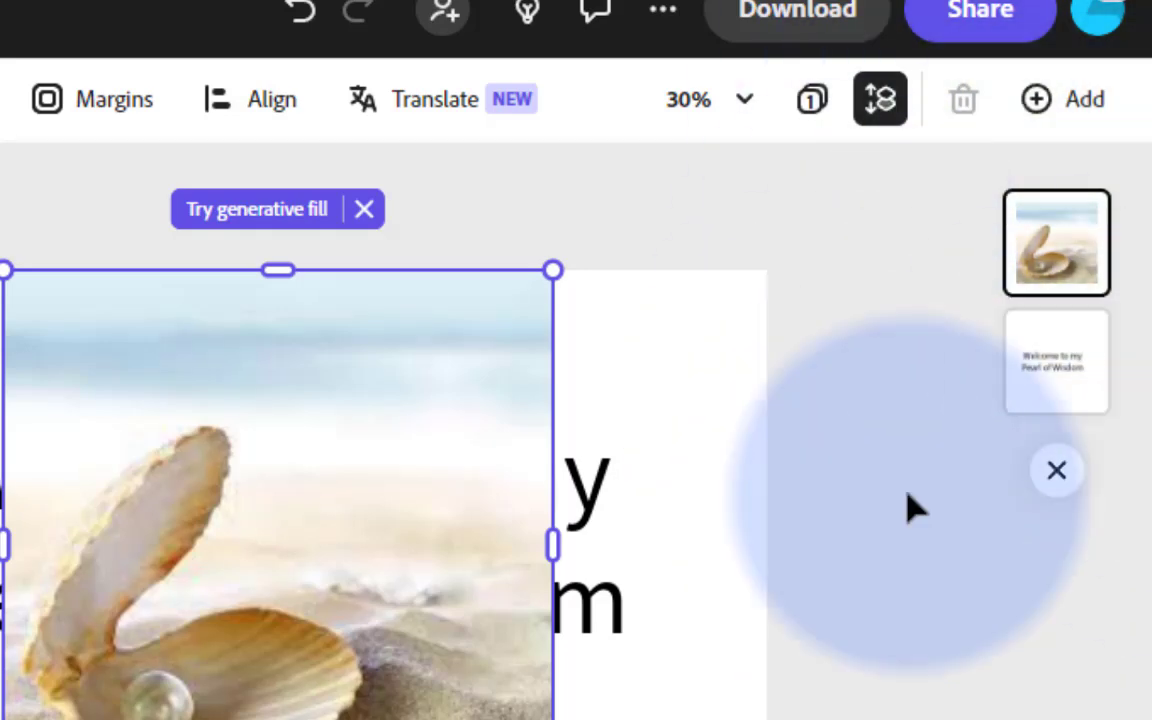
pyautogui.moveTo(1030, 320); pyautogui.dragTo(1060, 240)
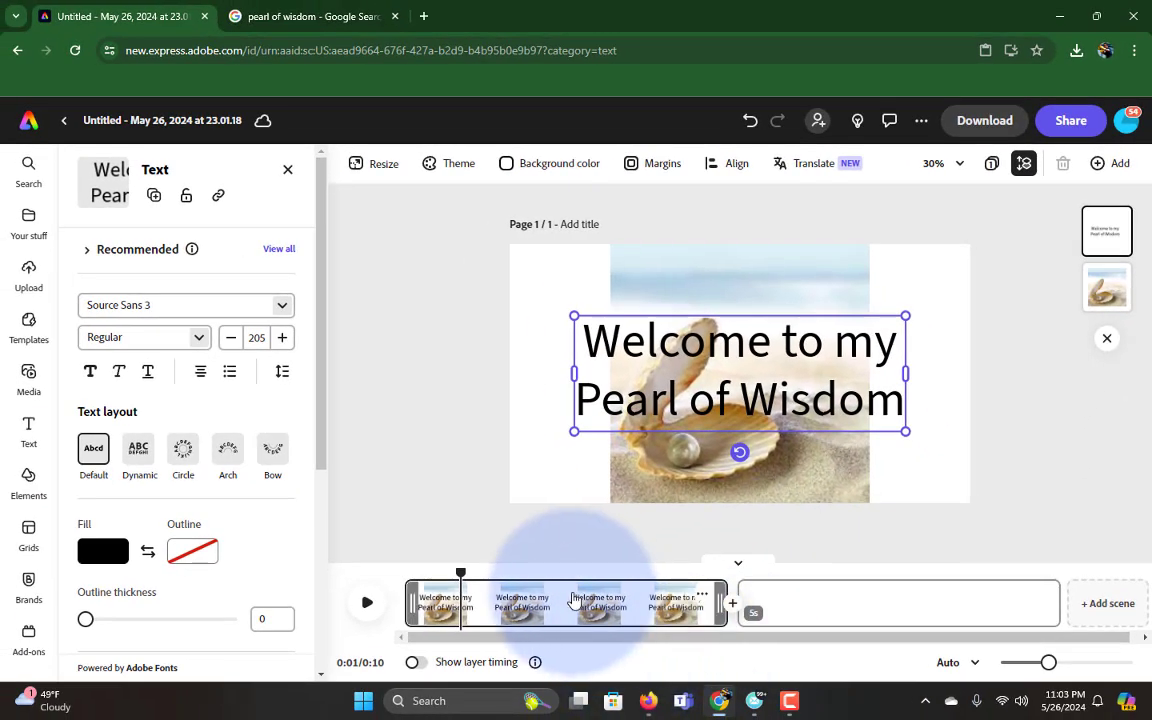
# Select the empty second scene, and search Google Images for "Goal Setting" in the other browser tab
pyautogui.click(766, 606)
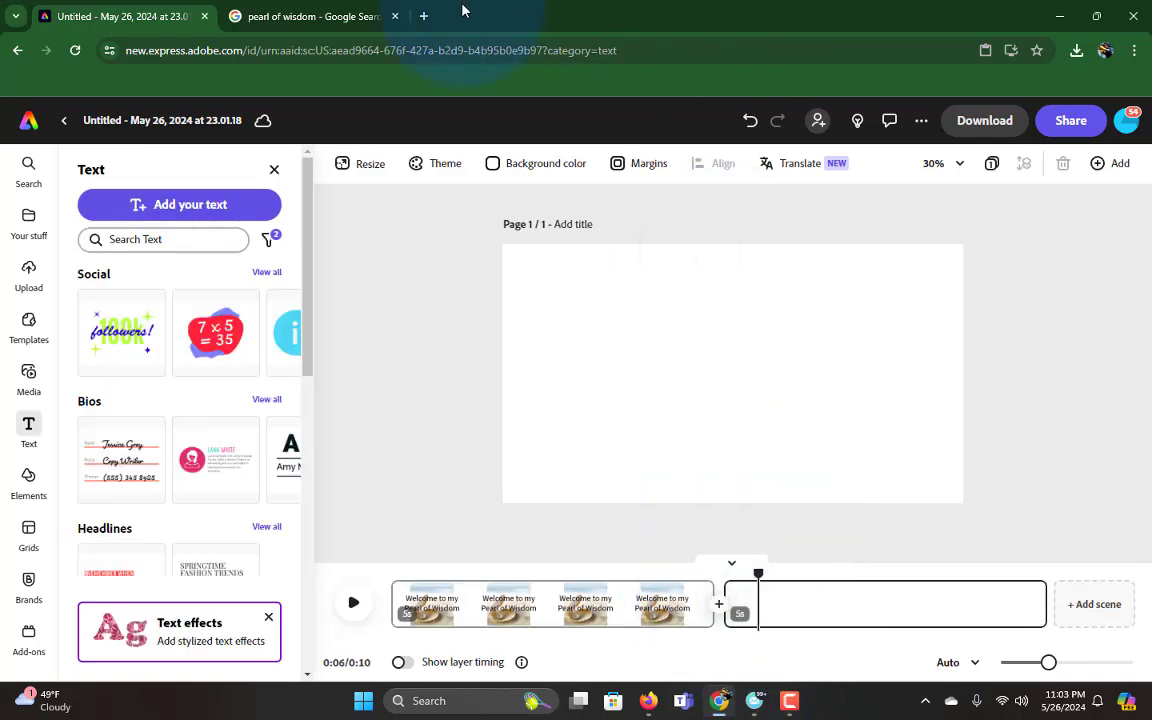
pyautogui.click(318, 16)
pyautogui.scroll(5, 380, 88)
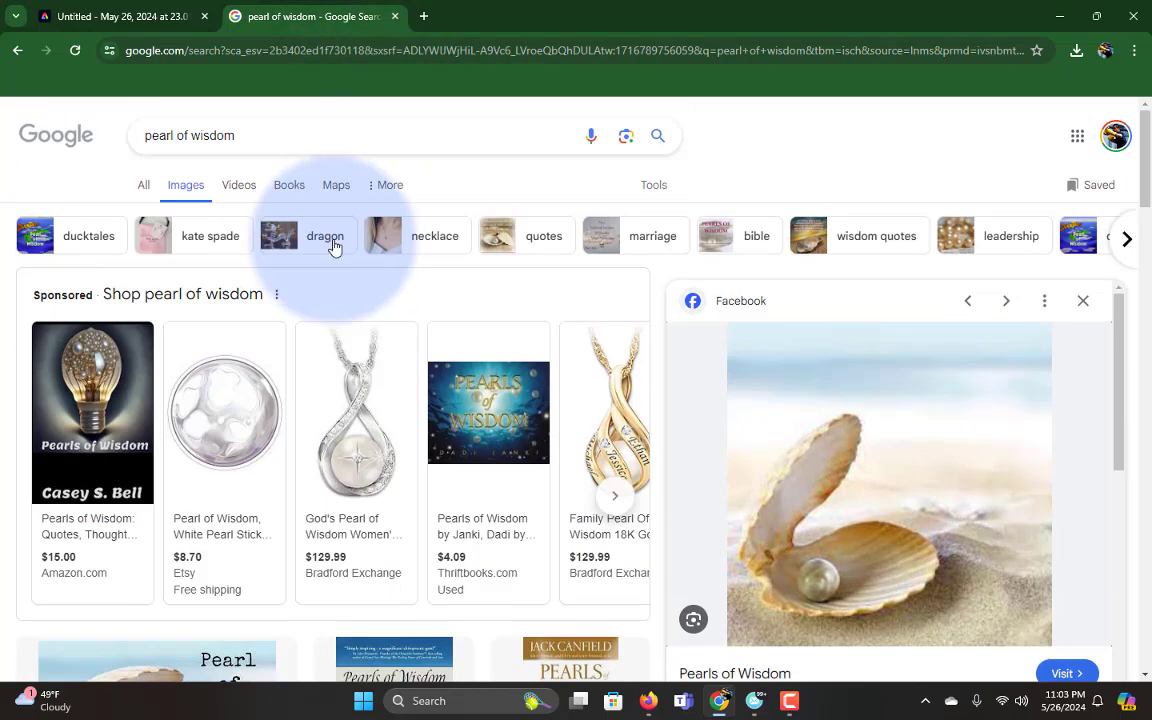
pyautogui.click(241, 135)
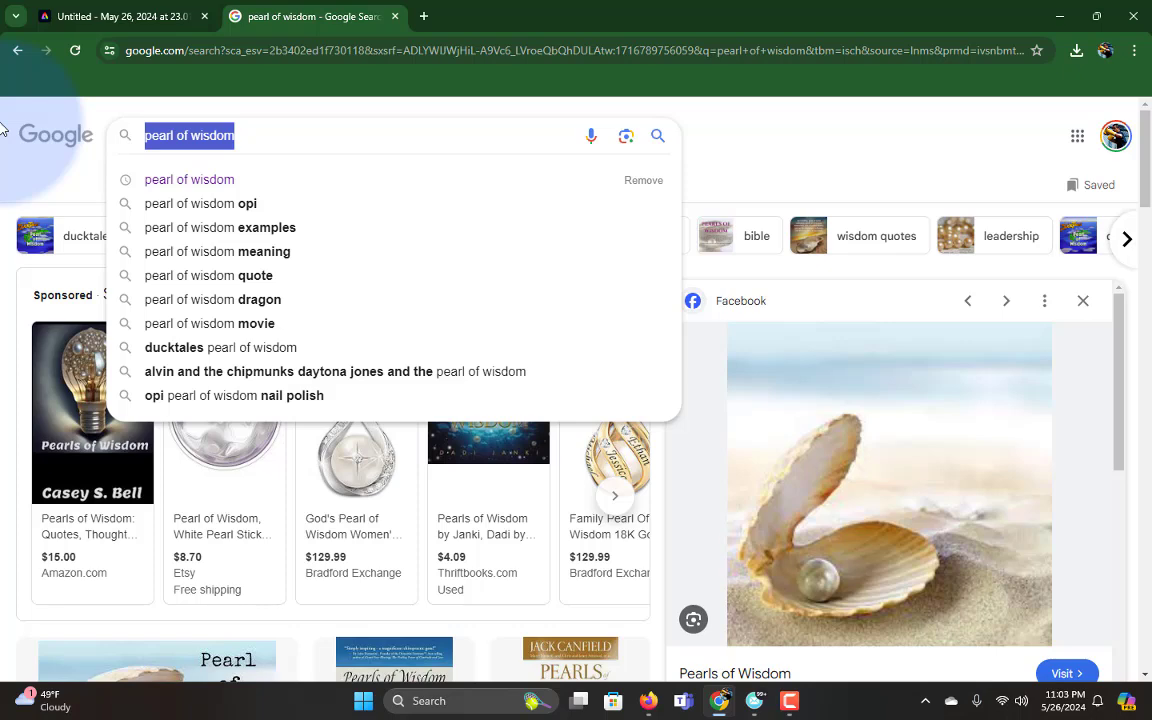
pyautogui.write('Goal Setting')
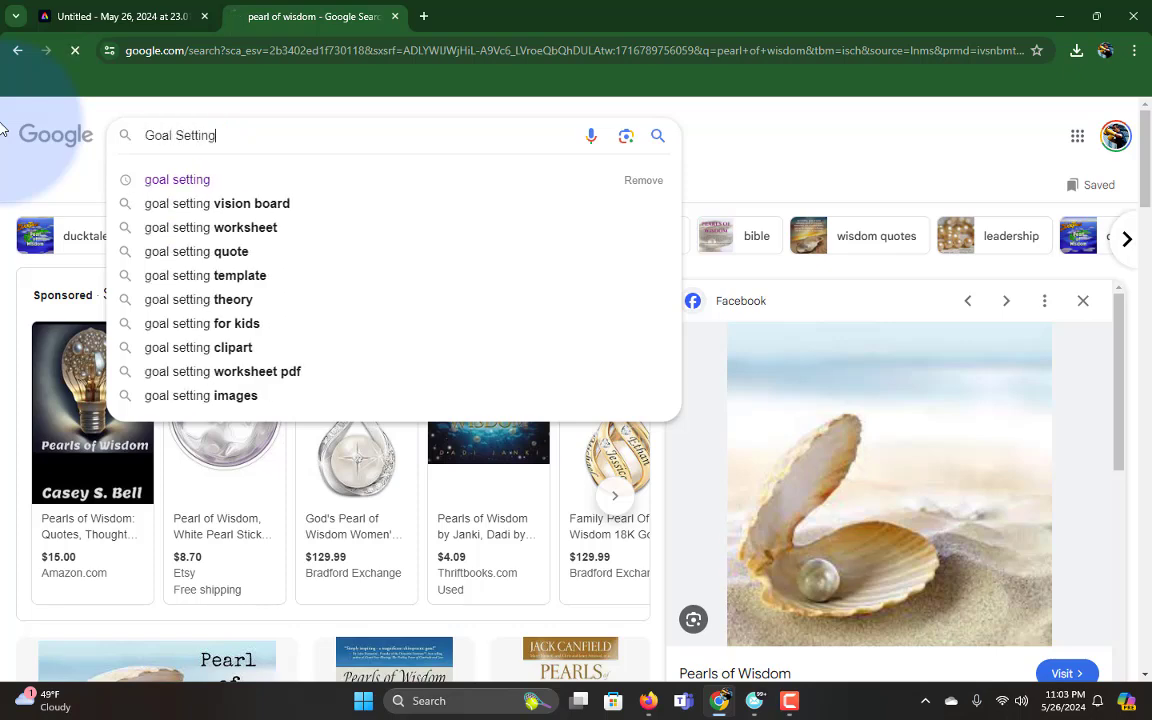
pyautogui.press('Return')
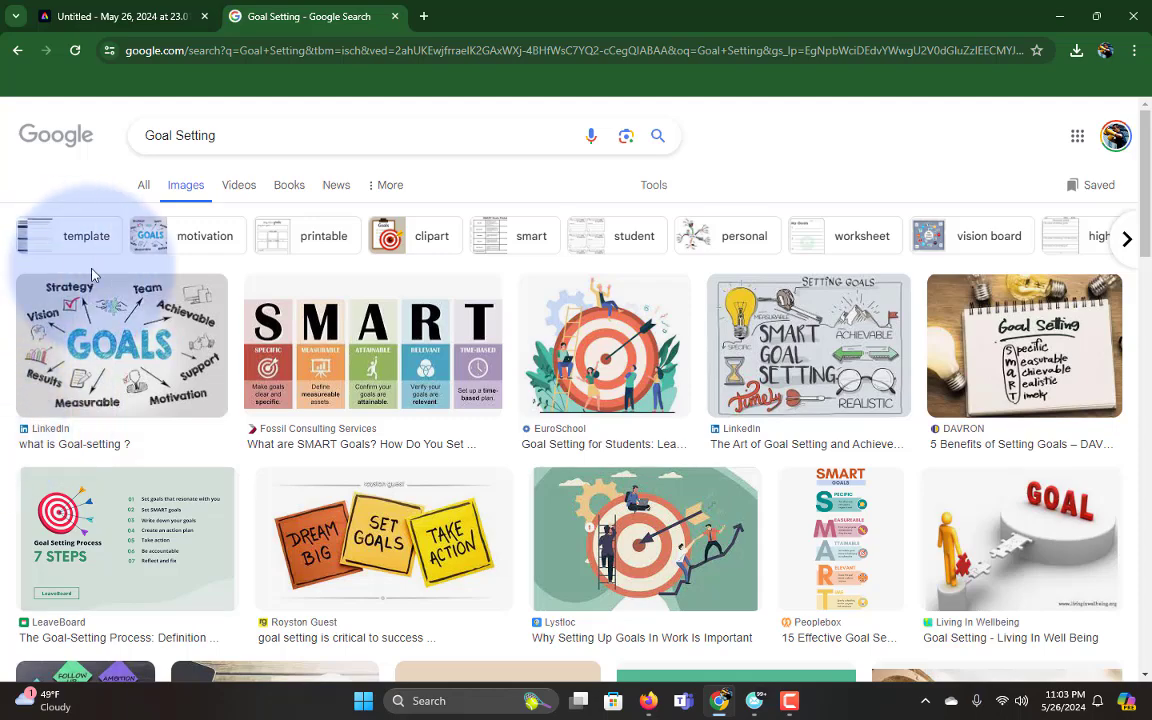
# Copy the Newsweek picture of a dart in a wooden dartboard from the image results
pyautogui.scroll(-2, 488, 463)
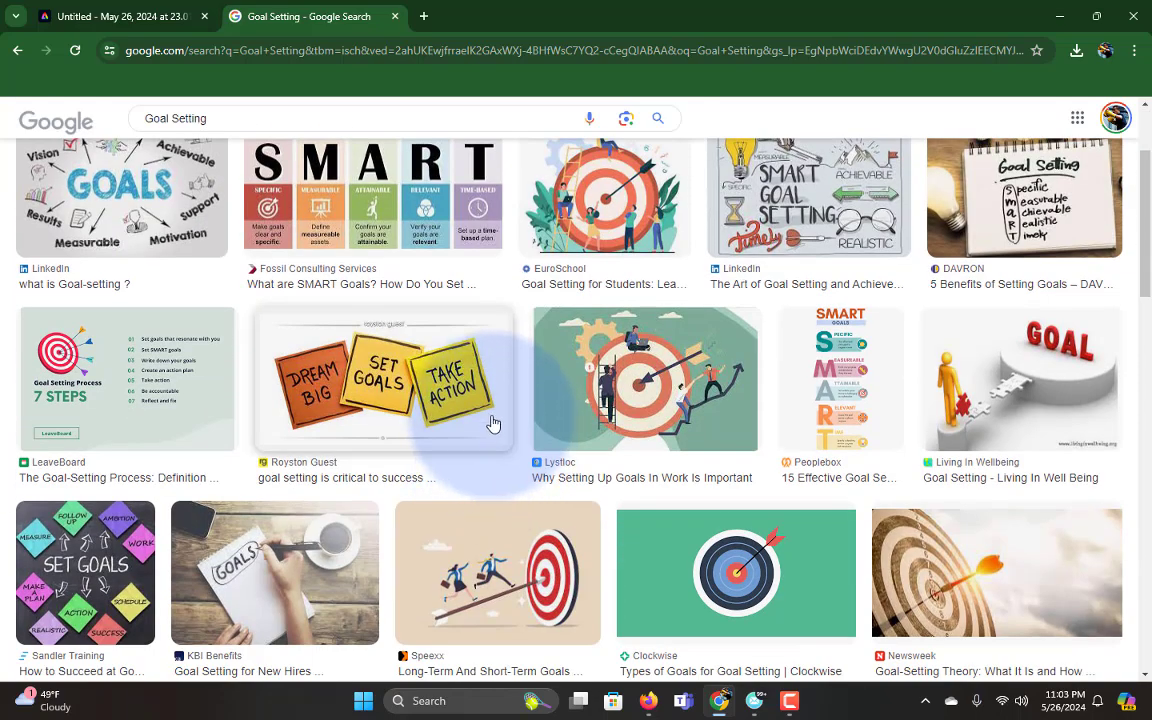
pyautogui.scroll(-1, 792, 506)
pyautogui.click(1022, 510)
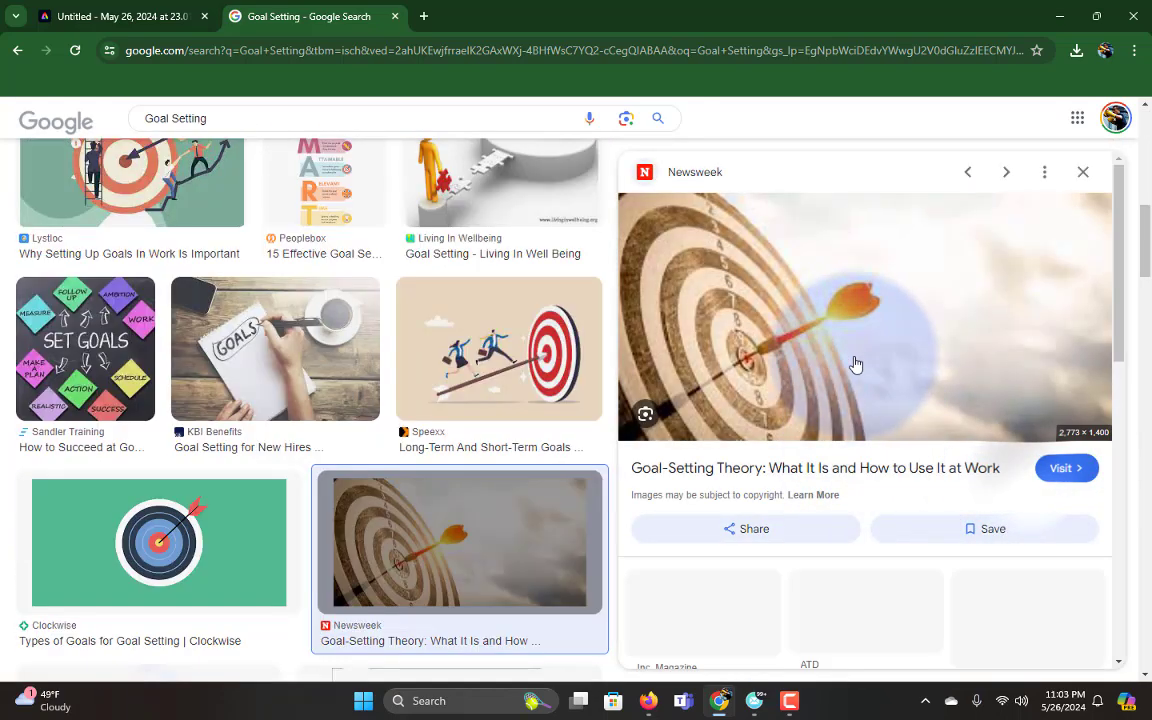
pyautogui.rightClick(850, 348)
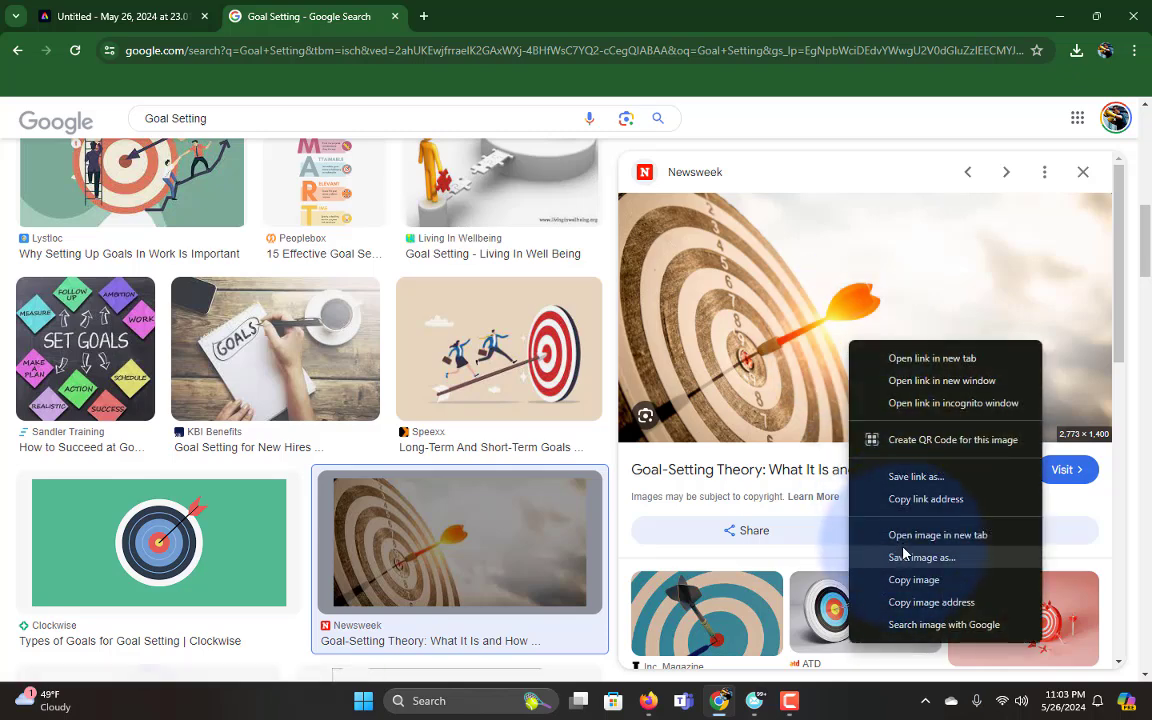
pyautogui.click(897, 580)
# Return to the Adobe Express project, paste the dartboard image into the second scene and align it with the page's upper-left corner
pyautogui.click(115, 16)
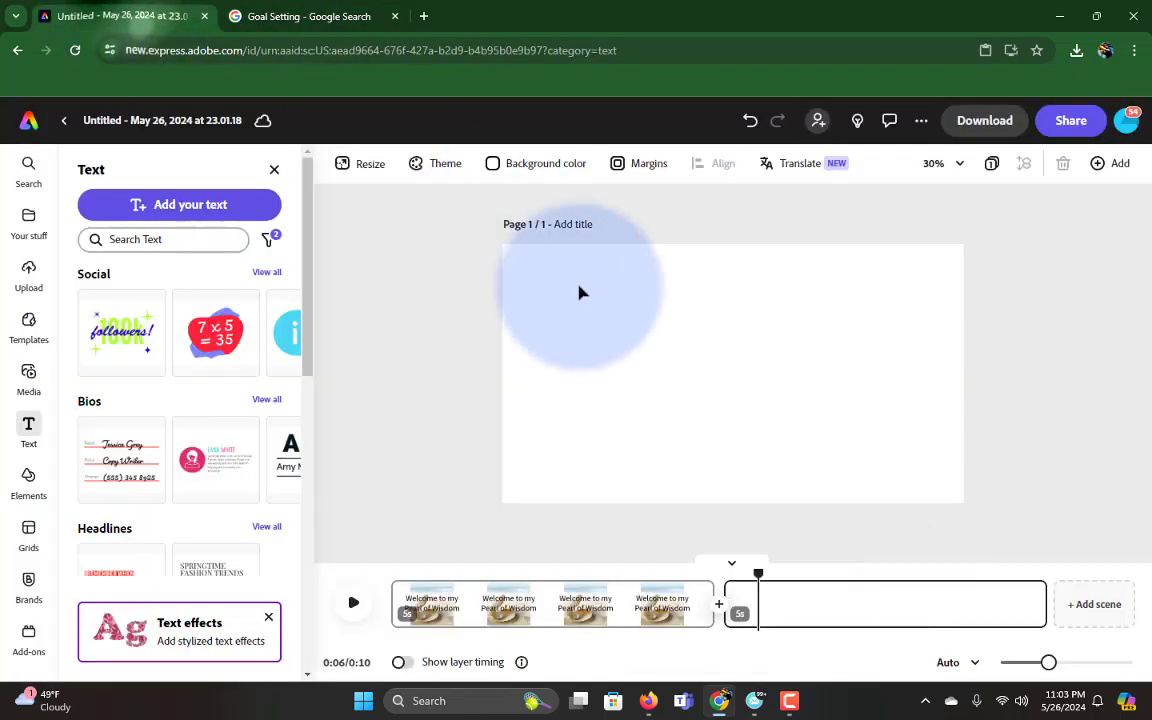
pyautogui.hotkey('ctrl', 'v')
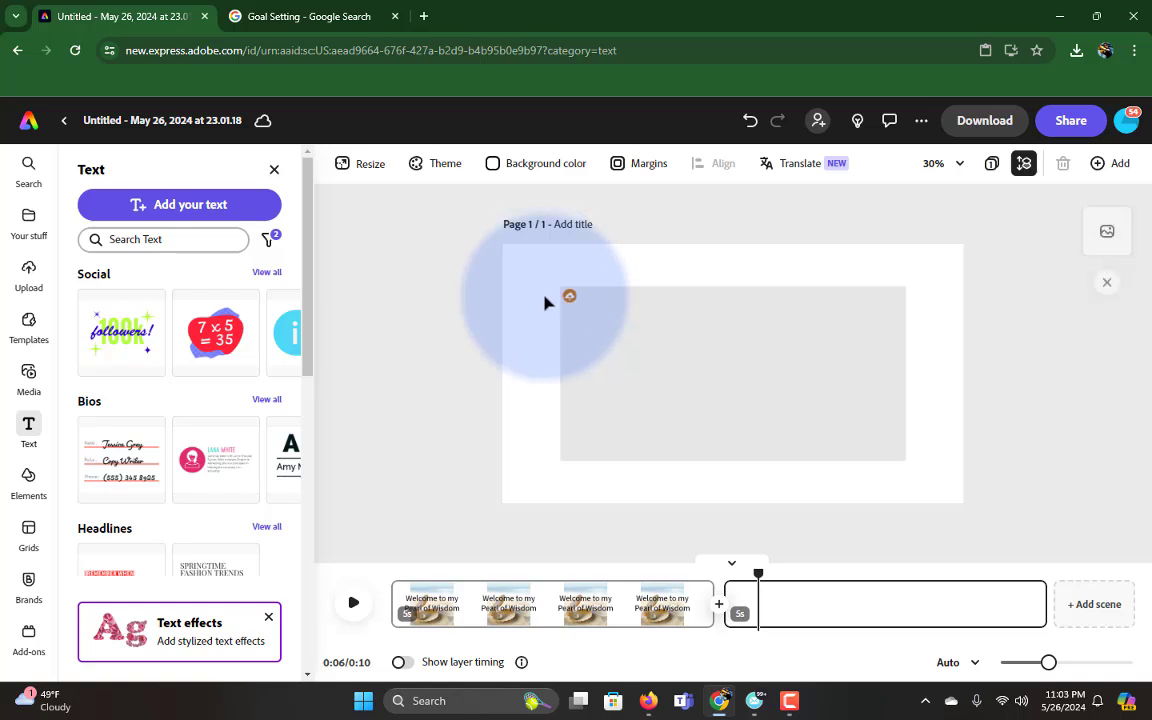
pyautogui.moveTo(612, 355); pyautogui.dragTo(604, 334)
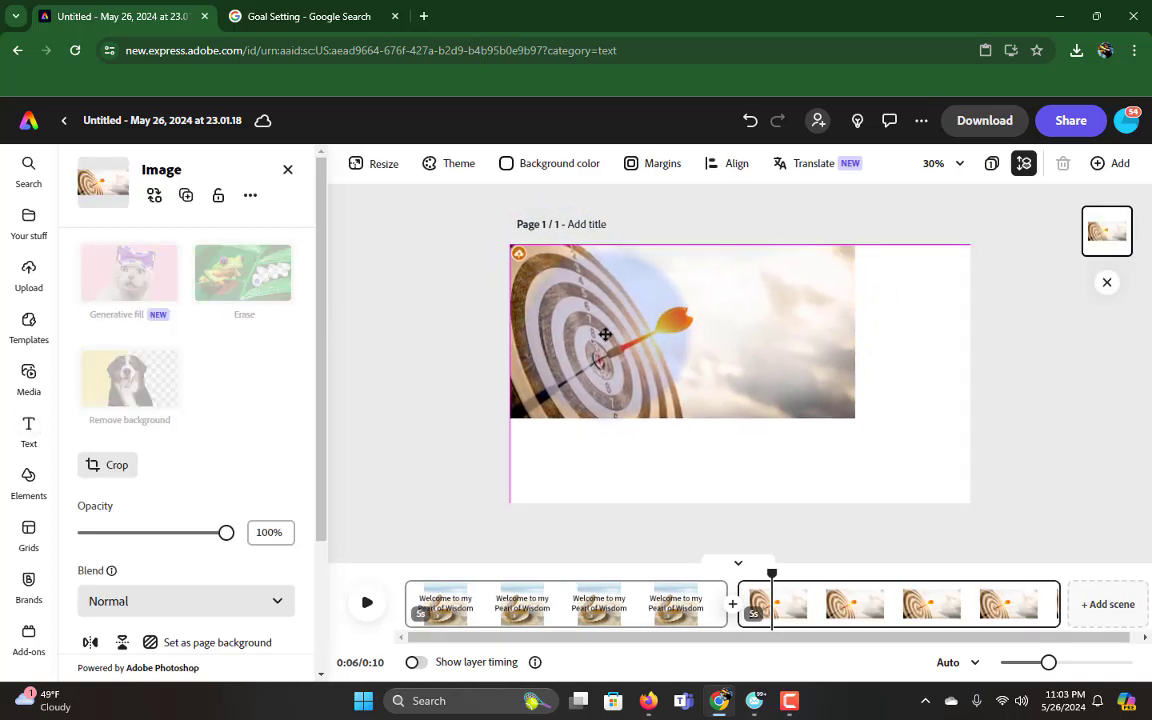
# Crop the empty sky off the dartboard image's right side and extend the image down to the scene's bottom edge
pyautogui.doubleClick(828, 384)
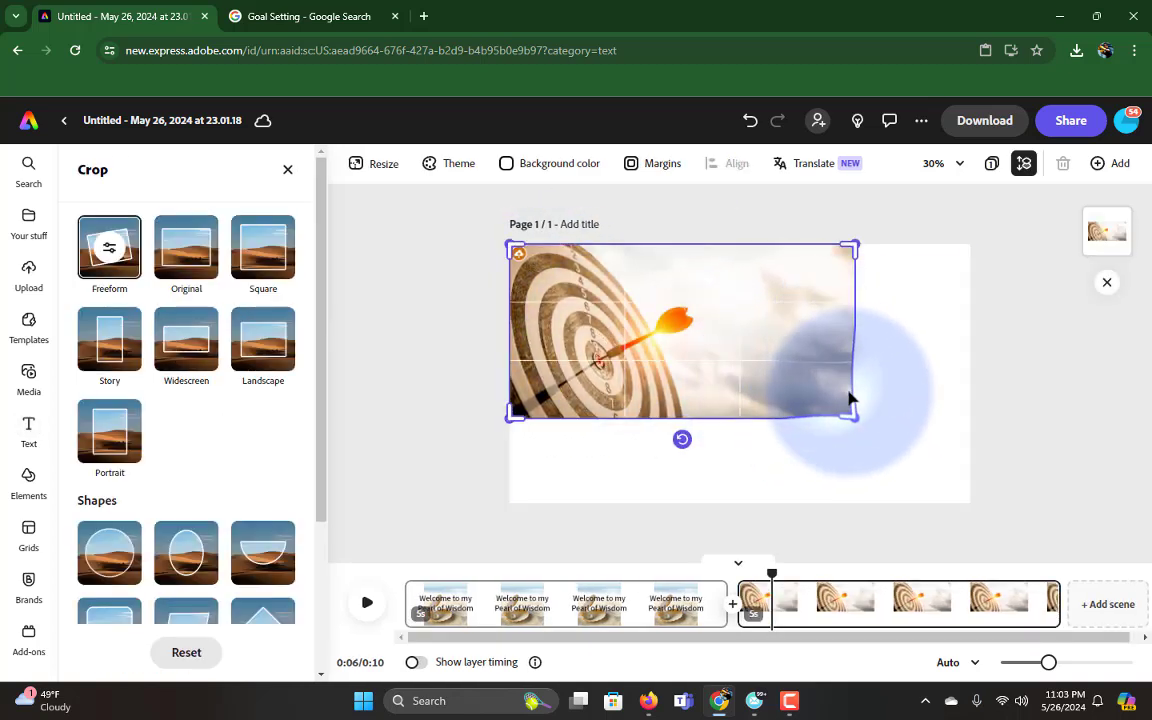
pyautogui.click(878, 398)
pyautogui.click(745, 350)
pyautogui.doubleClick(745, 350)
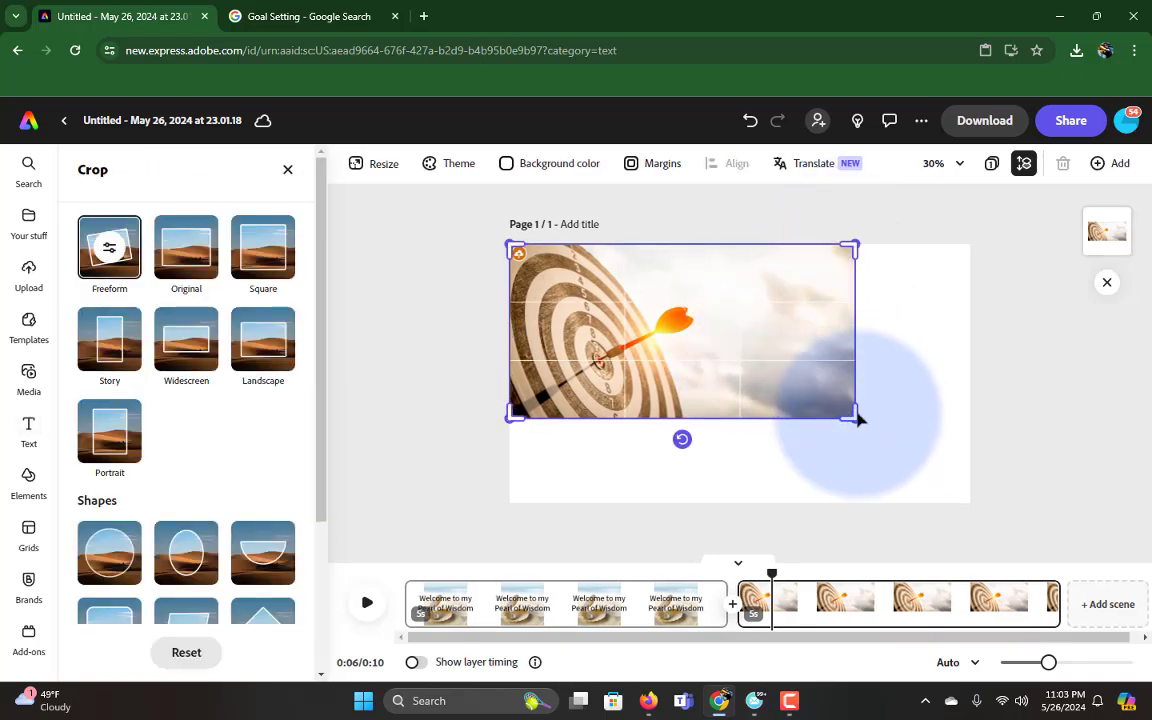
pyautogui.moveTo(857, 418); pyautogui.dragTo(722, 414)
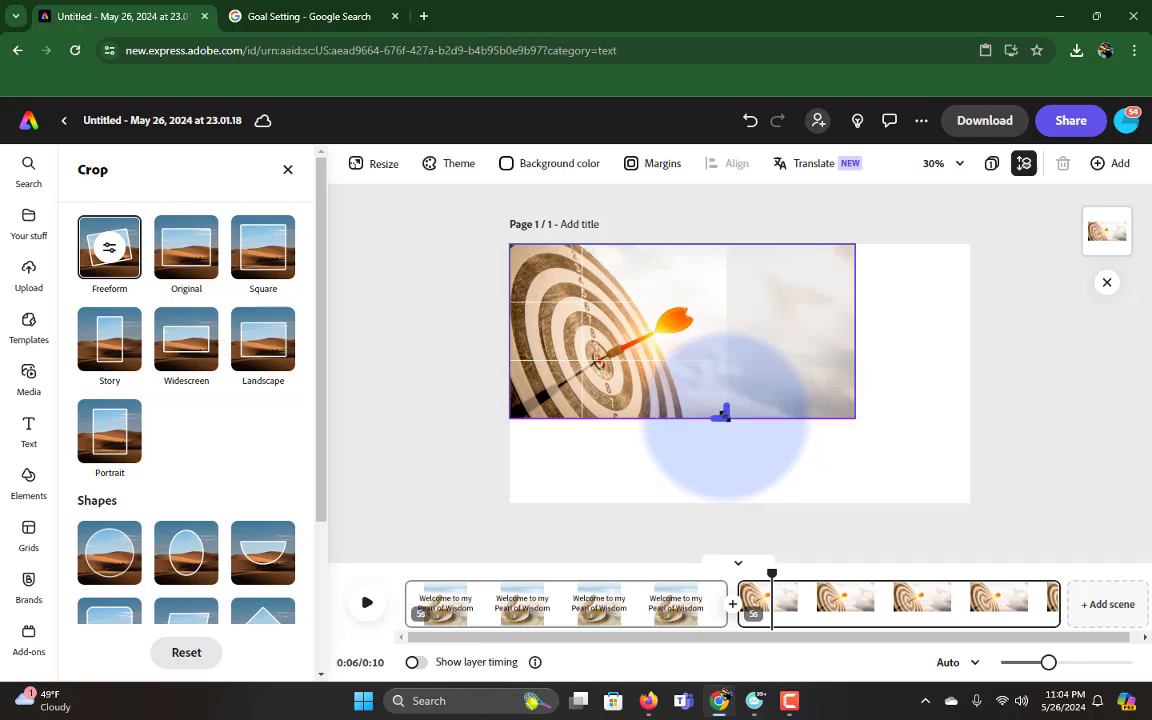
pyautogui.click(743, 489)
pyautogui.click(609, 386)
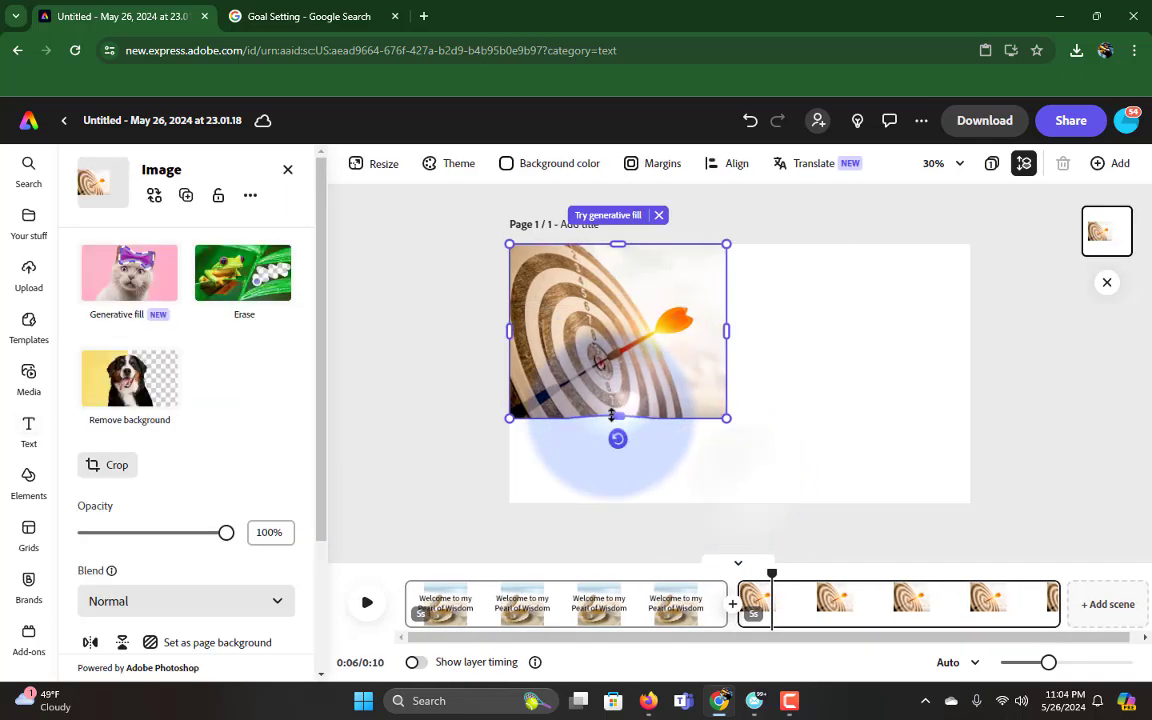
pyautogui.moveTo(612, 416); pyautogui.dragTo(617, 503)
pyautogui.click(627, 542)
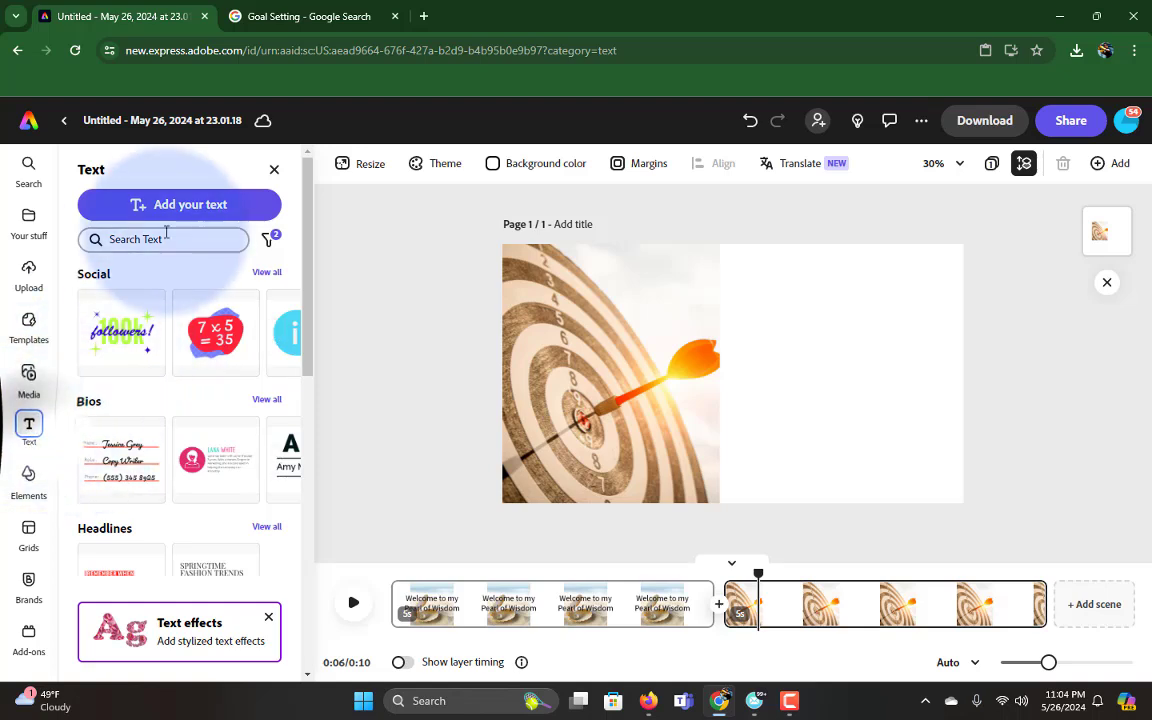
# Add a text box to the second scene reading "In this Pearl of Wisdom:"
pyautogui.click(182, 205)
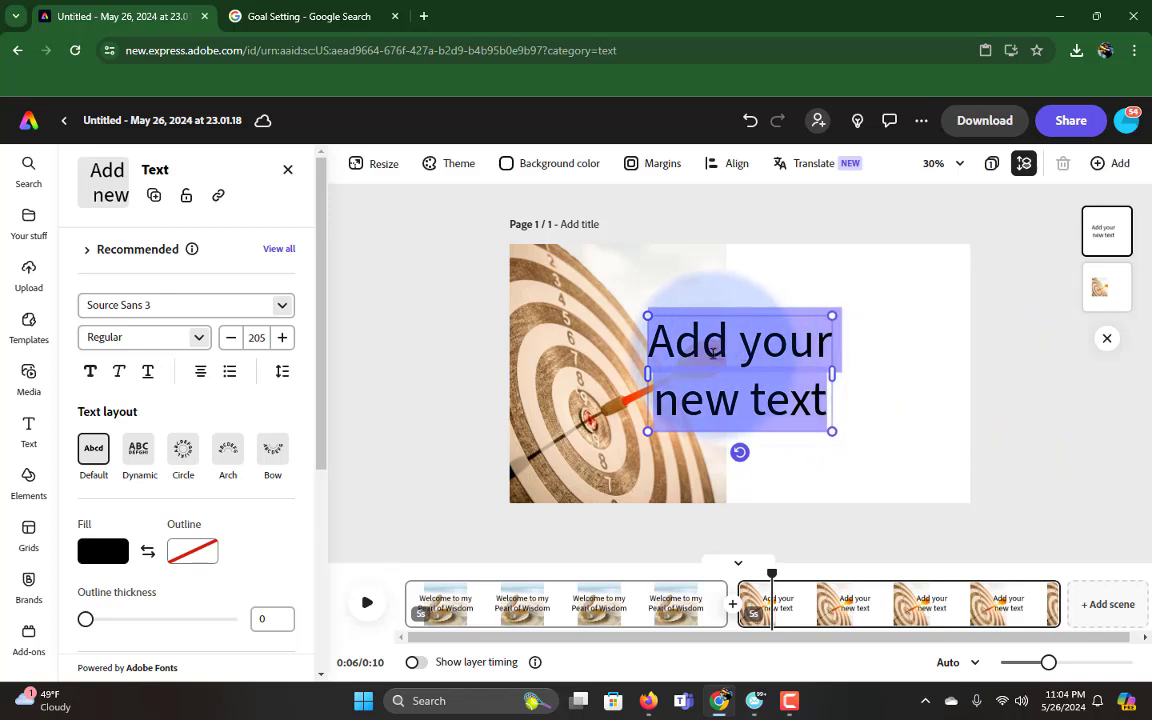
pyautogui.moveTo(703, 350); pyautogui.dragTo(661, 342)
pyautogui.moveTo(792, 410); pyautogui.dragTo(842, 425)
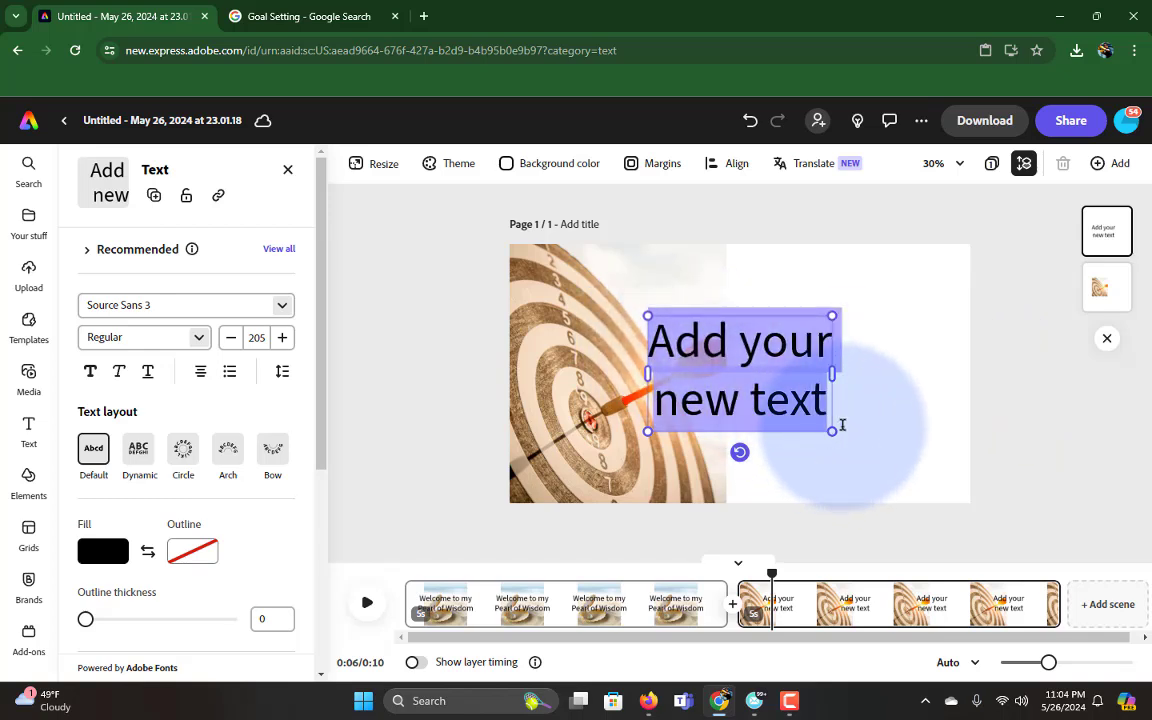
pyautogui.write('In this')
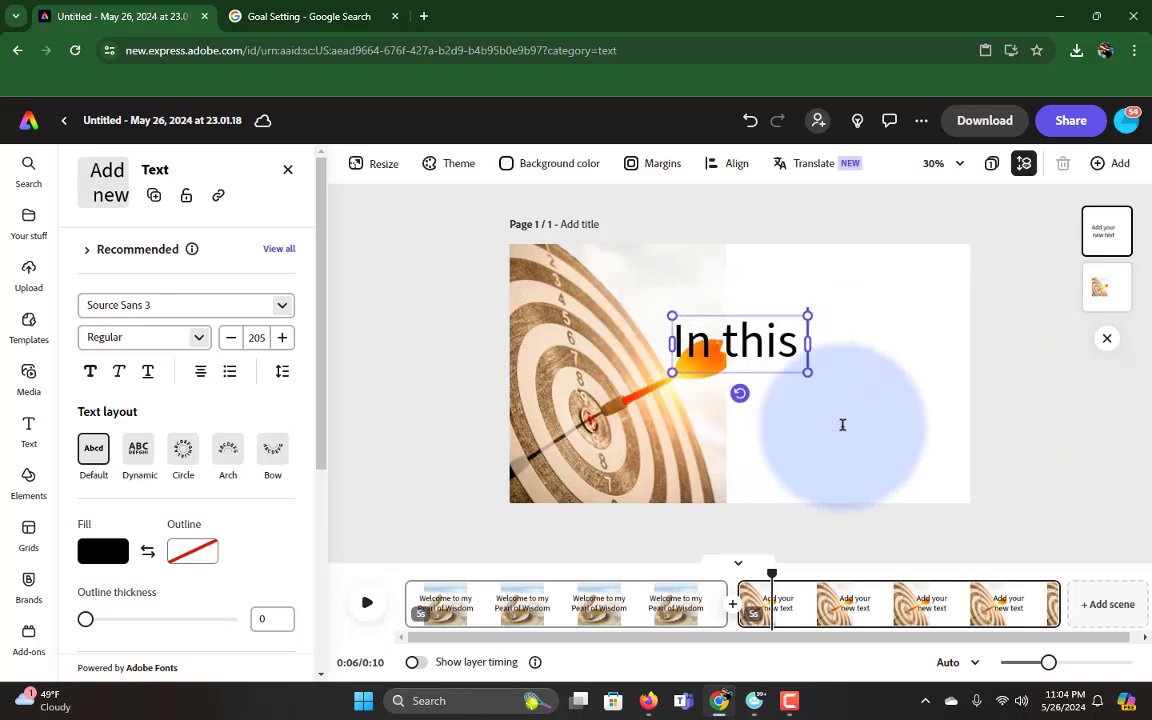
pyautogui.write(' Pearl of Wid')
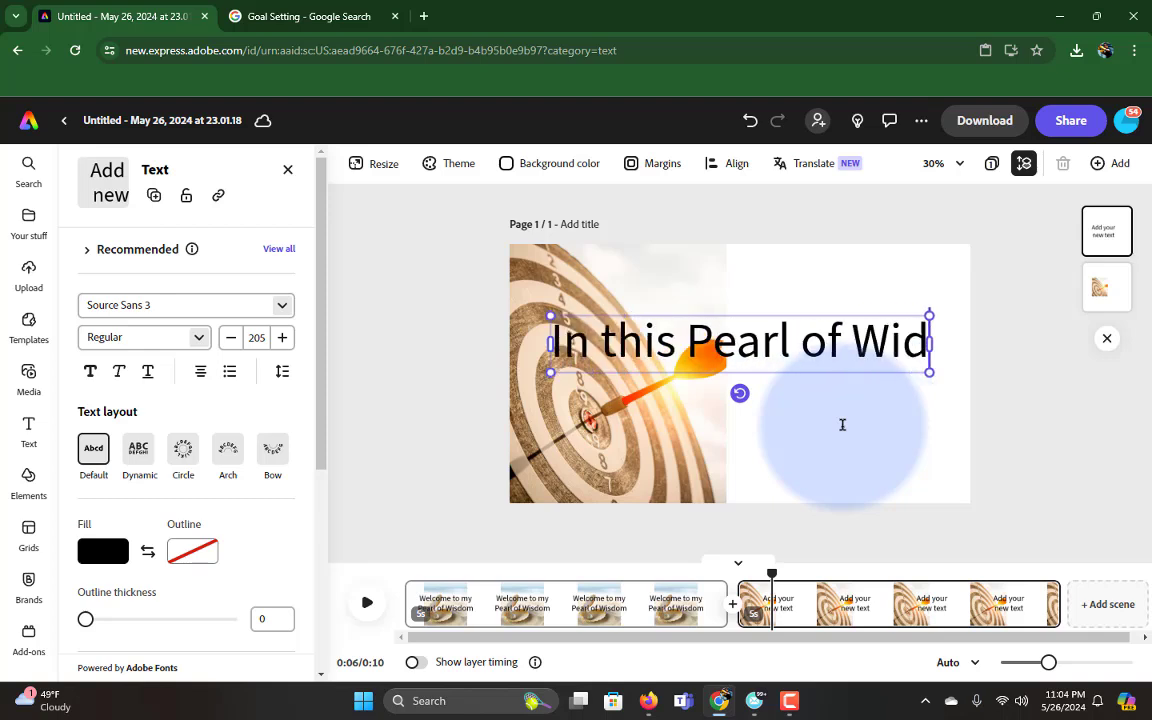
pyautogui.press('BackSpace')
pyautogui.write('so')
pyautogui.press('BackSpace')
pyautogui.write('dom')
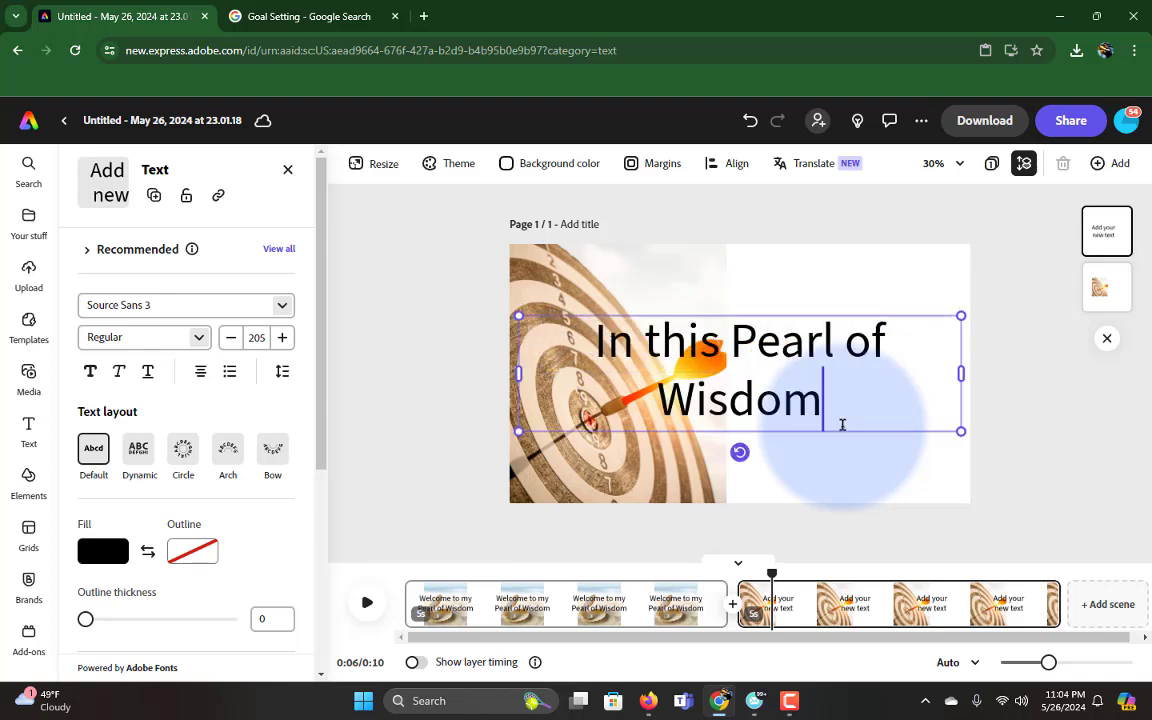
pyautogui.write(':')
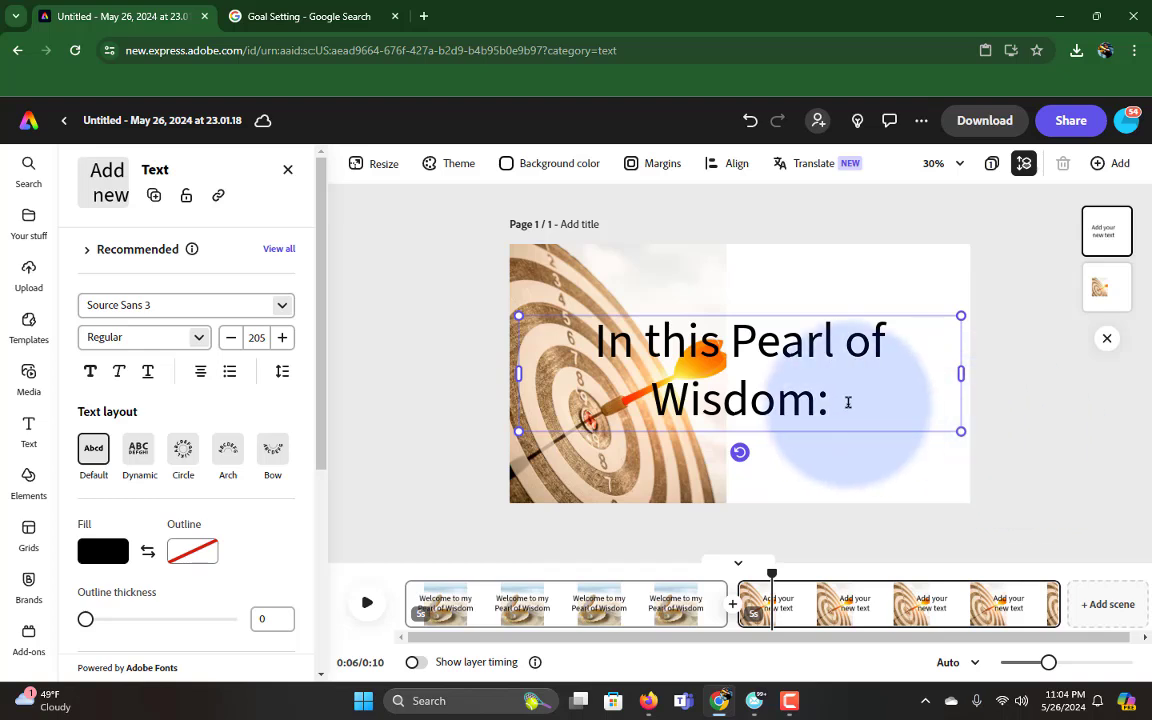
# Change the font of the whole "In this Pearl of Wisdom:" text to Adobe Caslon Pro
pyautogui.moveTo(846, 401); pyautogui.dragTo(420, 487)
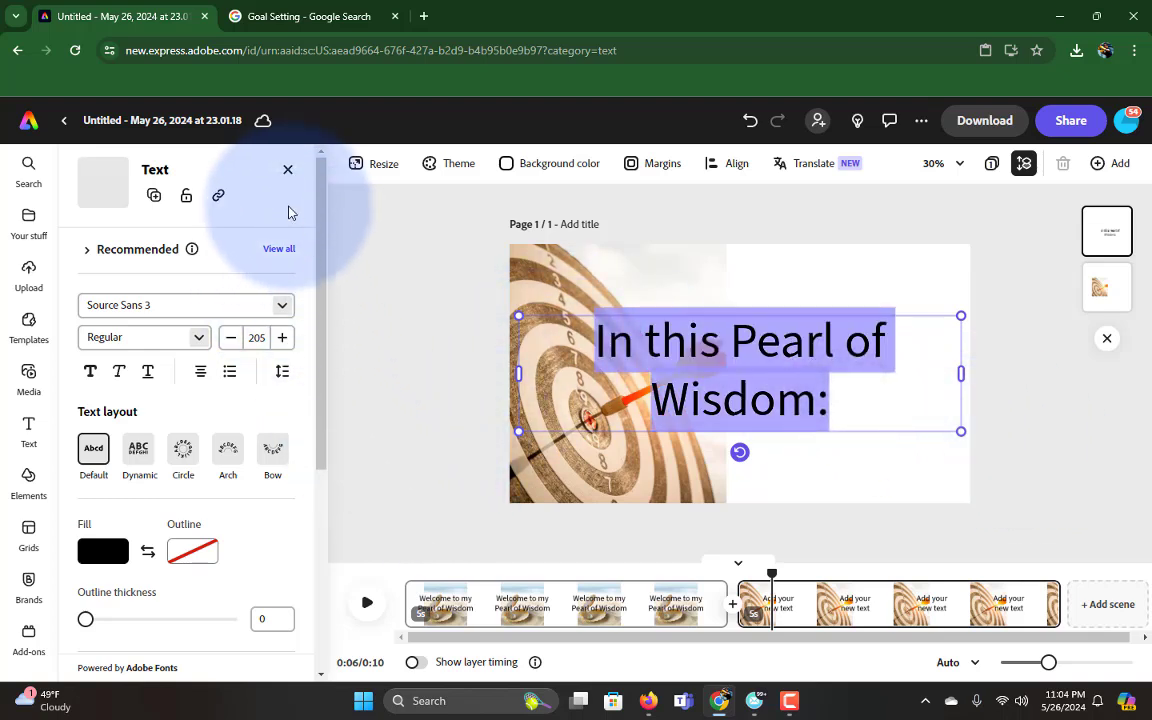
pyautogui.click(30, 432)
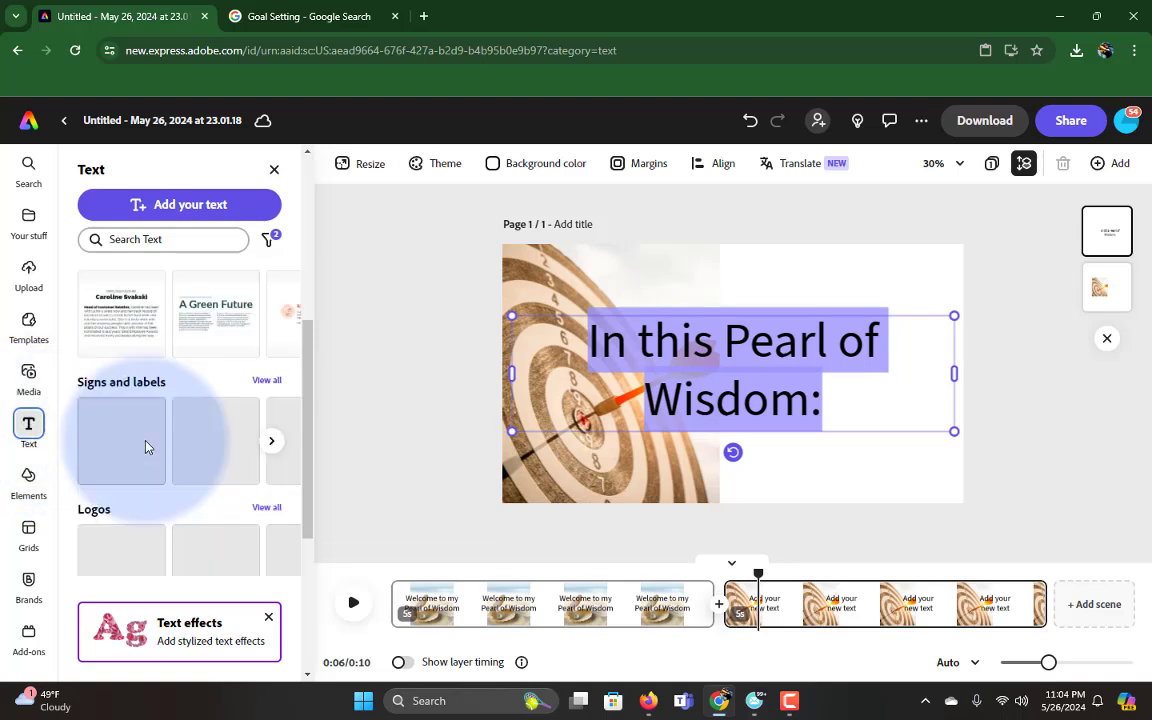
pyautogui.click(868, 414)
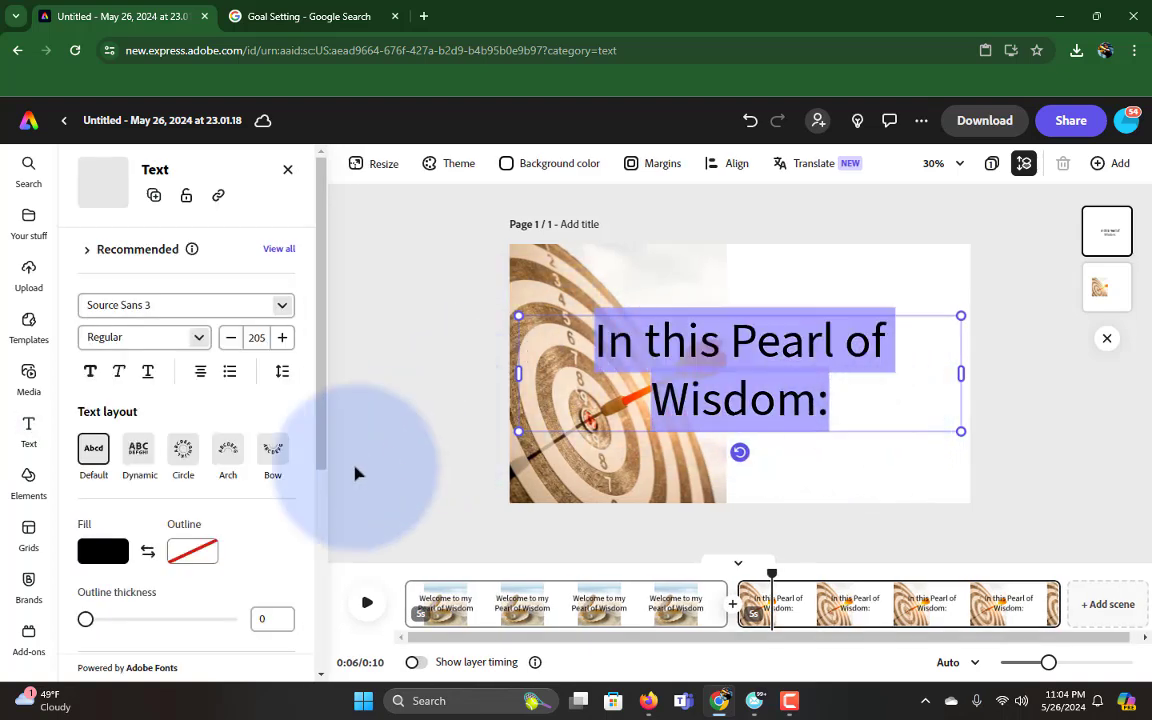
pyautogui.click(264, 305)
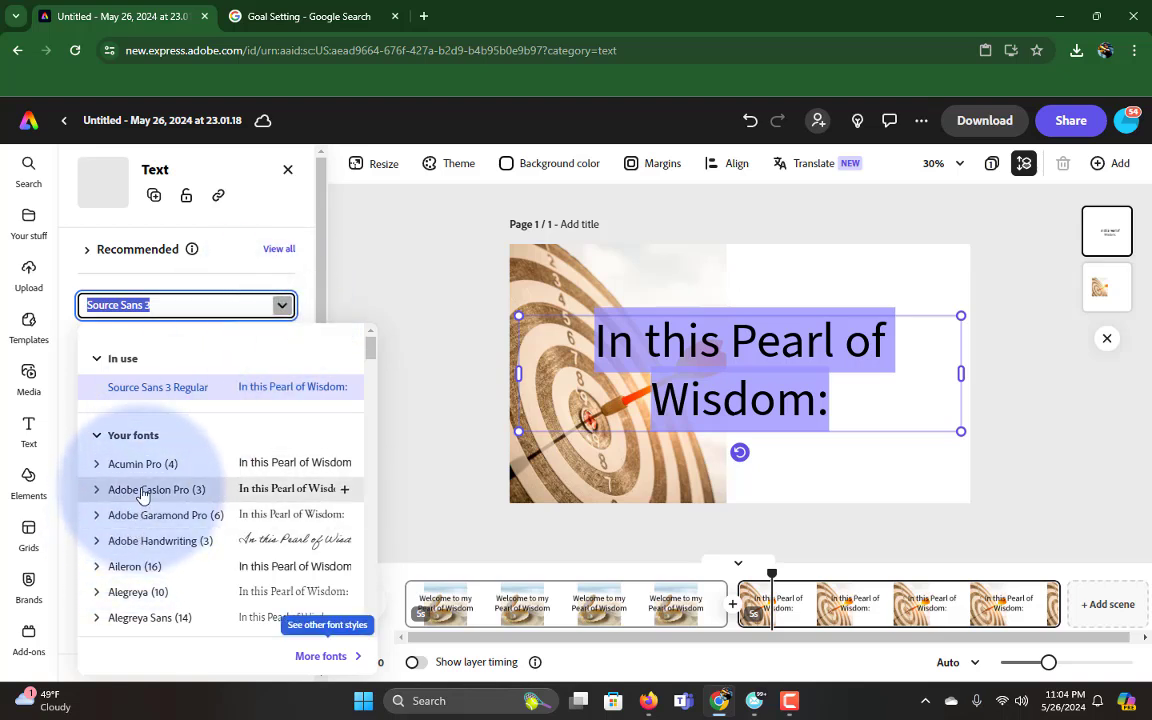
pyautogui.click(140, 489)
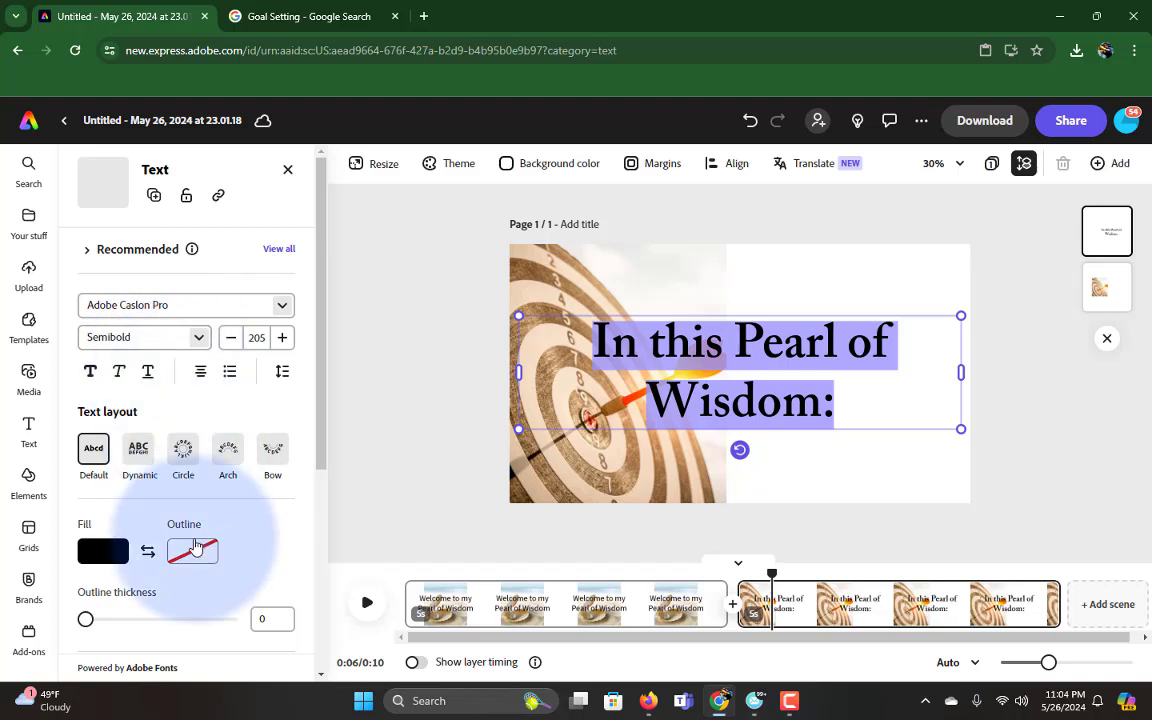
# Try the Circle, Arch and Dynamic layouts on the "In this Pearl of Wisdom:" text and return it to the Default layout
pyautogui.click(186, 448)
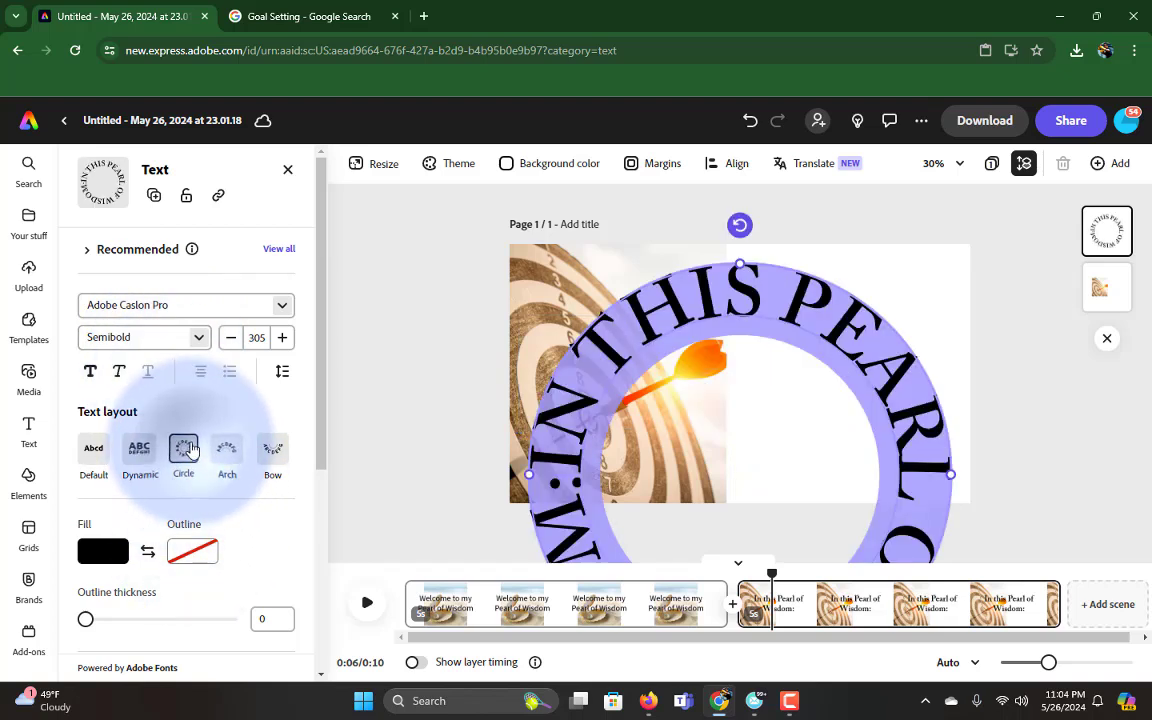
pyautogui.click(226, 450)
pyautogui.click(139, 448)
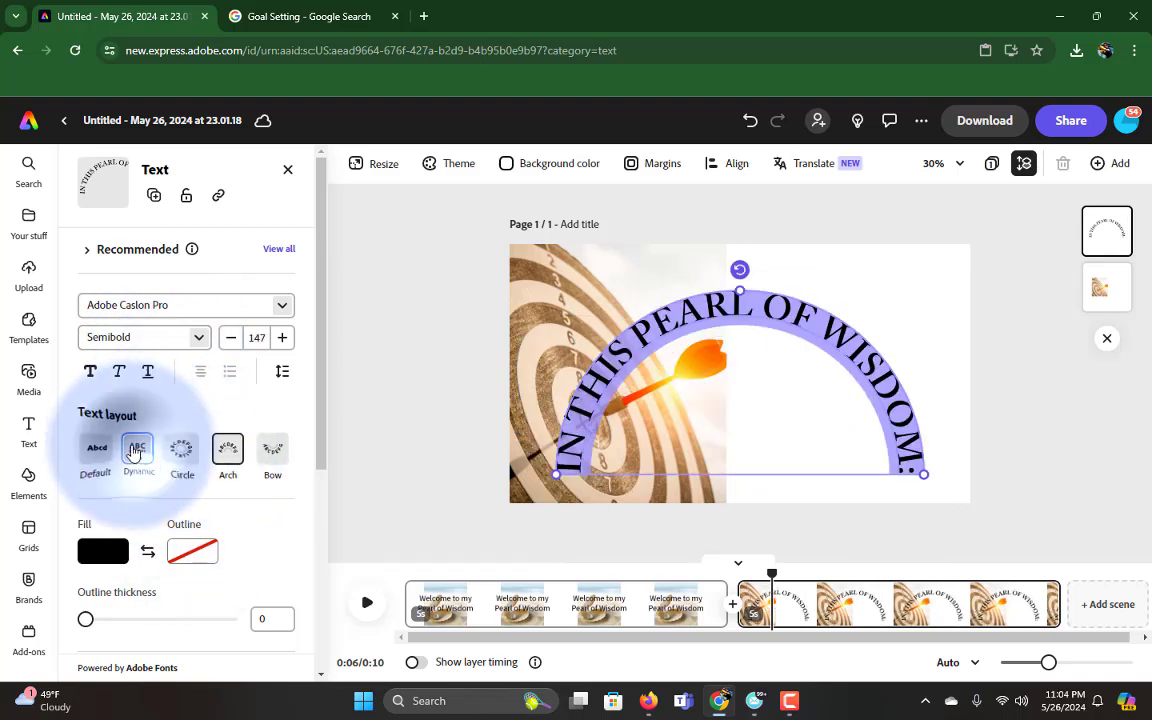
pyautogui.click(93, 448)
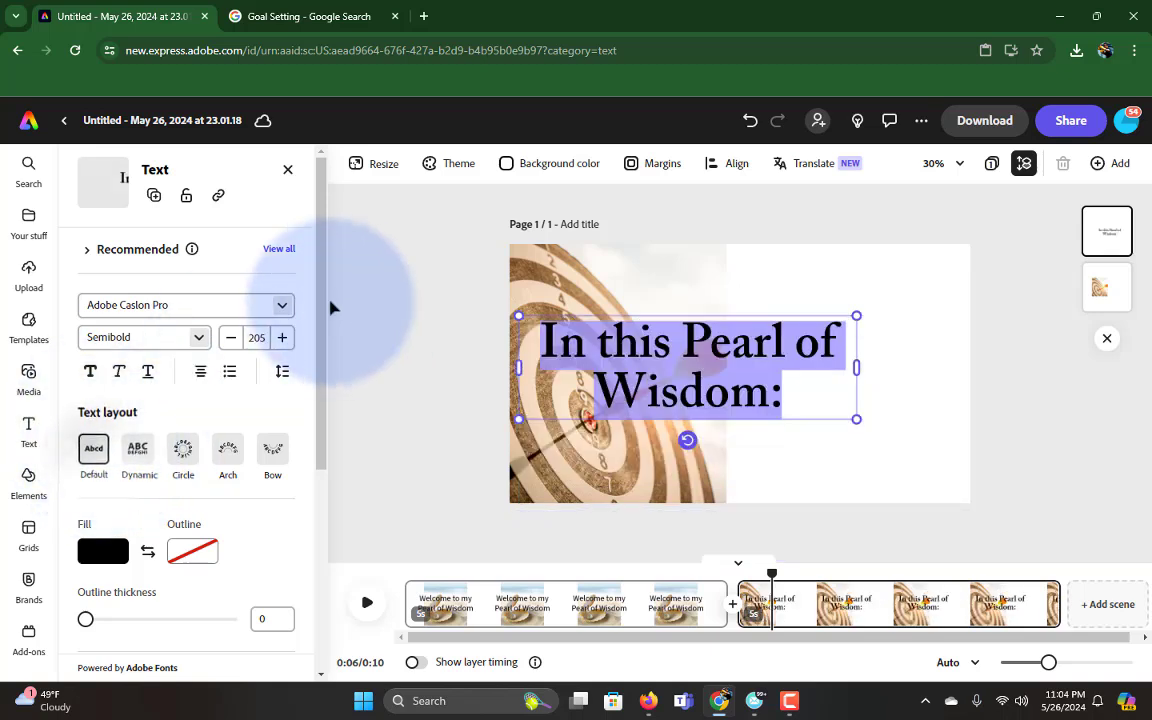
# Move the "In this Pearl of Wisdom:" text to the upper right of the dartboard scene and deselect it
pyautogui.click(698, 310)
pyautogui.moveTo(698, 310); pyautogui.dragTo(857, 257)
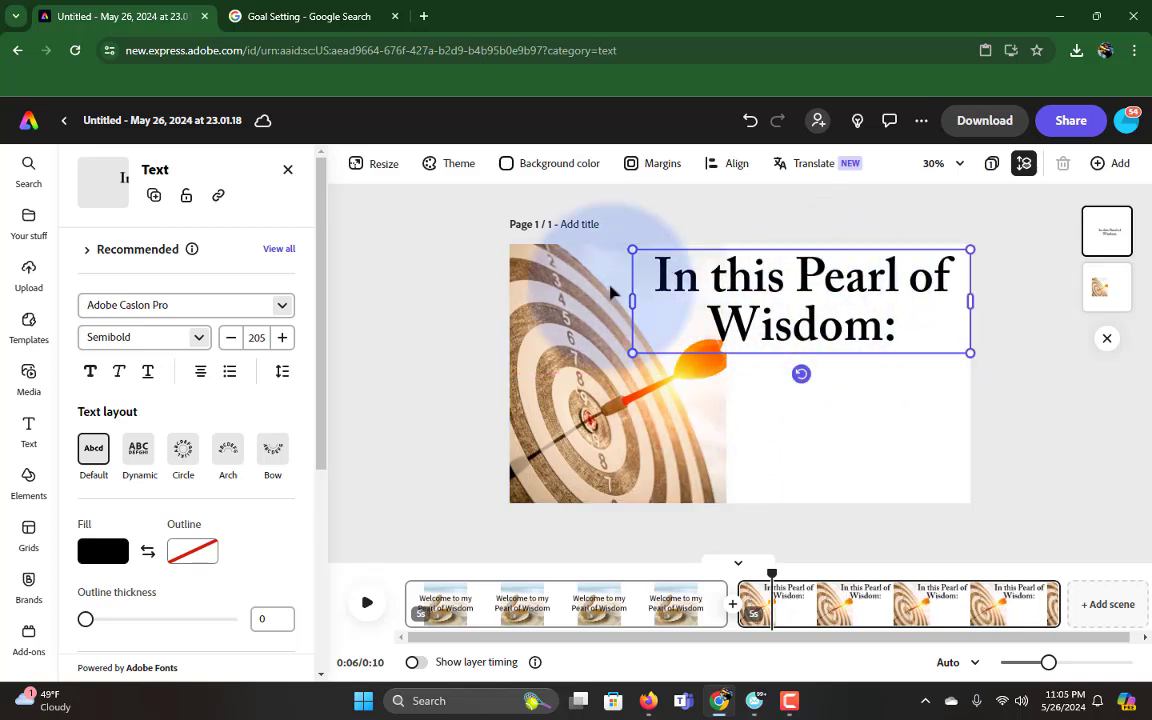
pyautogui.click(728, 541)
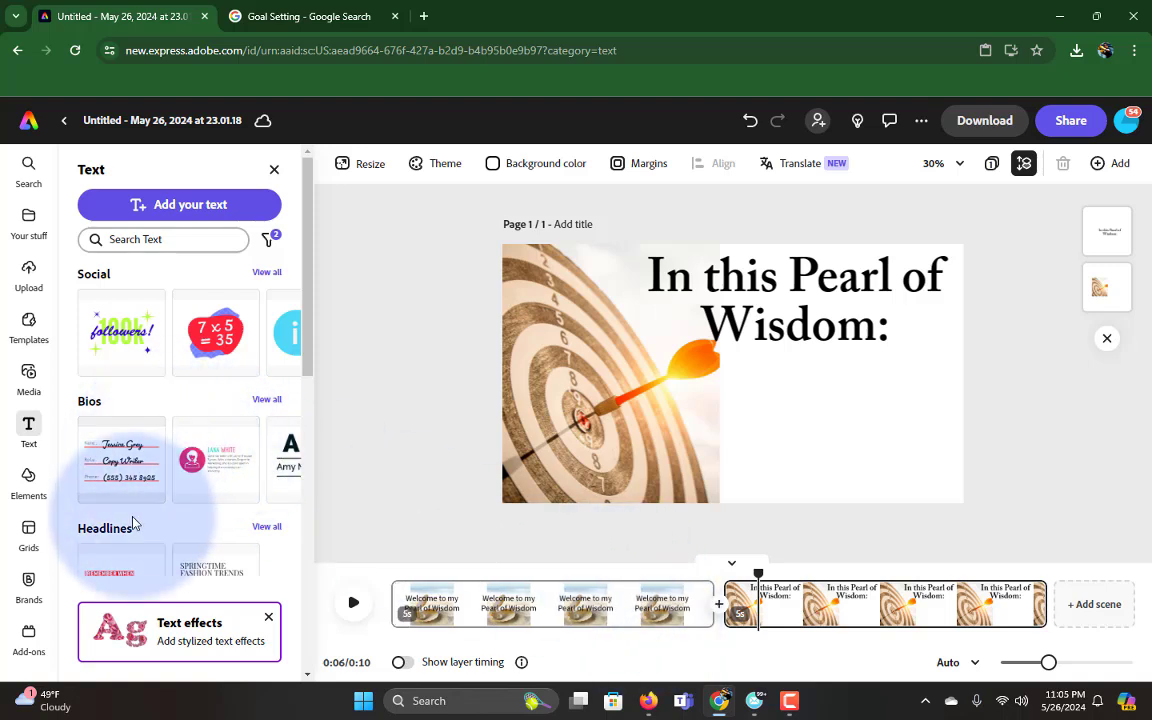
# Record a voiceover from the start of the video using the Default - Microphone (AT2020USB+) input
pyautogui.click(29, 378)
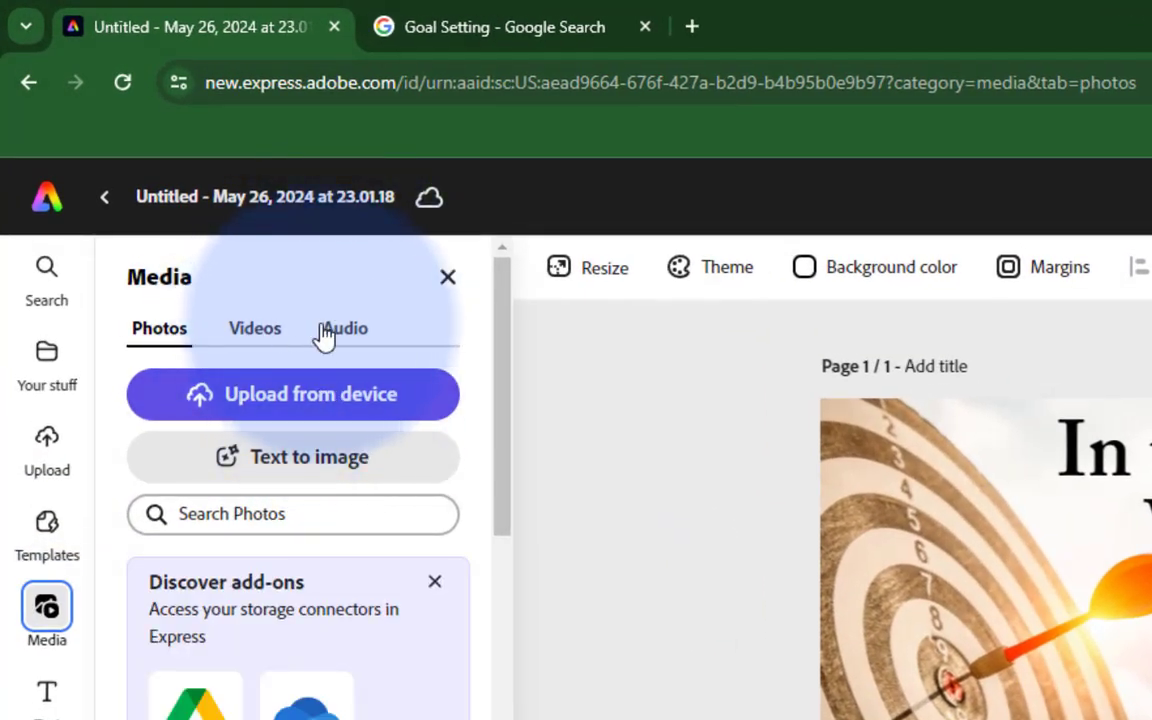
pyautogui.click(326, 332)
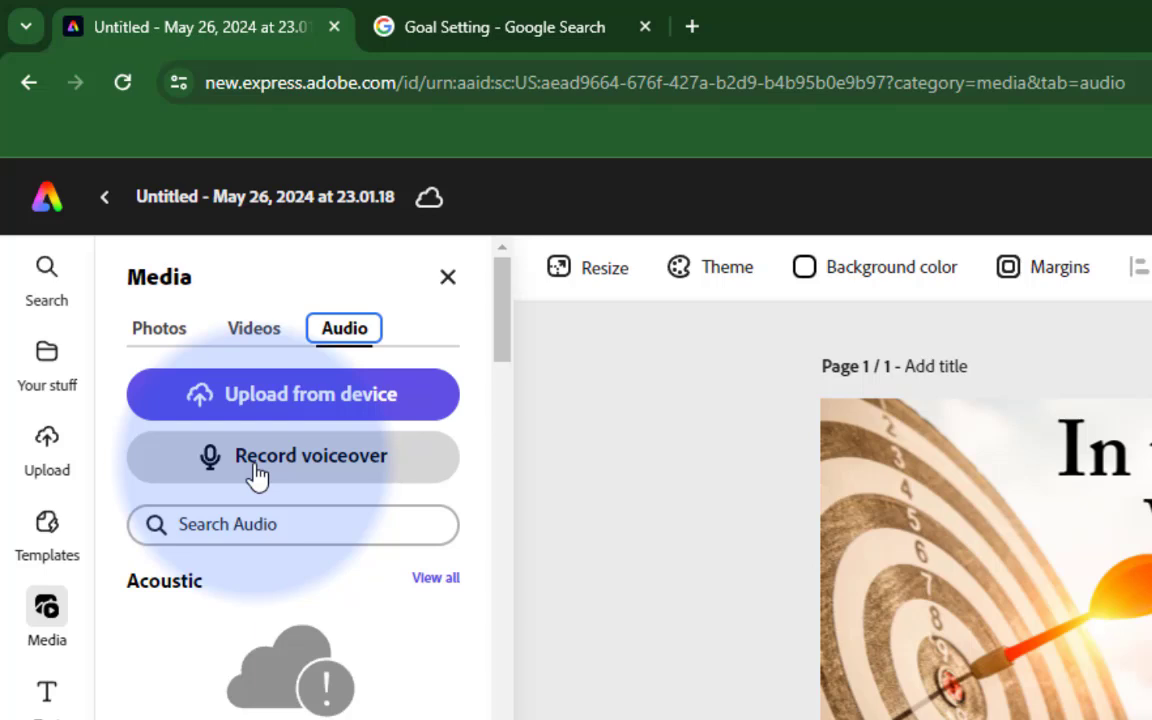
pyautogui.click(300, 470)
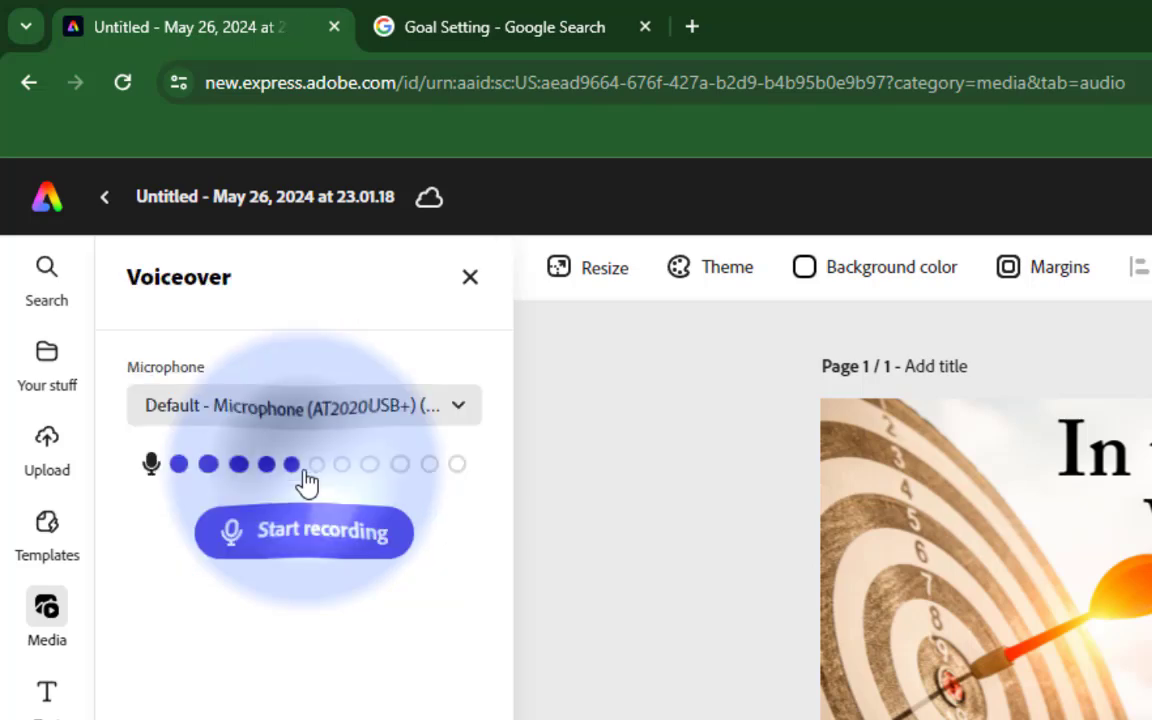
pyautogui.click(303, 405)
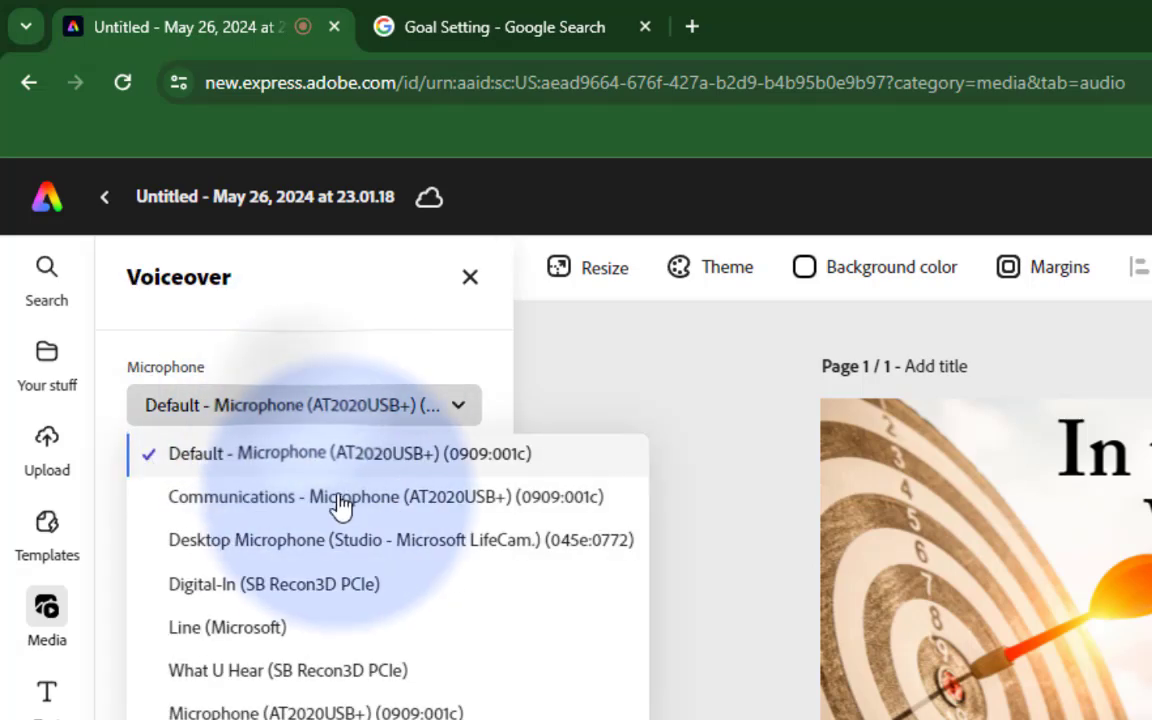
pyautogui.click(345, 455)
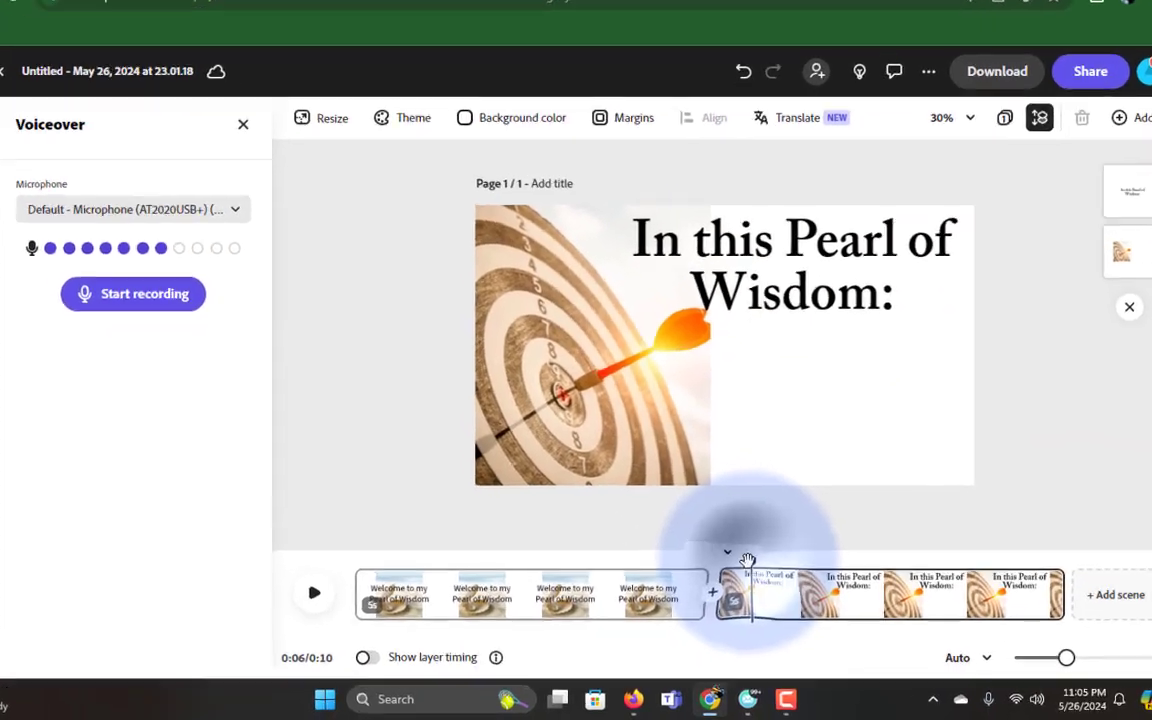
pyautogui.moveTo(748, 555); pyautogui.dragTo(94, 544)
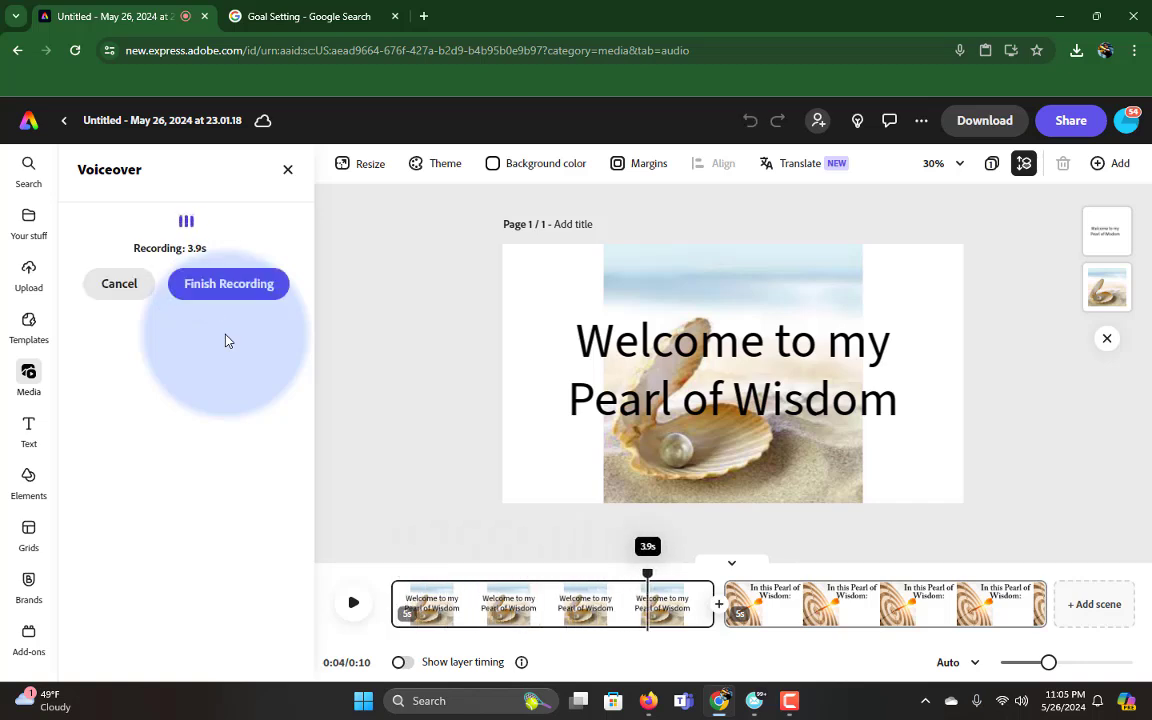
pyautogui.click(248, 288)
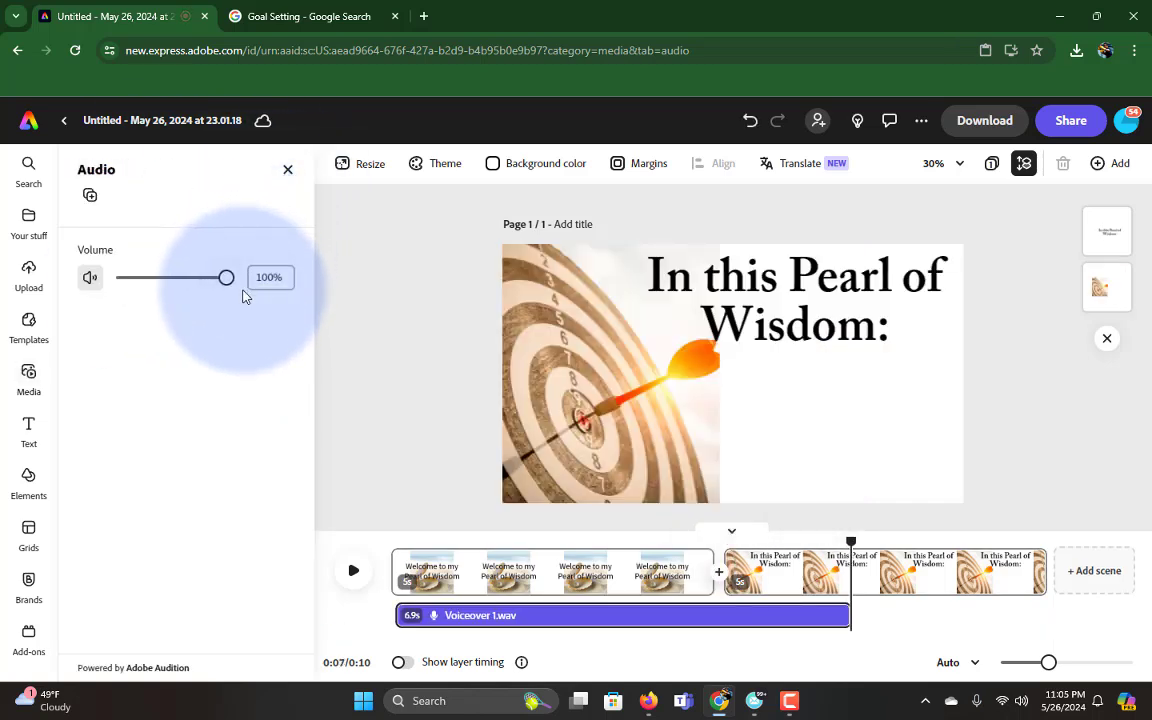
# Extend the welcome scene to 7.2 s so it covers the whole voiceover, and place the playhead at the start of the dartboard scene
pyautogui.click(500, 634)
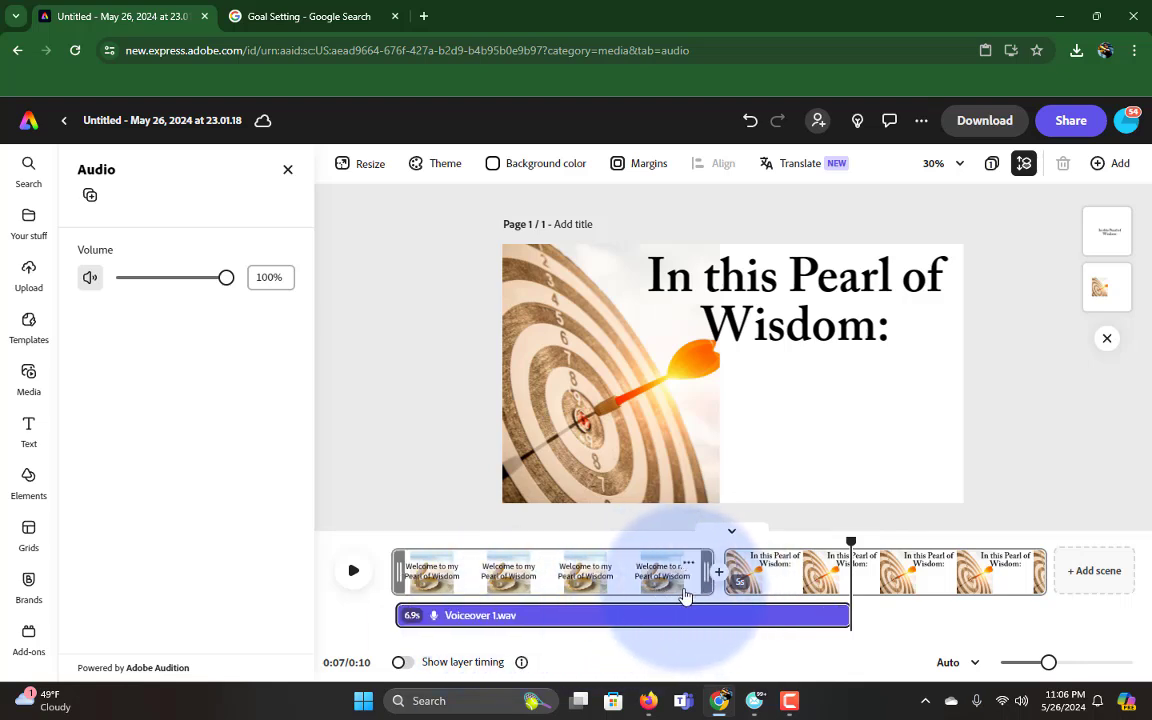
pyautogui.moveTo(706, 580); pyautogui.dragTo(848, 577)
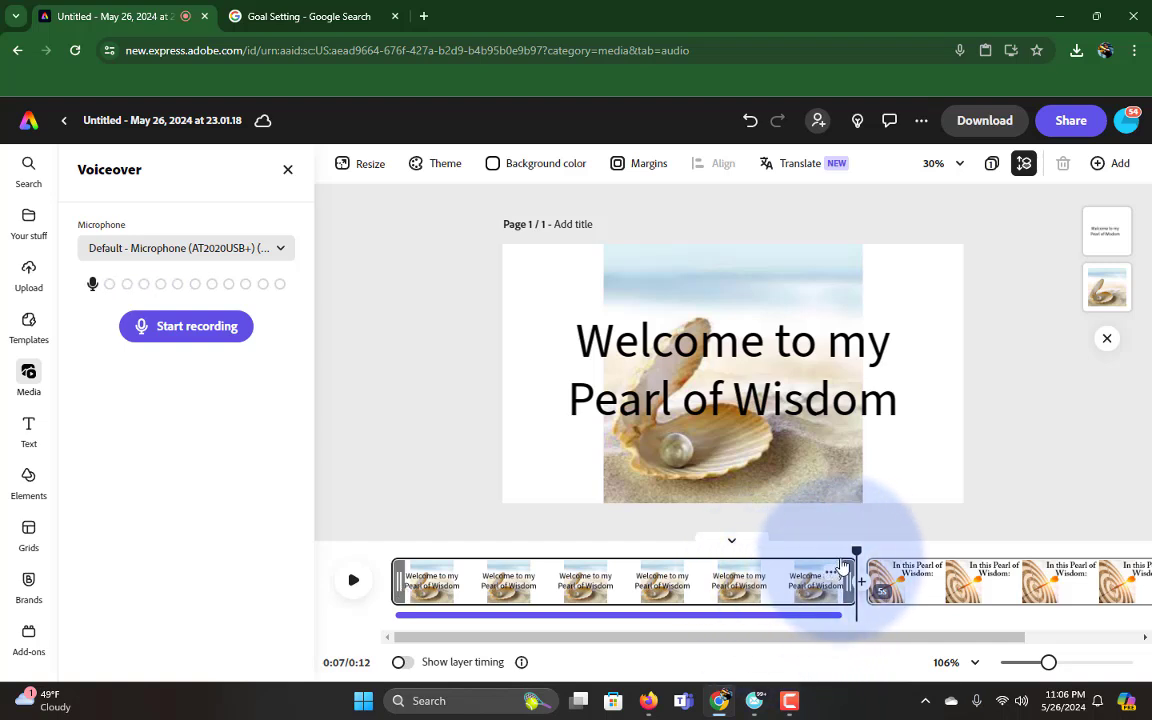
pyautogui.moveTo(859, 548); pyautogui.dragTo(873, 548)
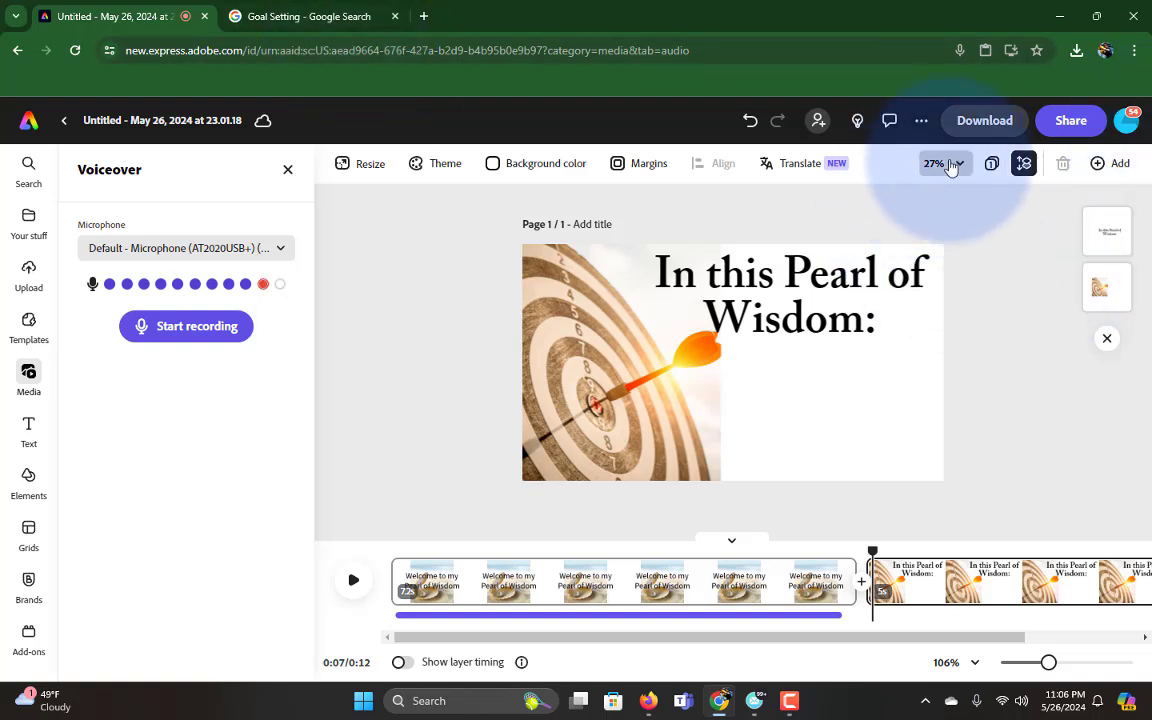
# Download the video as an MP4 at 720p resolution
pyautogui.click(980, 121)
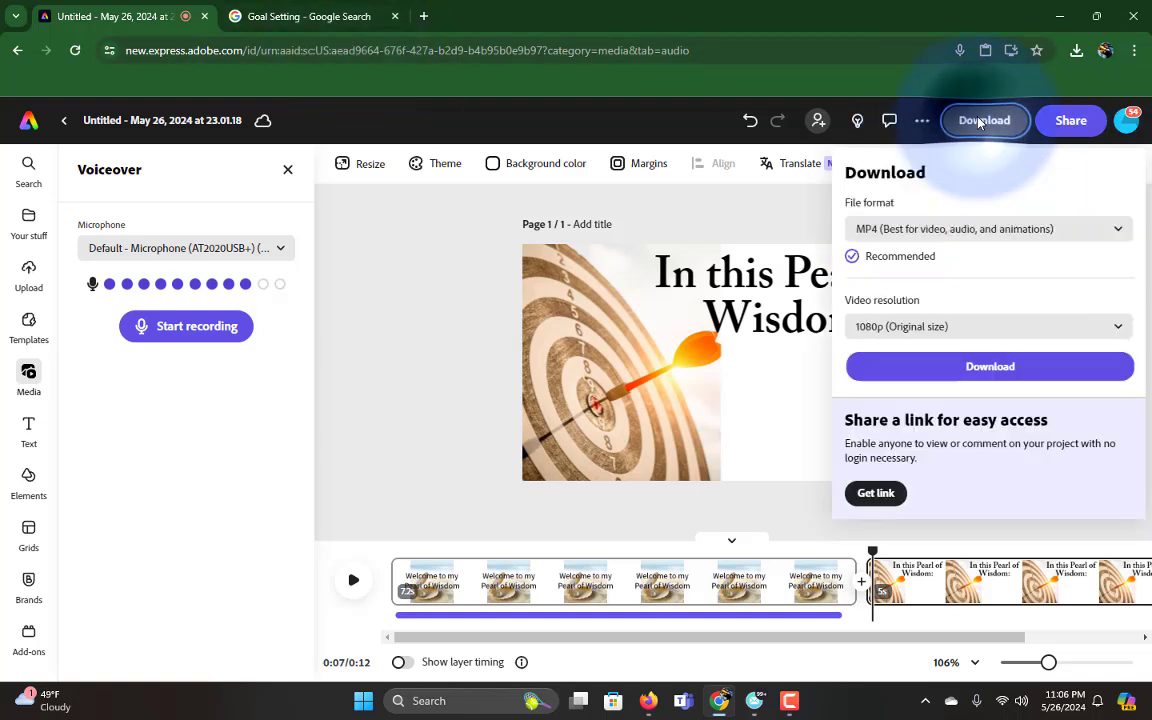
pyautogui.click(930, 325)
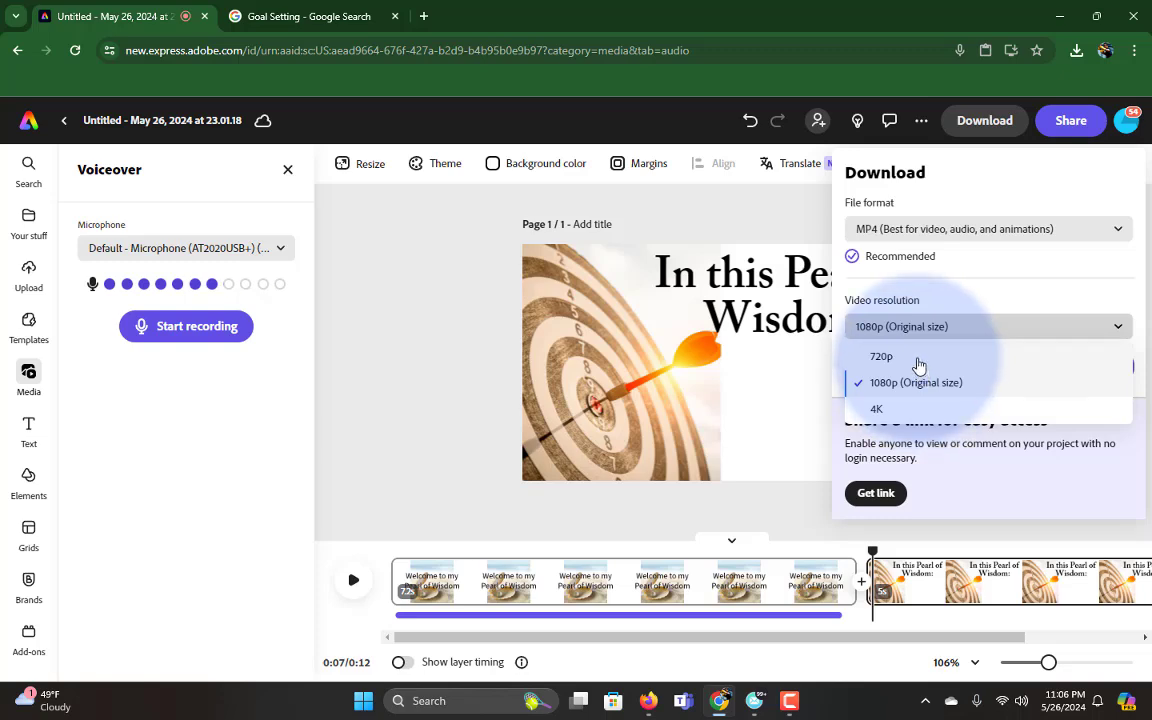
pyautogui.click(881, 357)
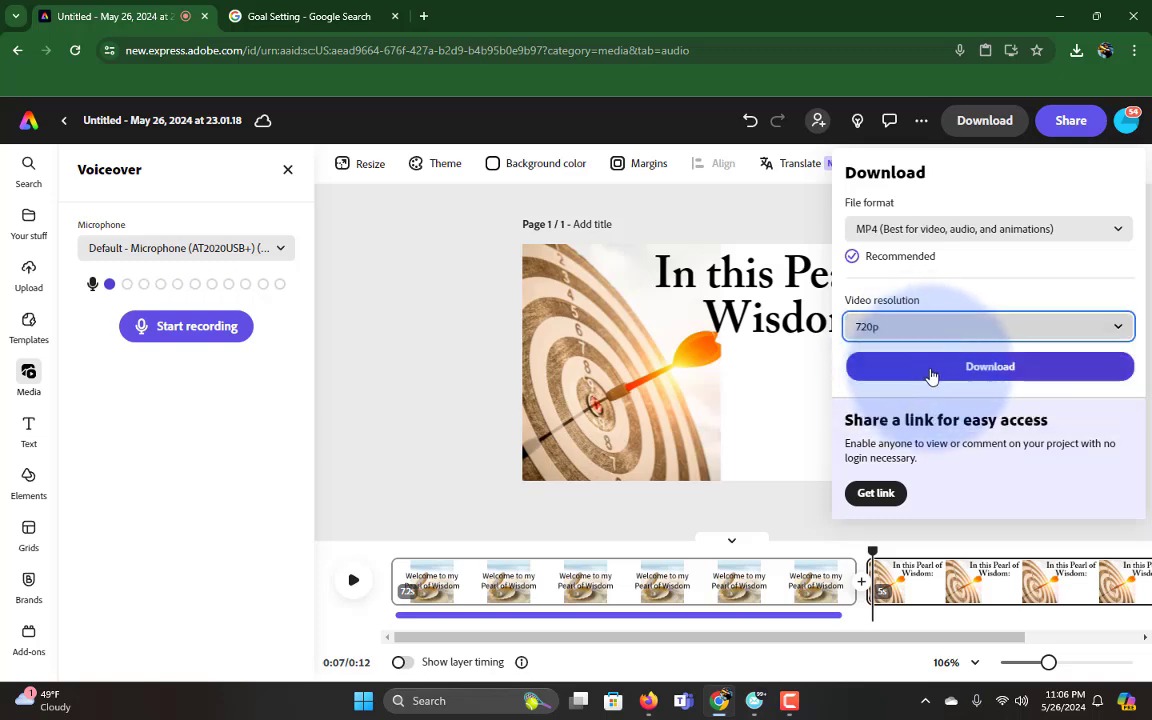
pyautogui.click(930, 367)
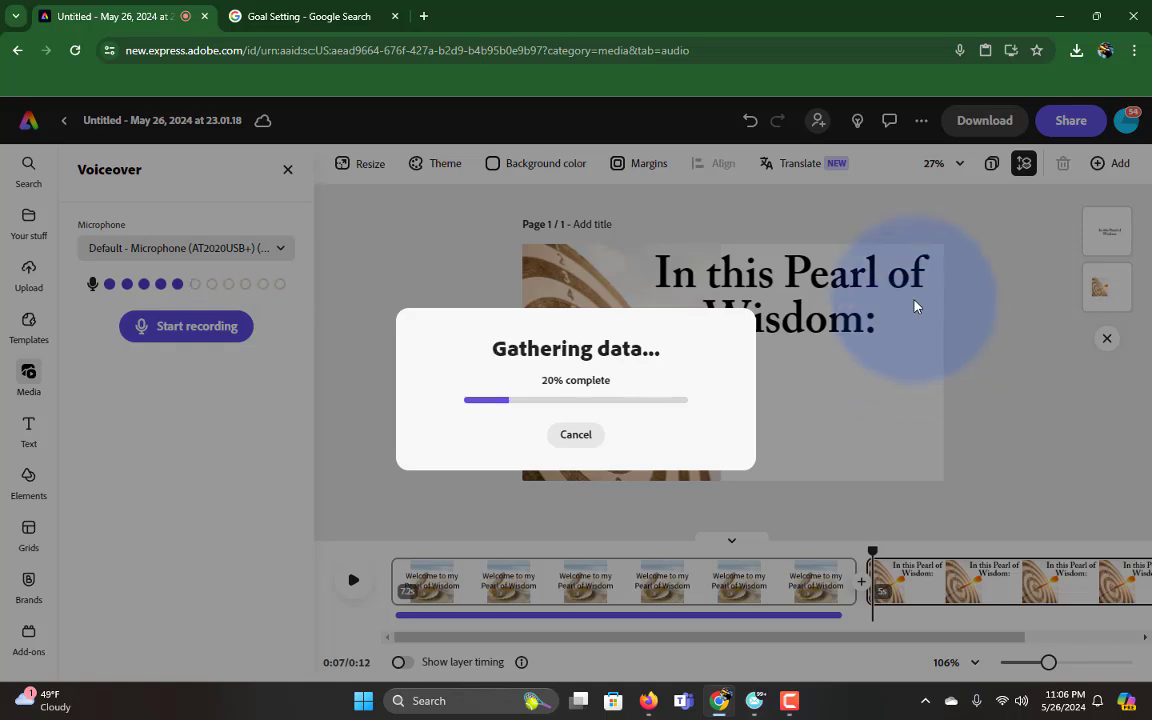
# Switch to the Goal Setting search page's browser tab, load drive.google.com there and open My Drive
pyautogui.click(380, 13)
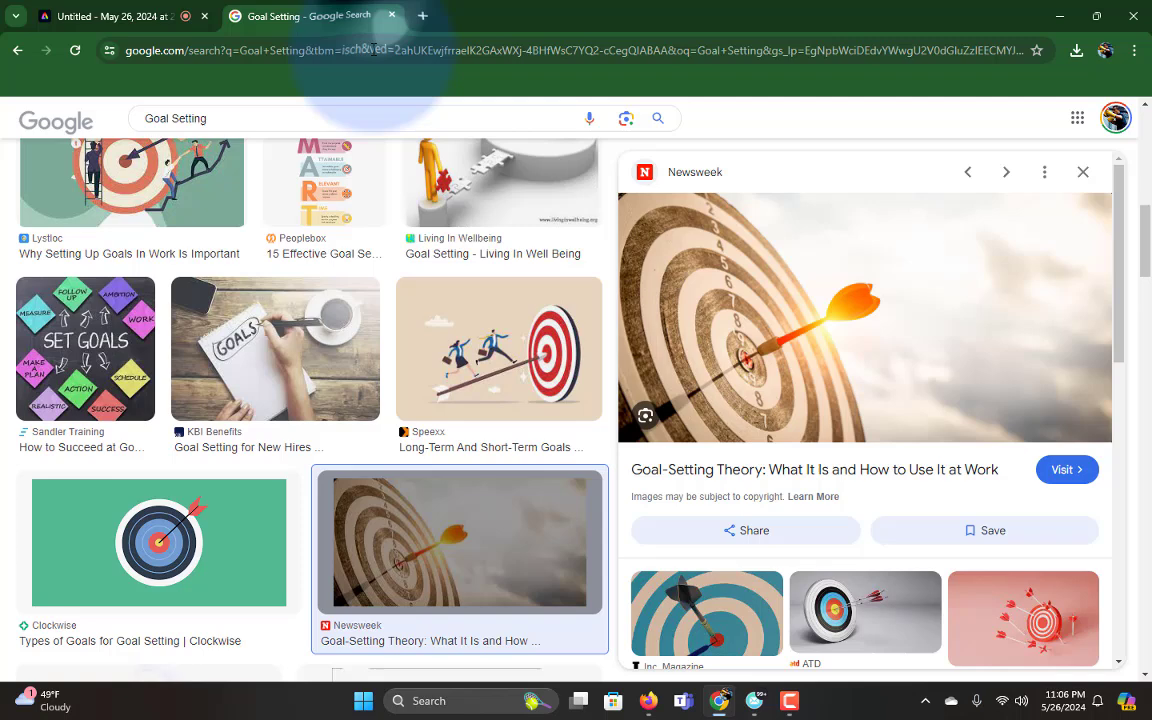
pyautogui.click(375, 50)
pyautogui.write('drive.c')
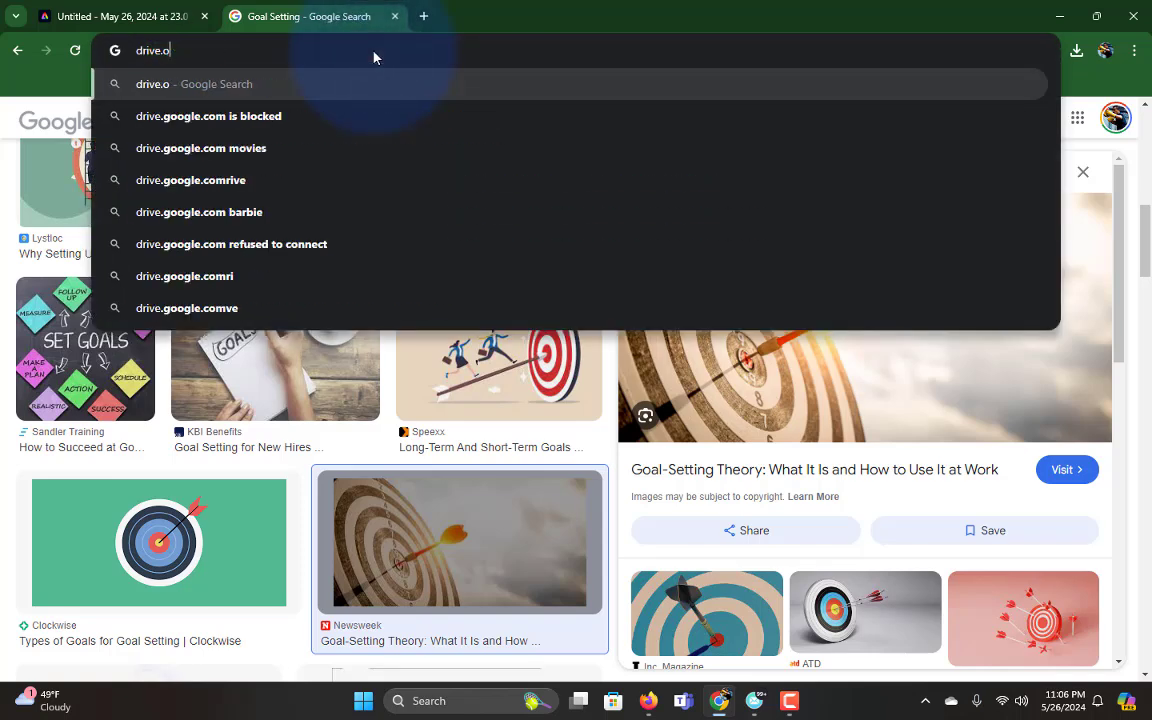
pyautogui.press('BackSpace')
pyautogui.write('google.com')
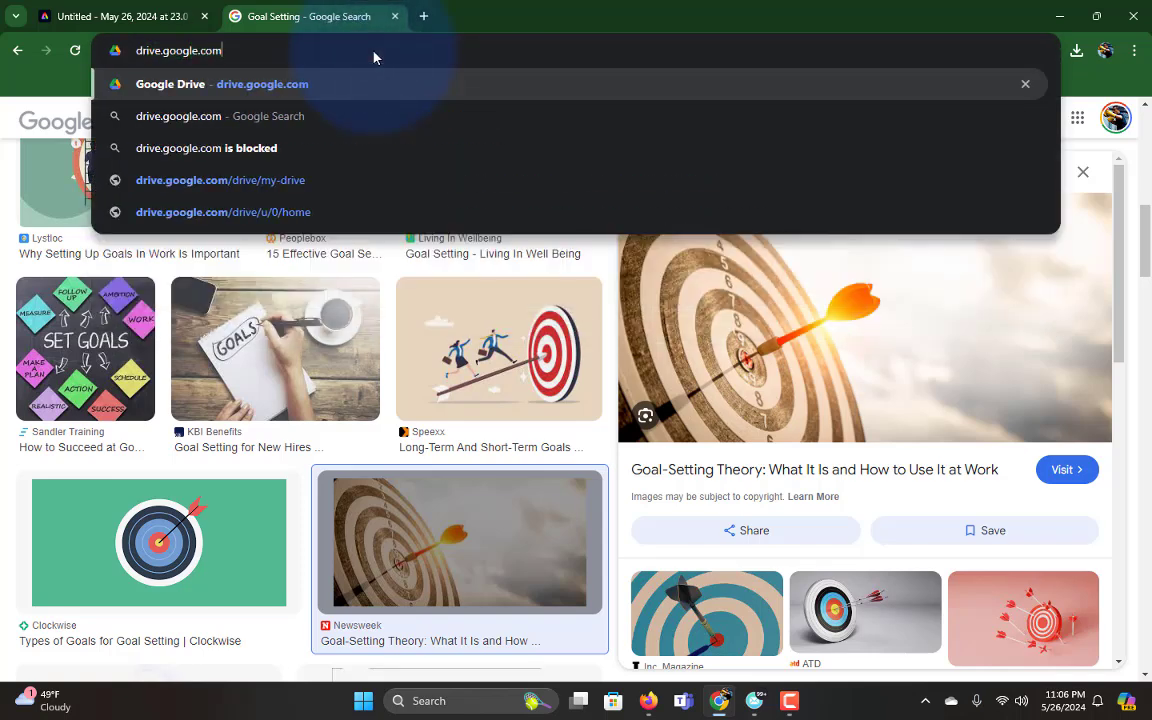
pyautogui.press('Return')
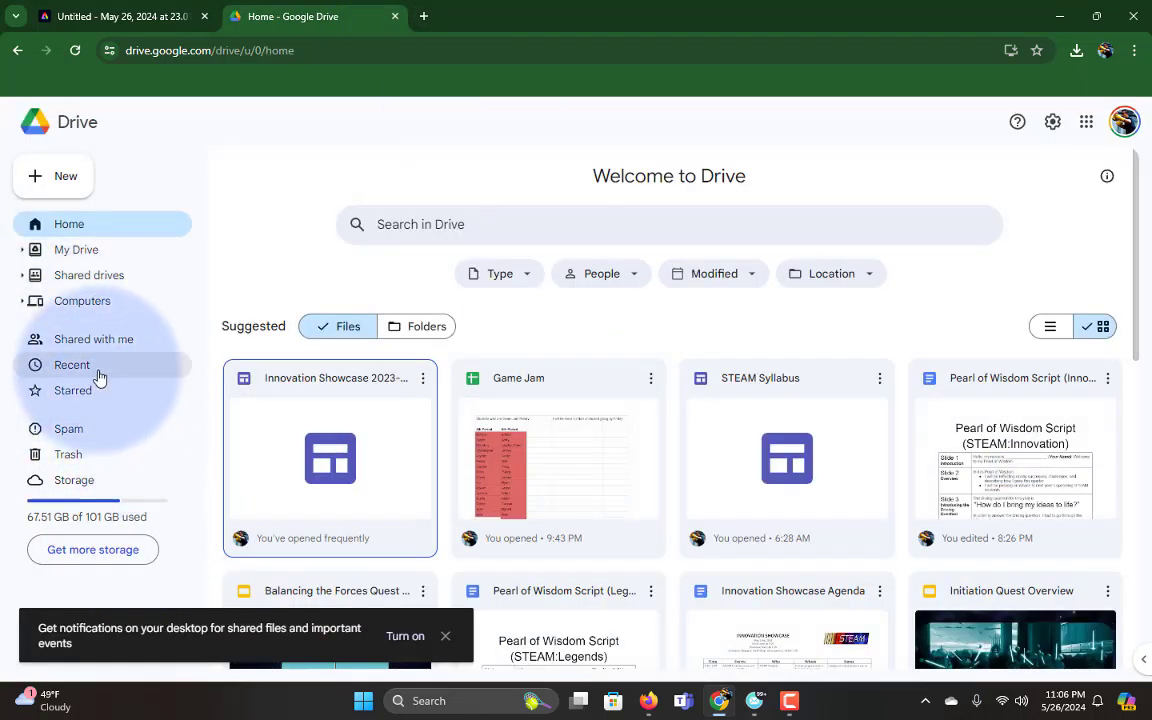
pyautogui.click(95, 250)
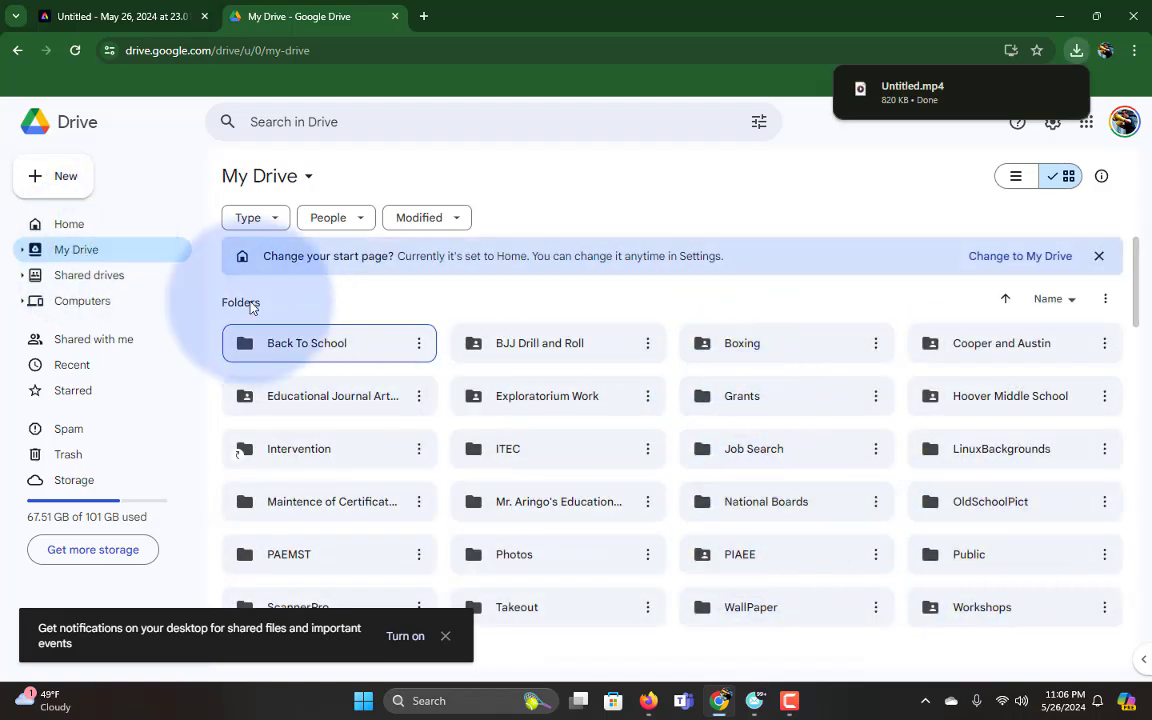
# Create a new folder in My Drive named with the owner's surname followed by "- STEAM Folder"
pyautogui.click(62, 182)
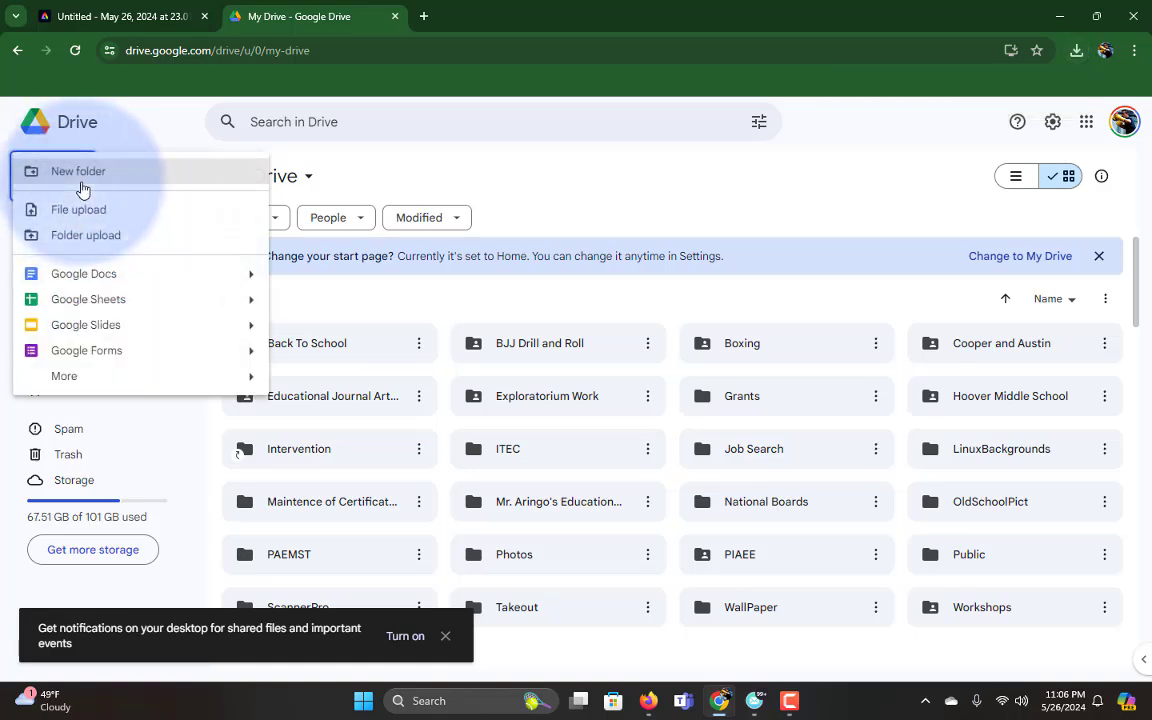
pyautogui.click(79, 172)
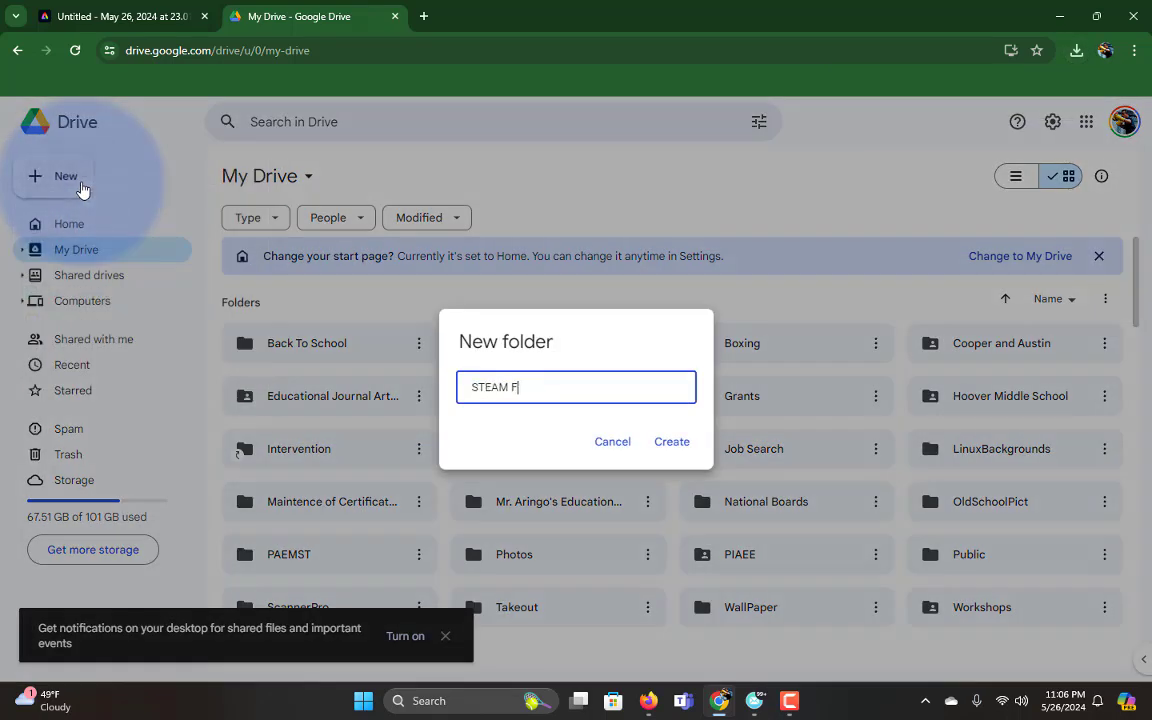
pyautogui.write('Aringo- STEAM Folder')
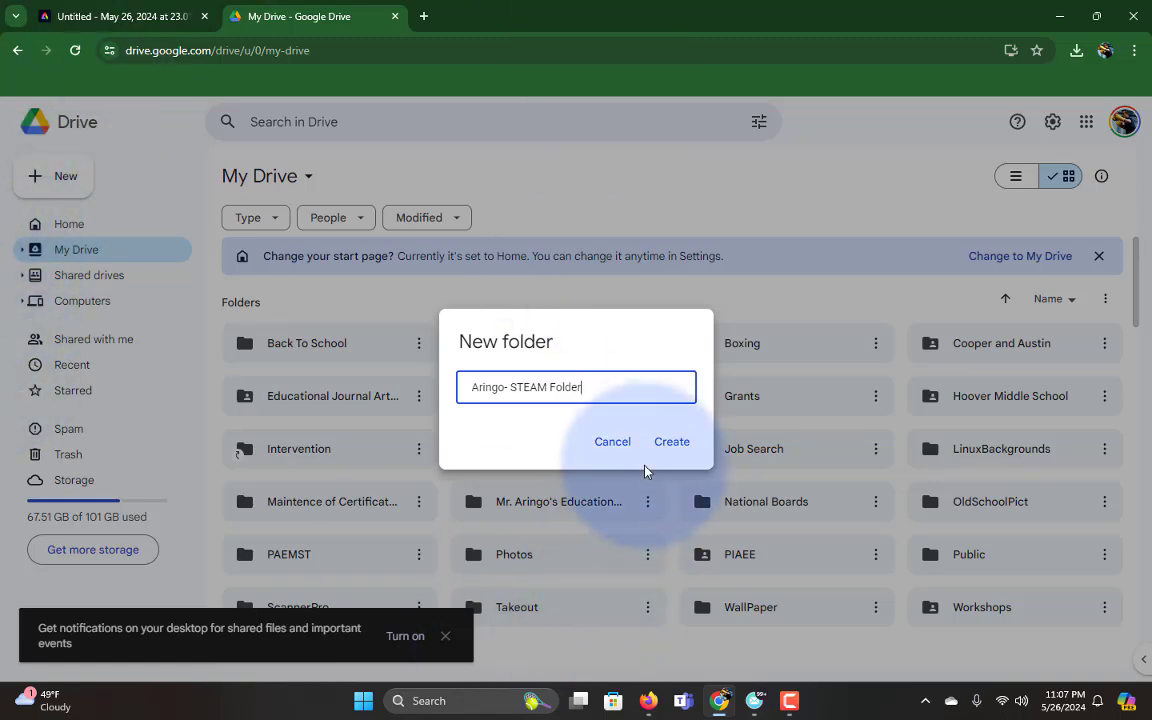
pyautogui.click(672, 441)
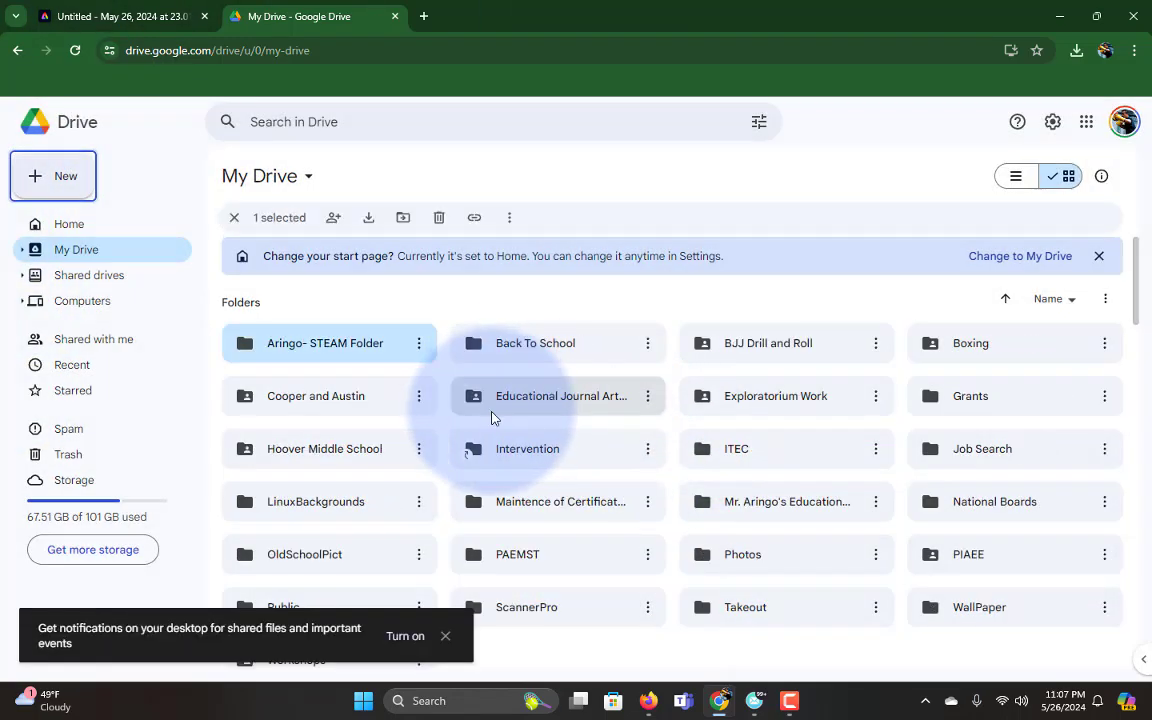
# Share the new STEAM folder by setting its general access to Anyone with the link
pyautogui.scroll(-4, 491, 416)
pyautogui.scroll(4, 491, 409)
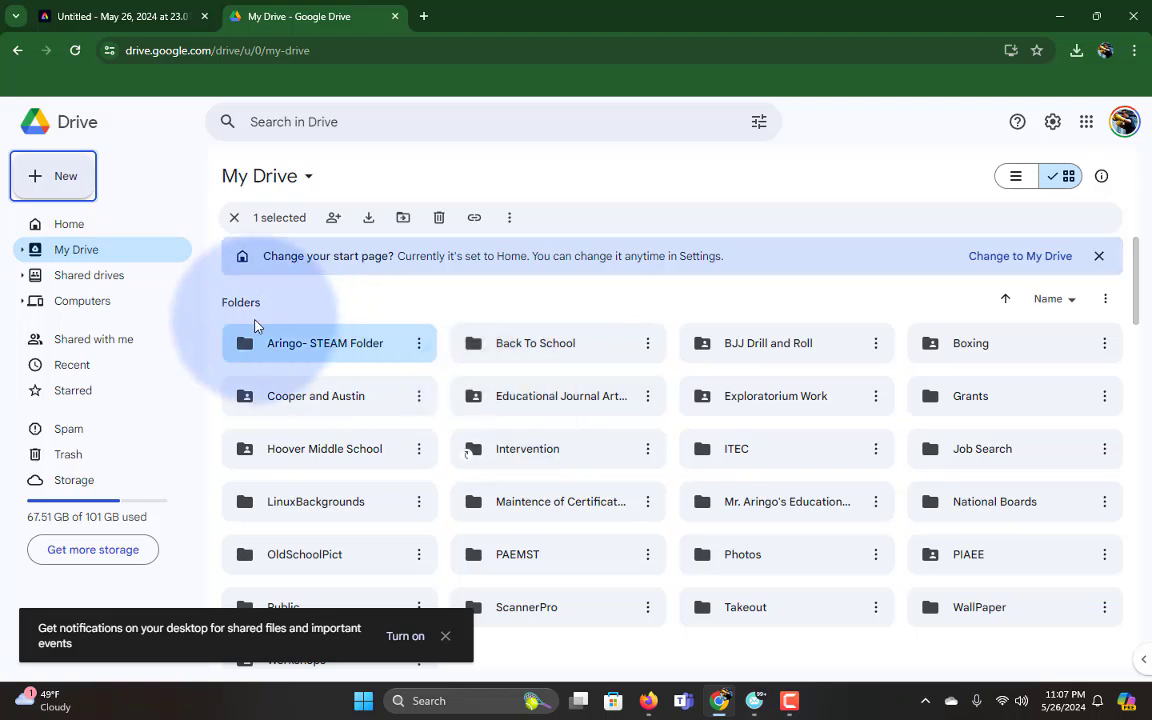
pyautogui.rightClick(282, 350)
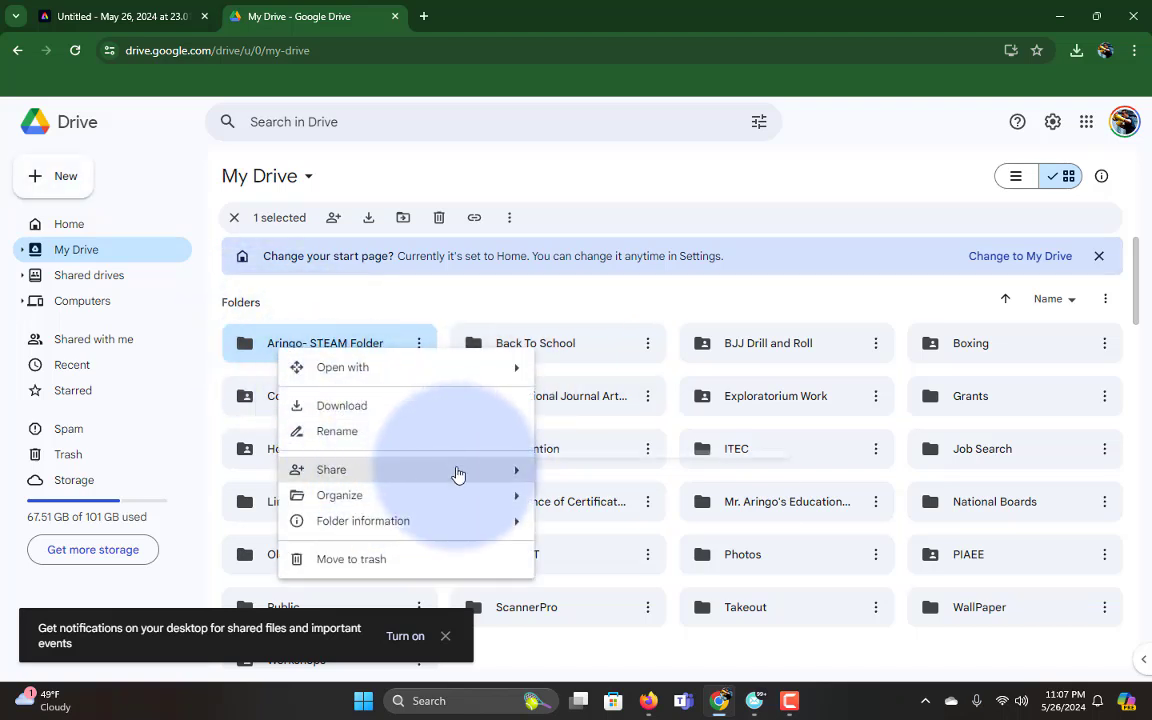
pyautogui.moveTo(468, 474)
pyautogui.click(599, 486)
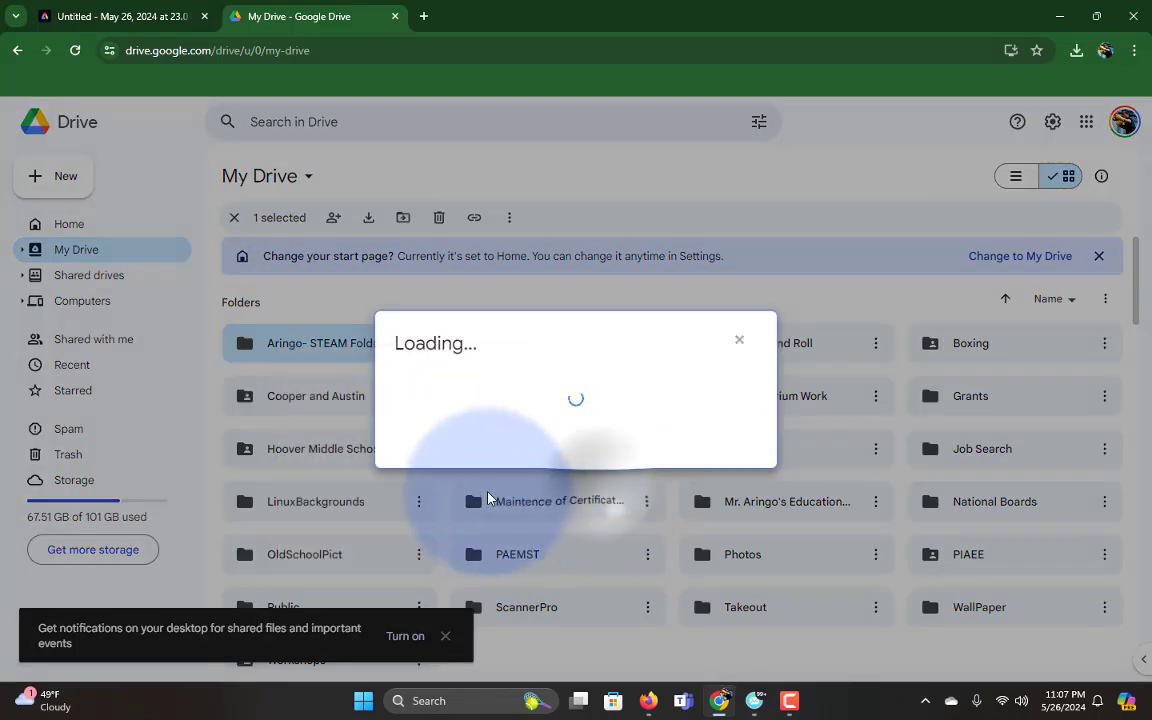
pyautogui.click(486, 462)
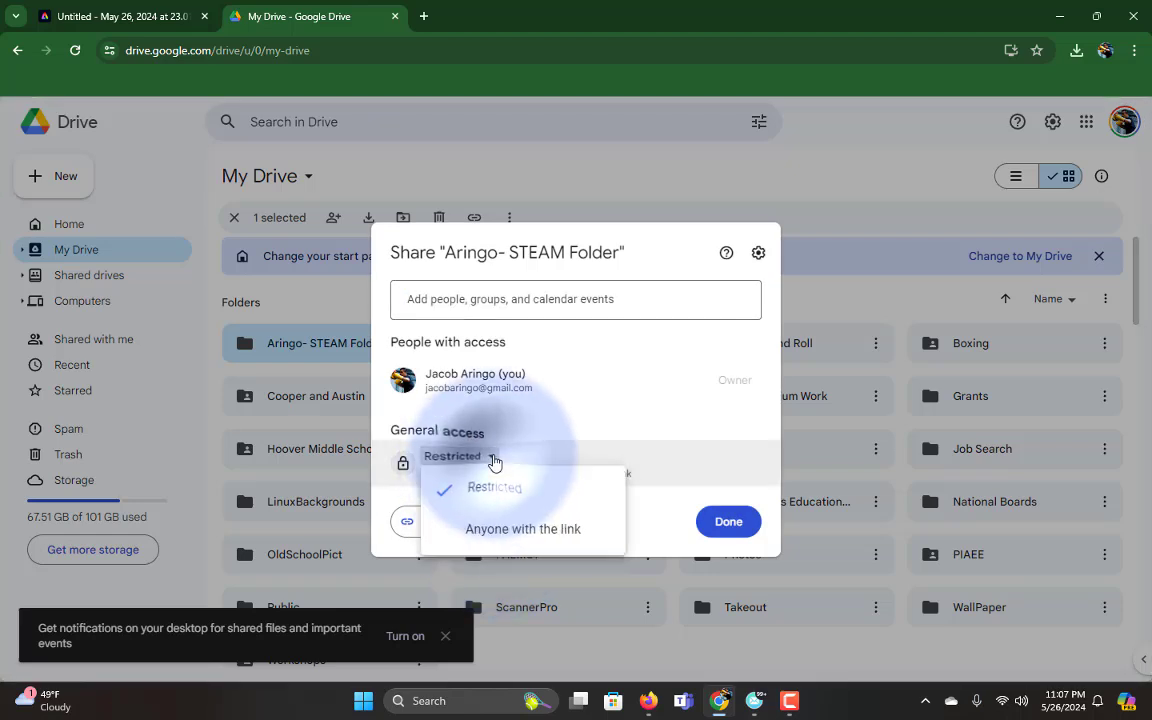
pyautogui.click(494, 537)
pyautogui.click(735, 528)
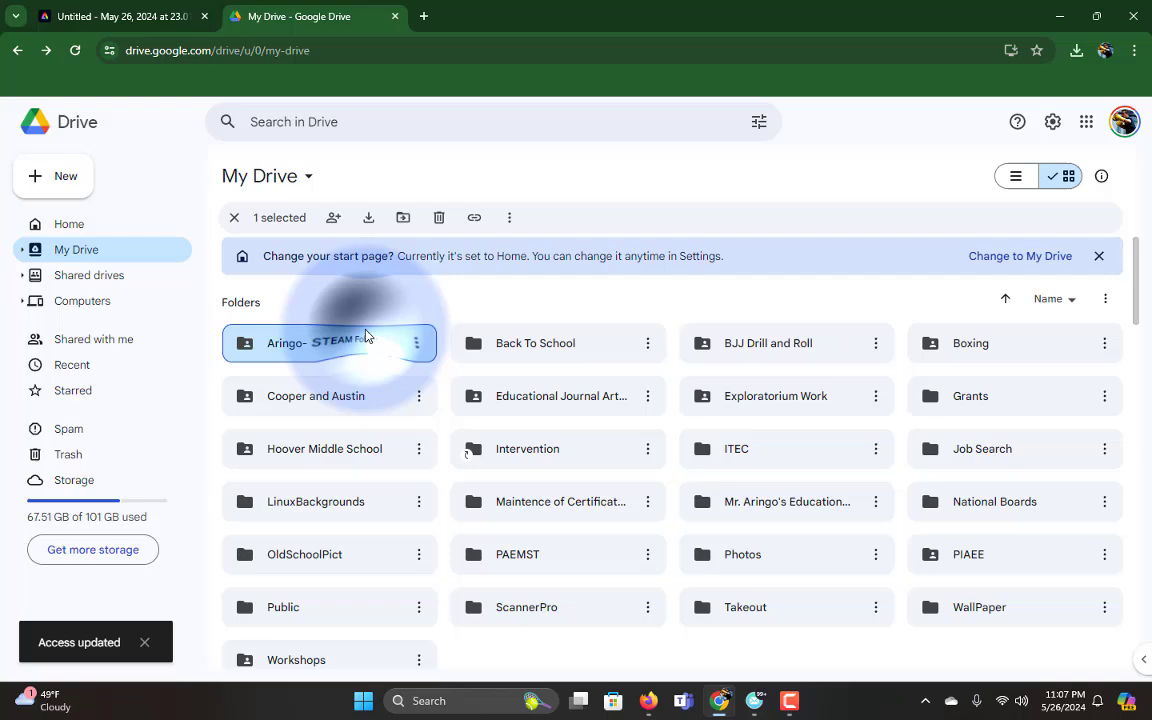
# Open the STEAM folder and create a subfolder named "Pearl of Wisdom" inside it
pyautogui.doubleClick(366, 336)
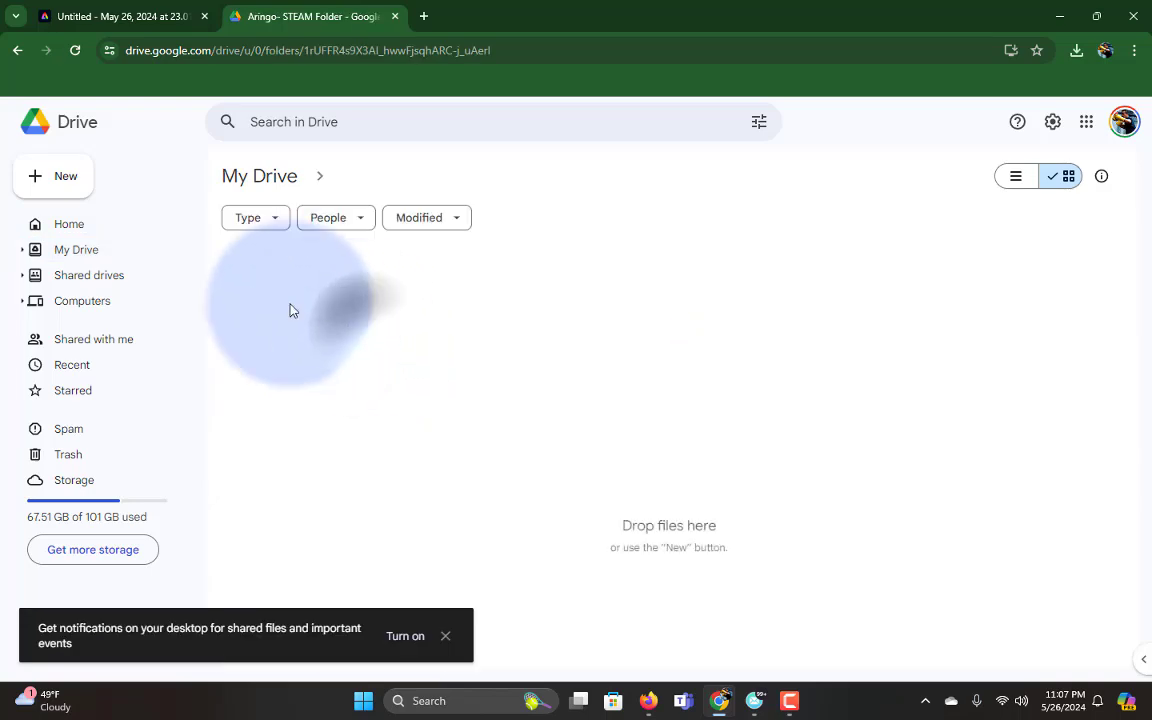
pyautogui.click(77, 177)
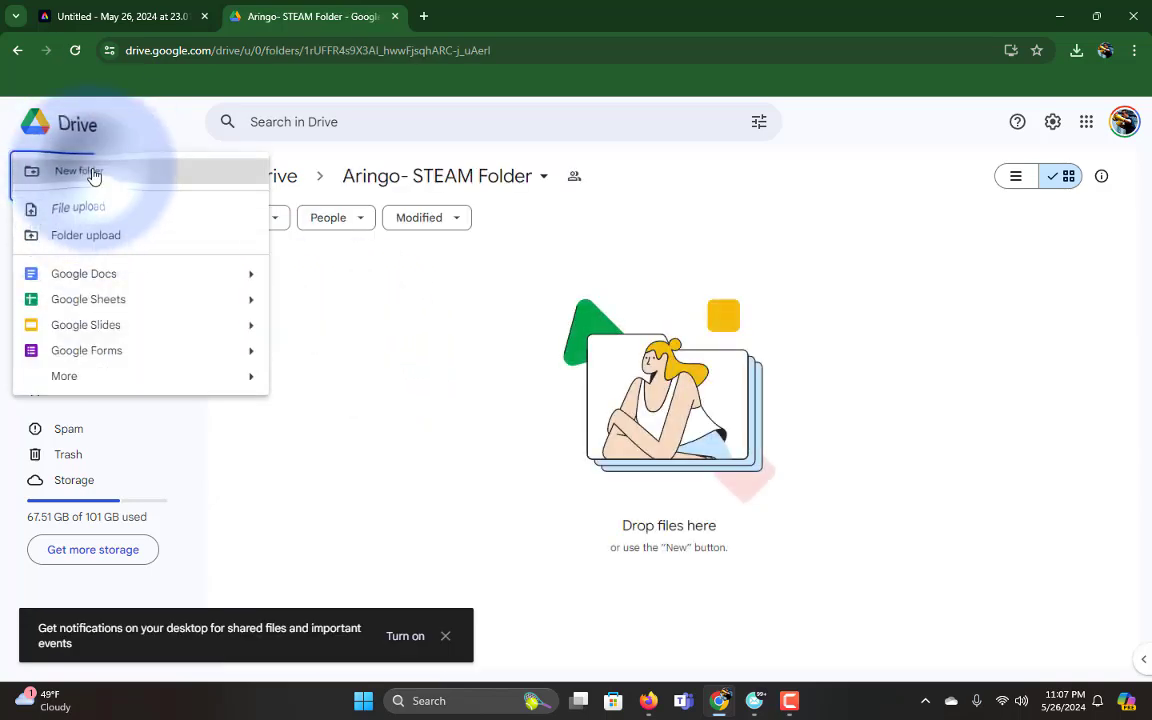
pyautogui.click(92, 174)
pyautogui.write('Pearl of W')
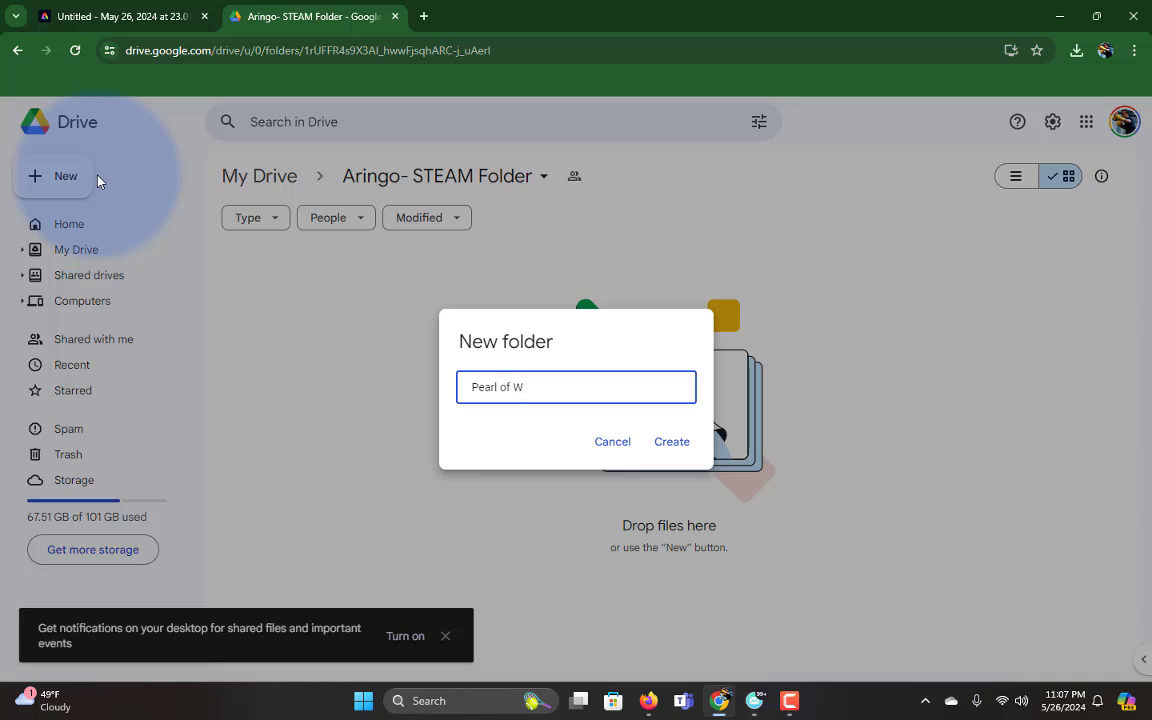
pyautogui.write('isdom')
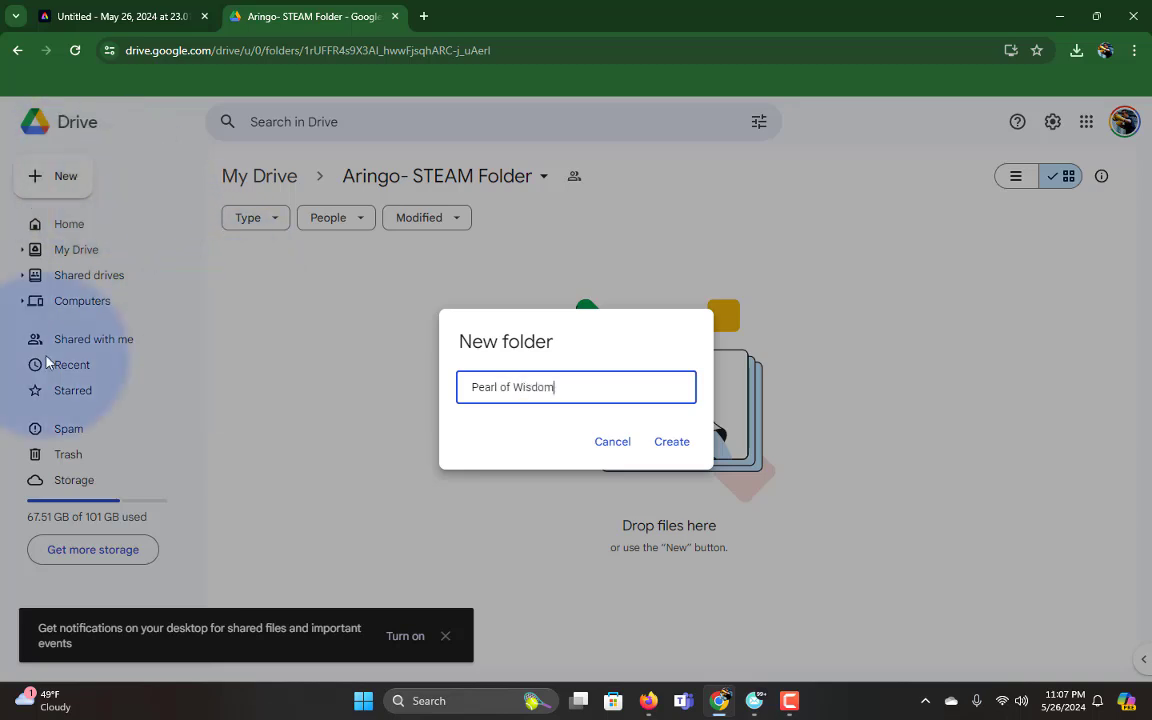
pyautogui.click(668, 442)
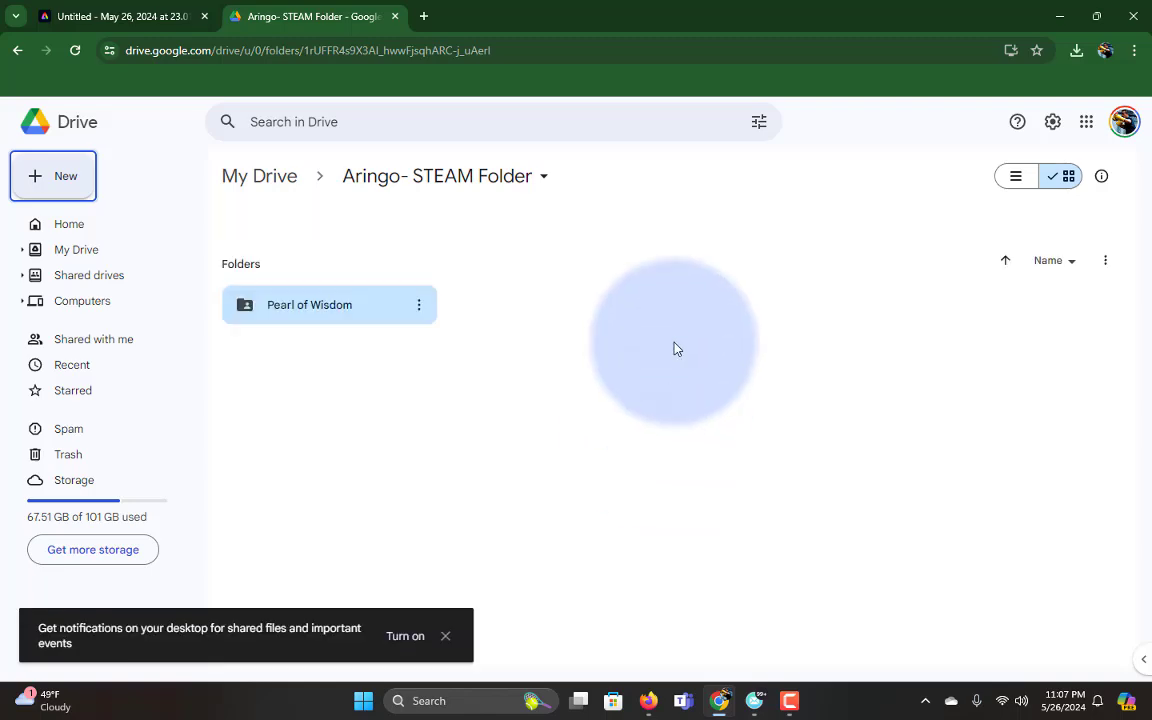
# Switch to the Adobe Express project, rename it with the owner's surname followed by "- Pearl of Wisdom" and download it again as MP4
pyautogui.click(104, 17)
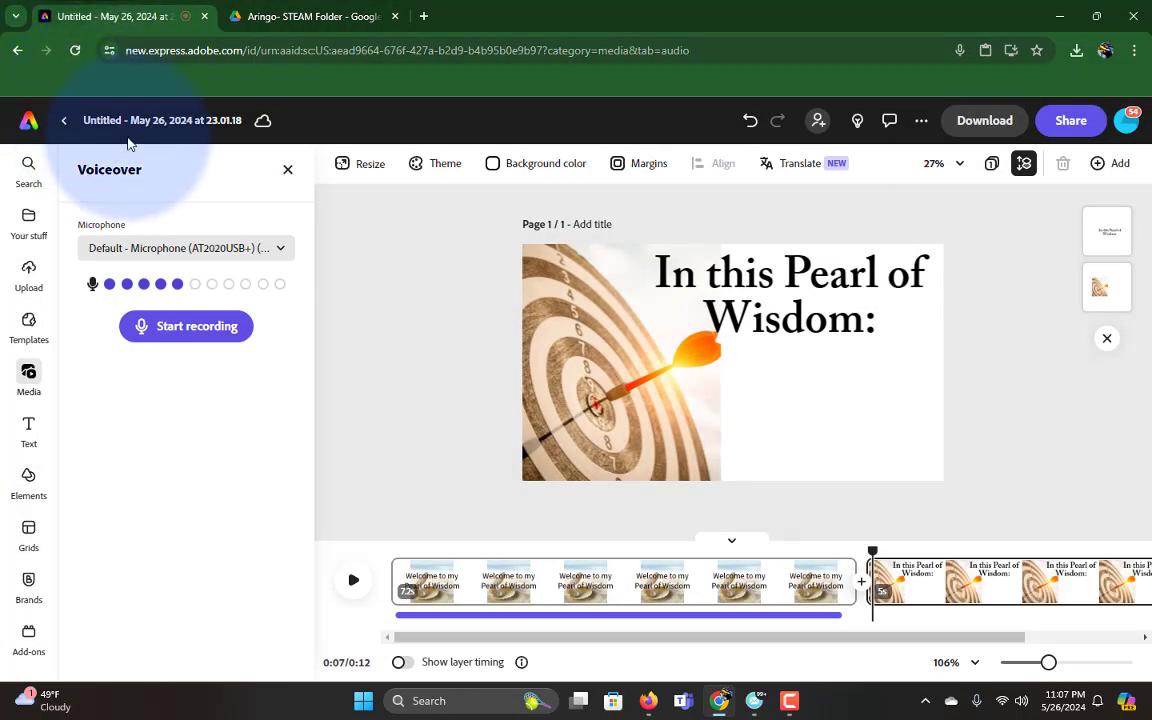
pyautogui.click(140, 120)
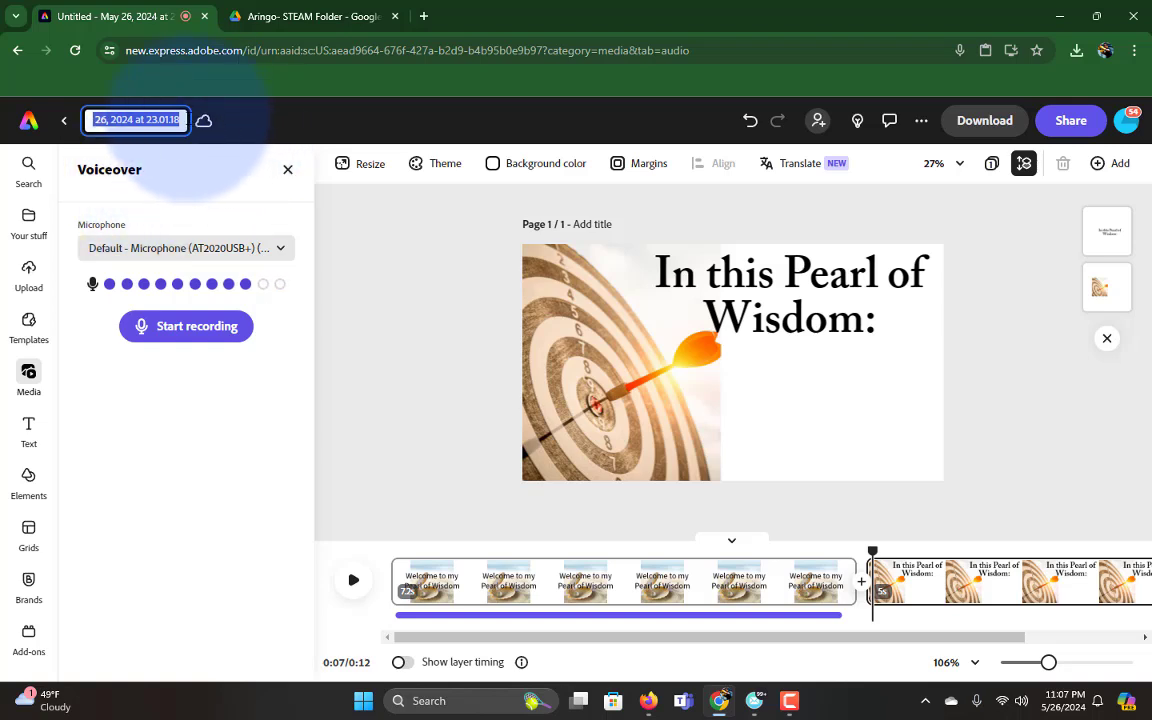
pyautogui.click(180, 120)
pyautogui.hotkey('ctrl', 'a')
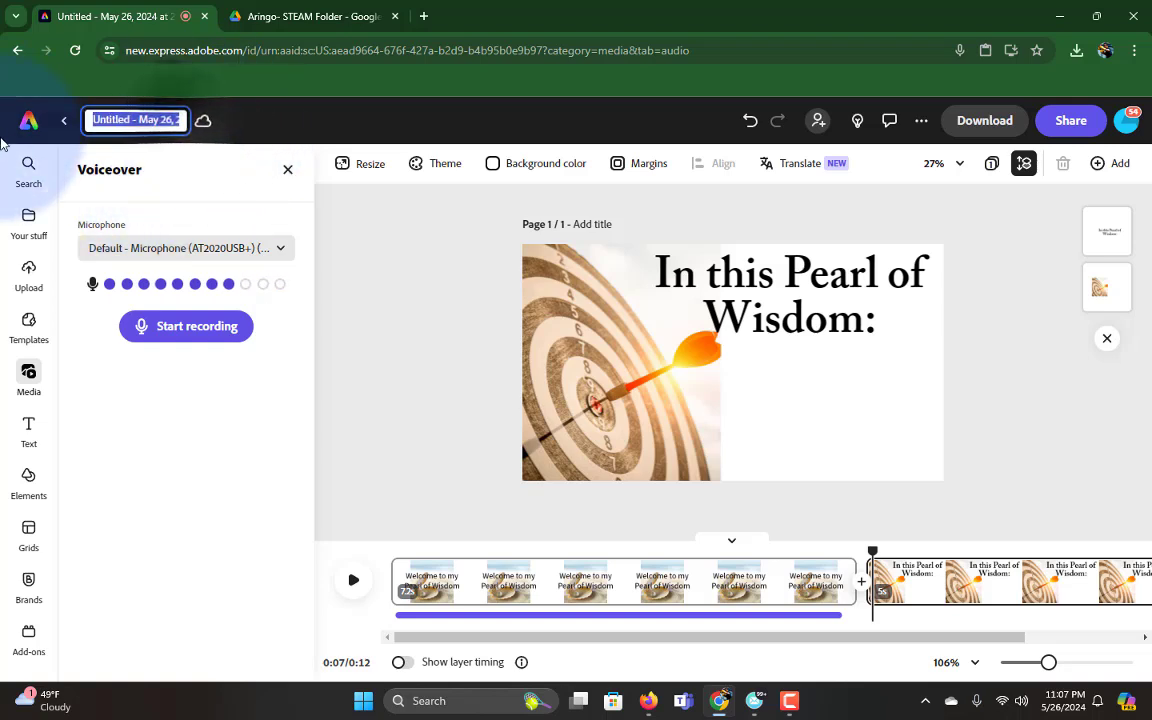
pyautogui.write('Aringo- Pearl')
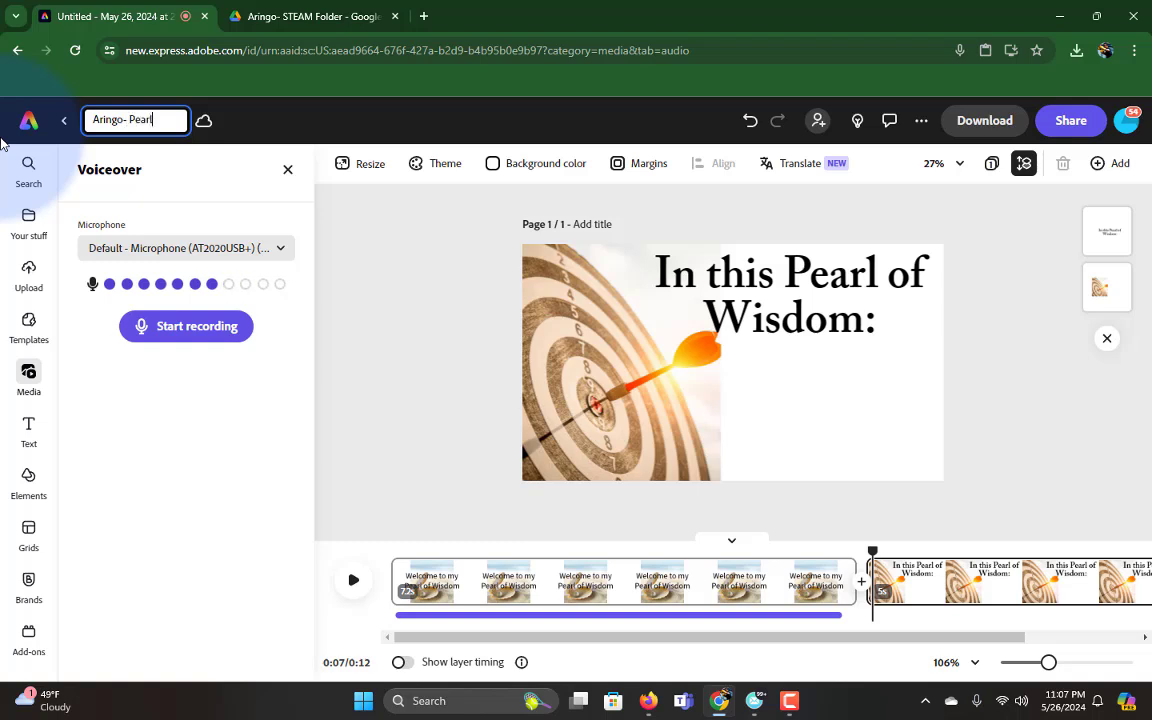
pyautogui.write('dom')
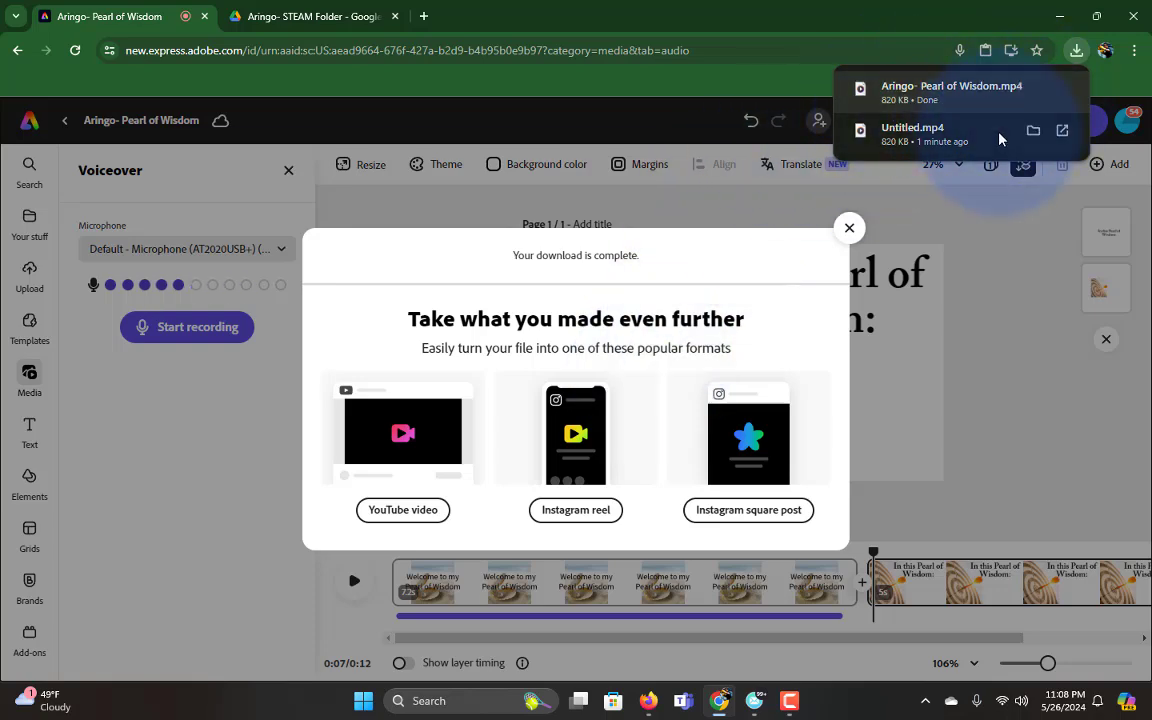
pyautogui.click(849, 228)
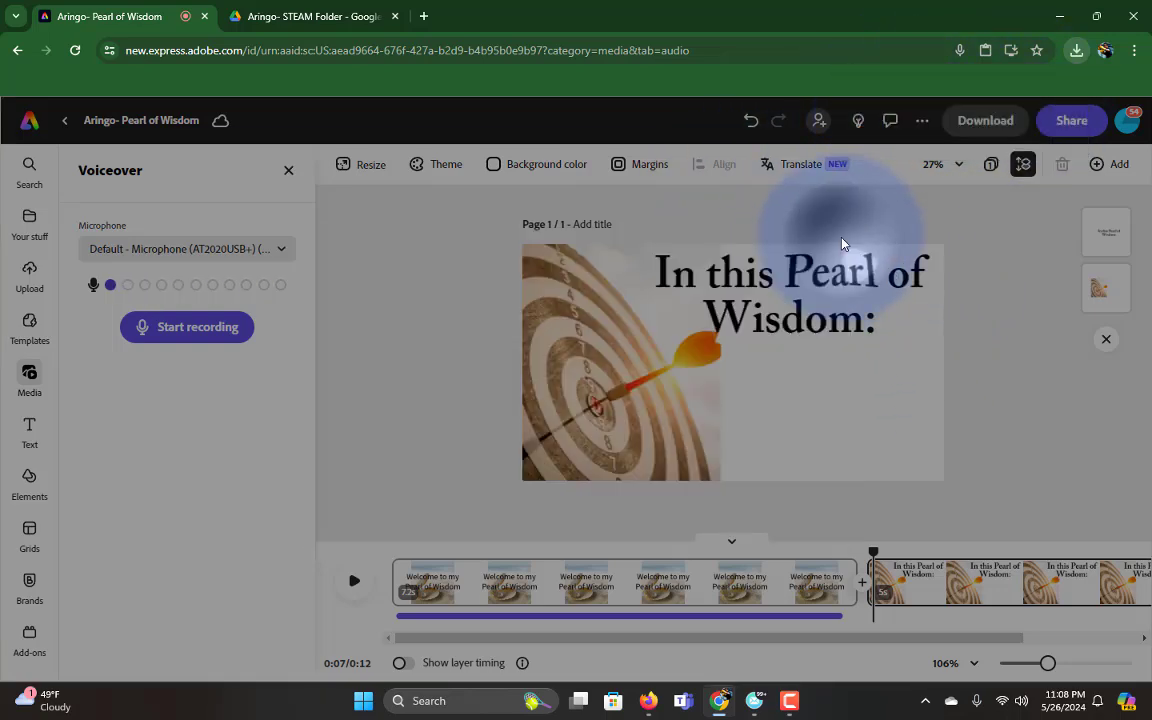
# Switch to Google Drive and upload the newly downloaded, surname-prefixed Pearl of Wisdom MP4 into the "Pearl of Wisdom" subfolder
pyautogui.click(296, 17)
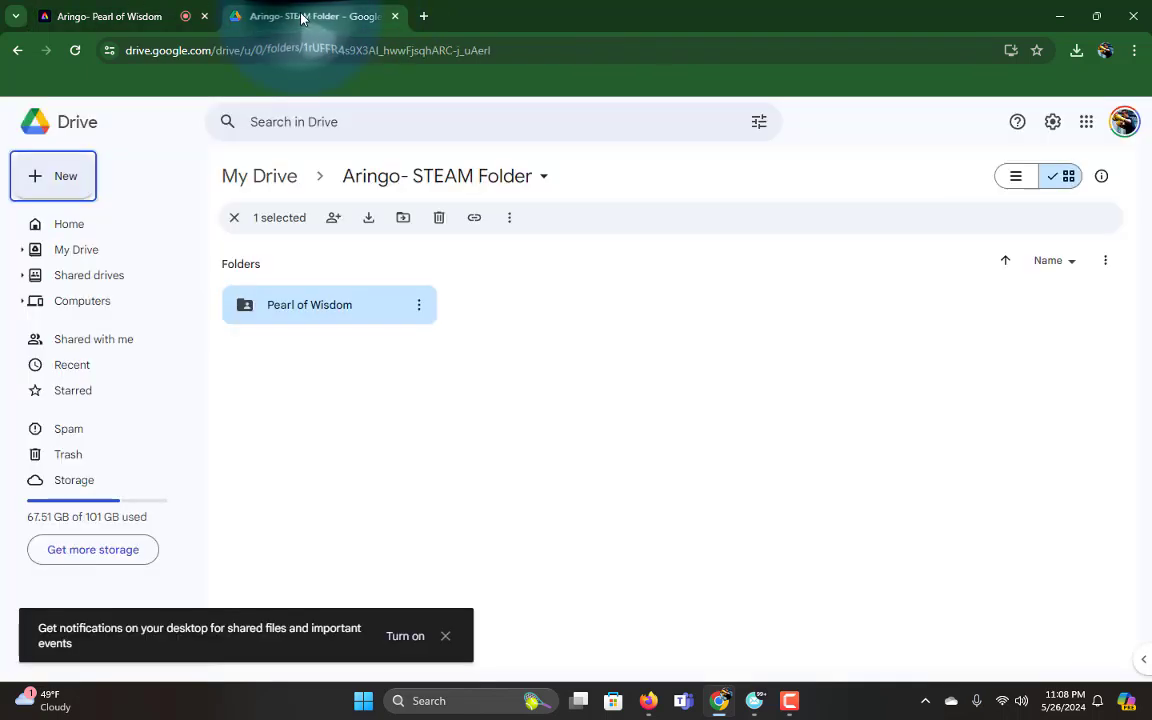
pyautogui.doubleClick(343, 320)
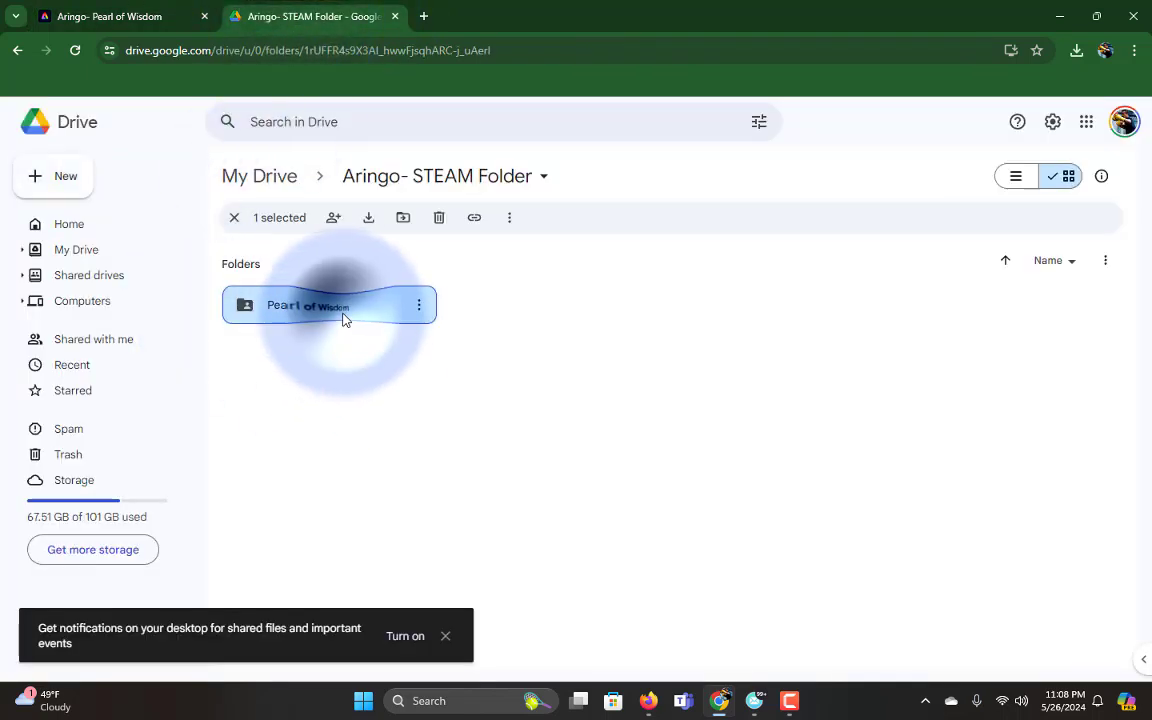
pyautogui.click(64, 186)
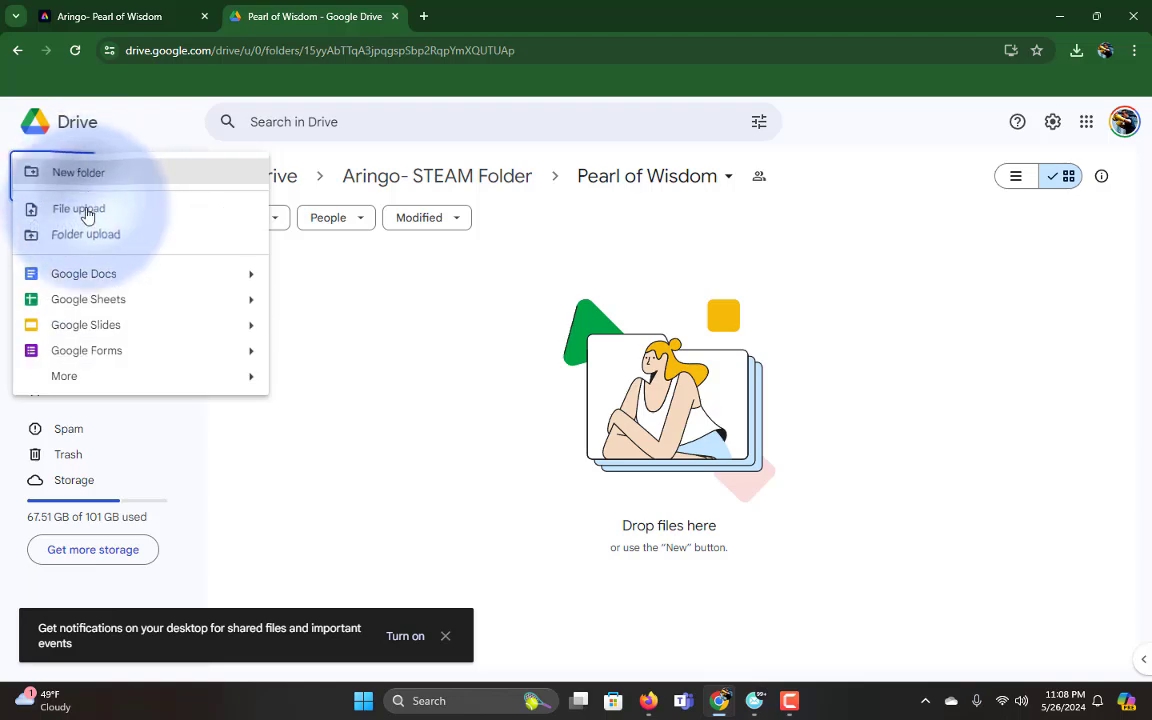
pyautogui.click(113, 215)
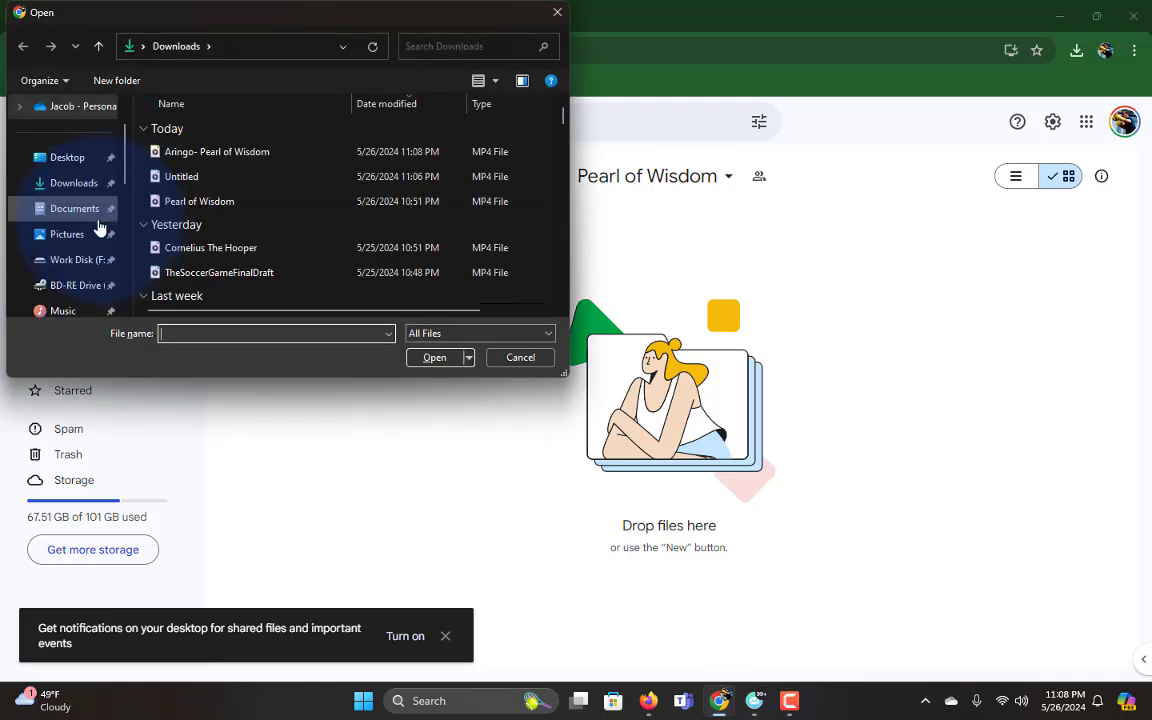
pyautogui.doubleClick(205, 151)
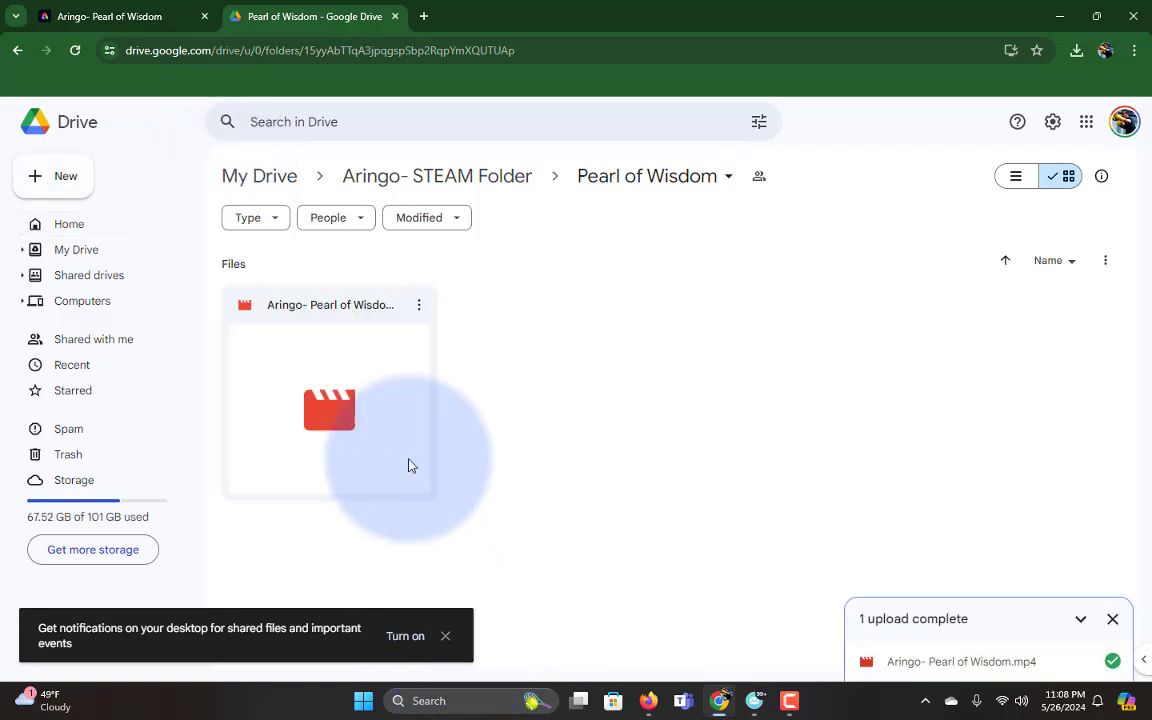
# Open the sharing settings of the uploaded Pearl of Wisdom video and copy its share link
pyautogui.click(419, 310)
pyautogui.moveTo(495, 468)
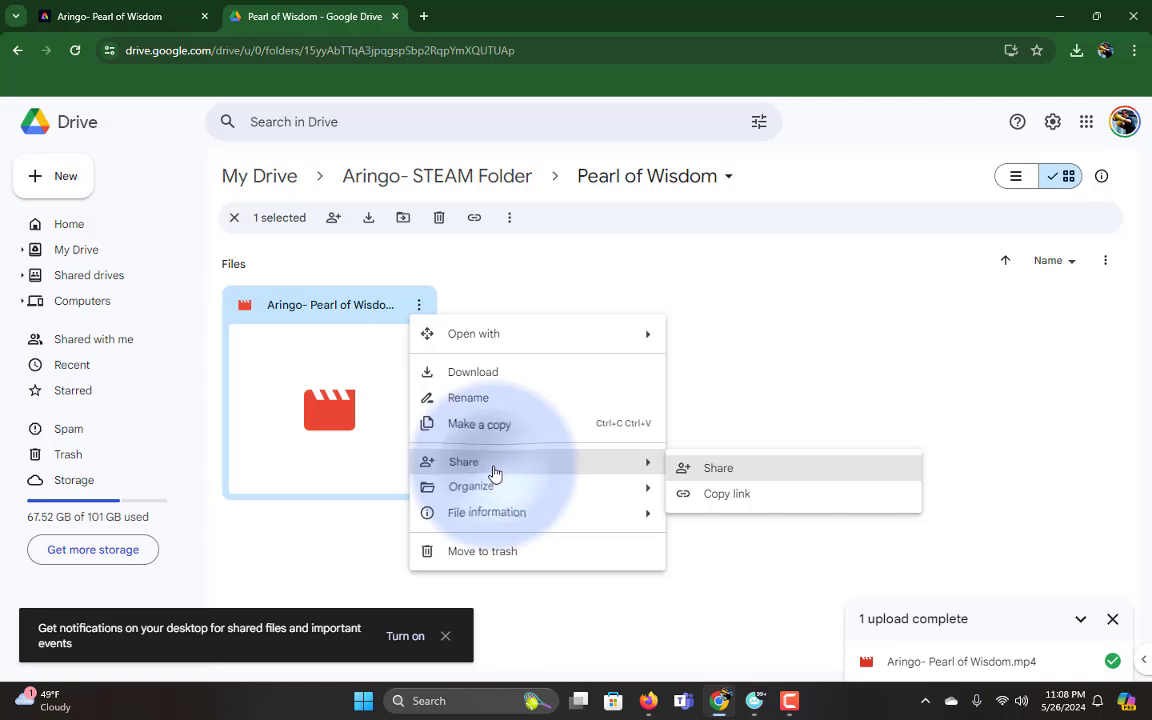
pyautogui.click(718, 468)
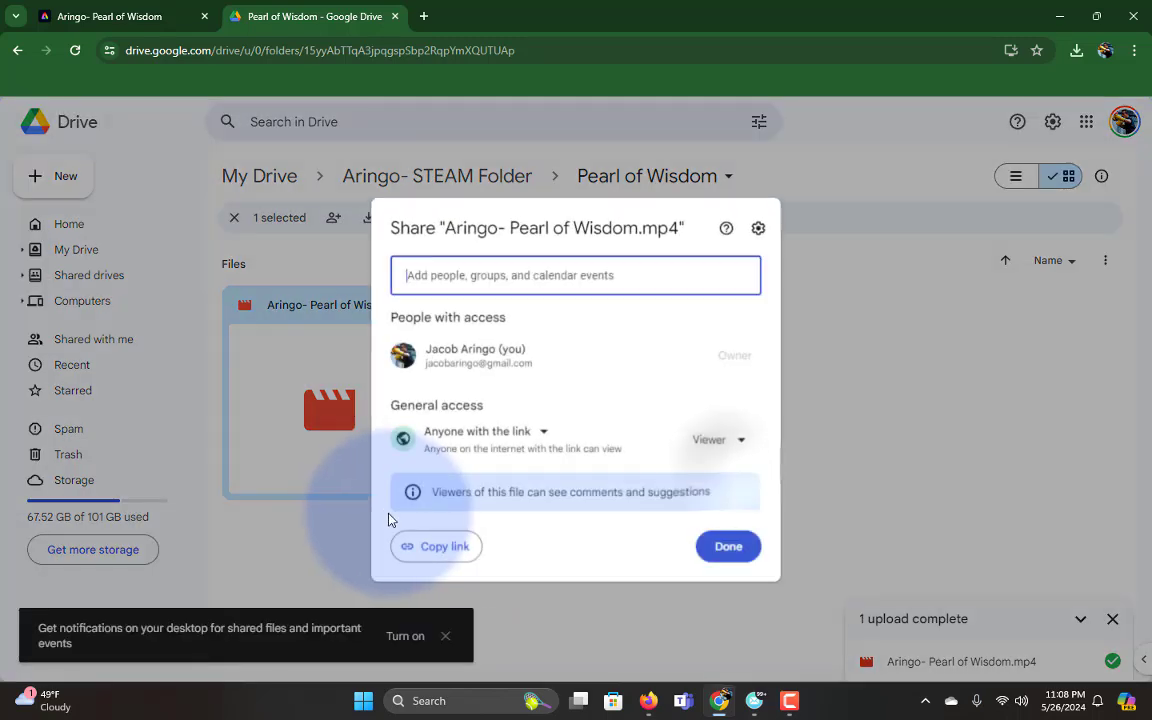
pyautogui.click(455, 550)
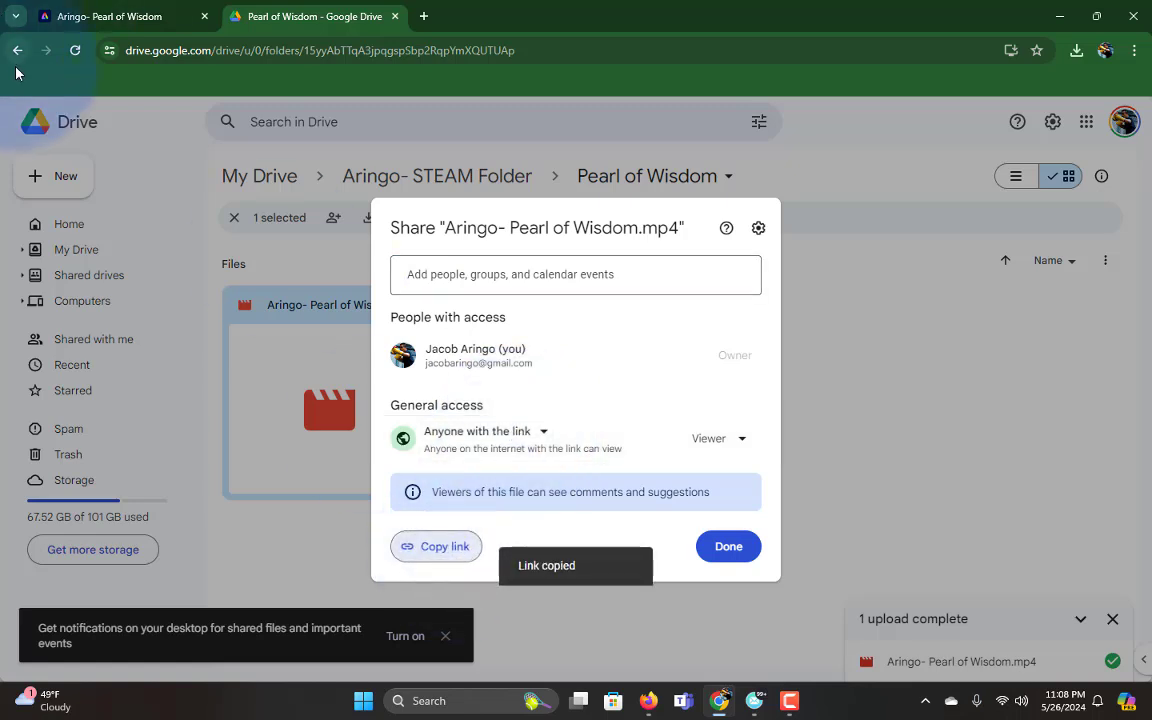